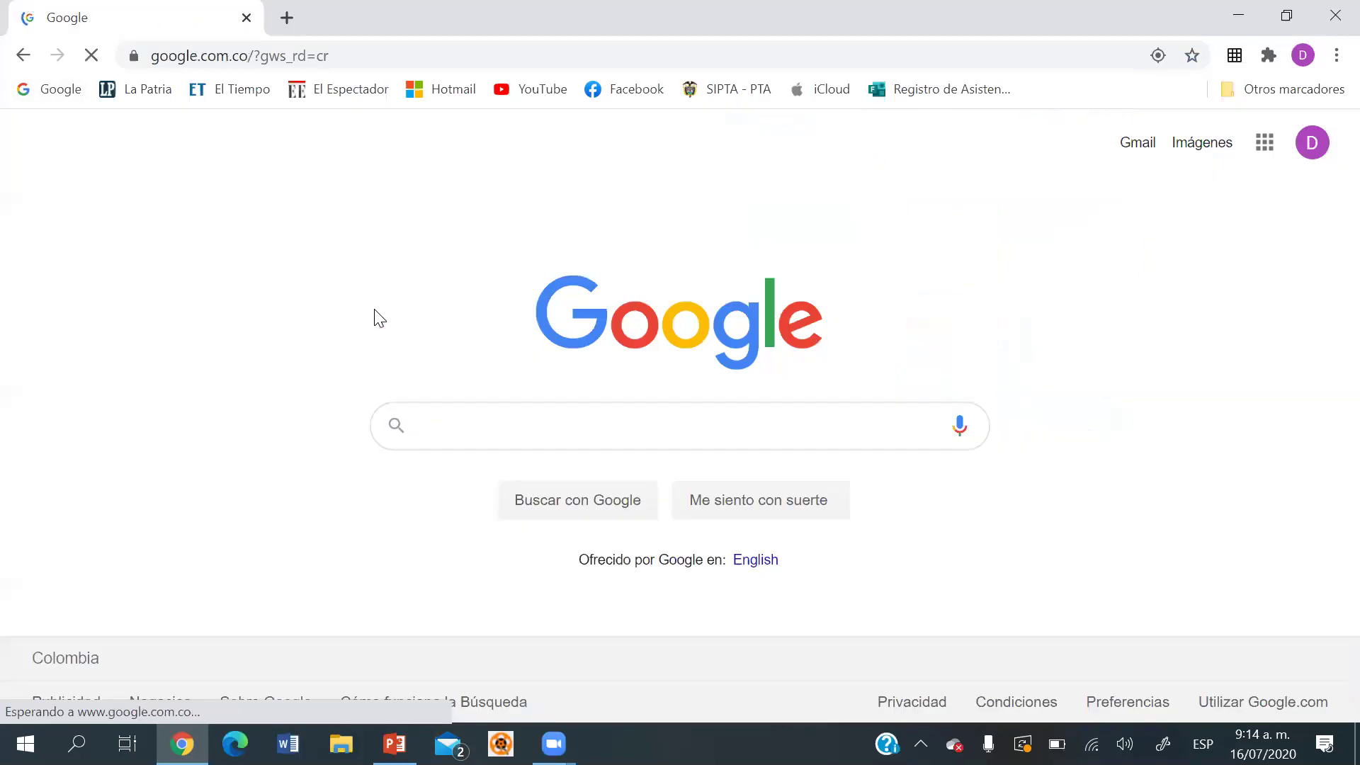
Search Google for "quizizz" and open the Quizizz website.
{"action": "left_click", "coordinate": [617, 419]}
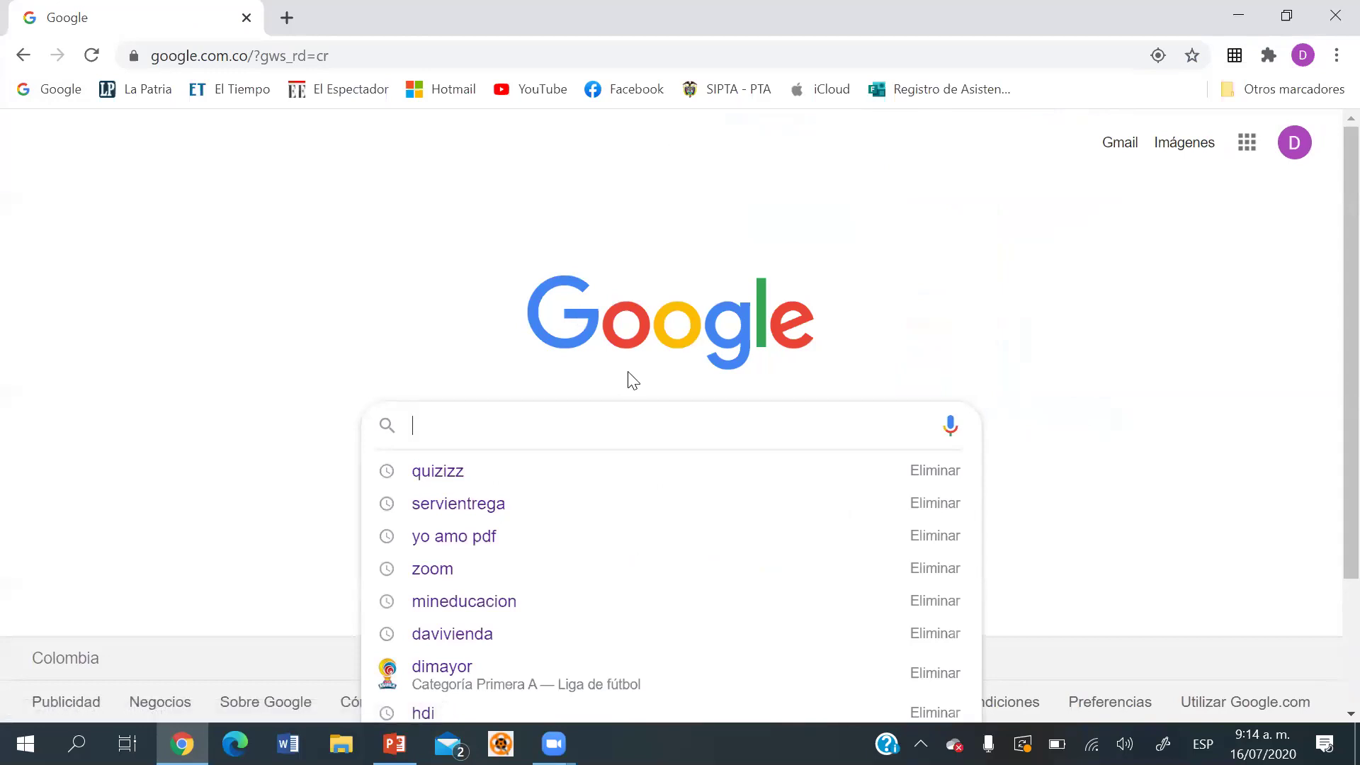
{"action": "left_click", "coordinate": [448, 468]}
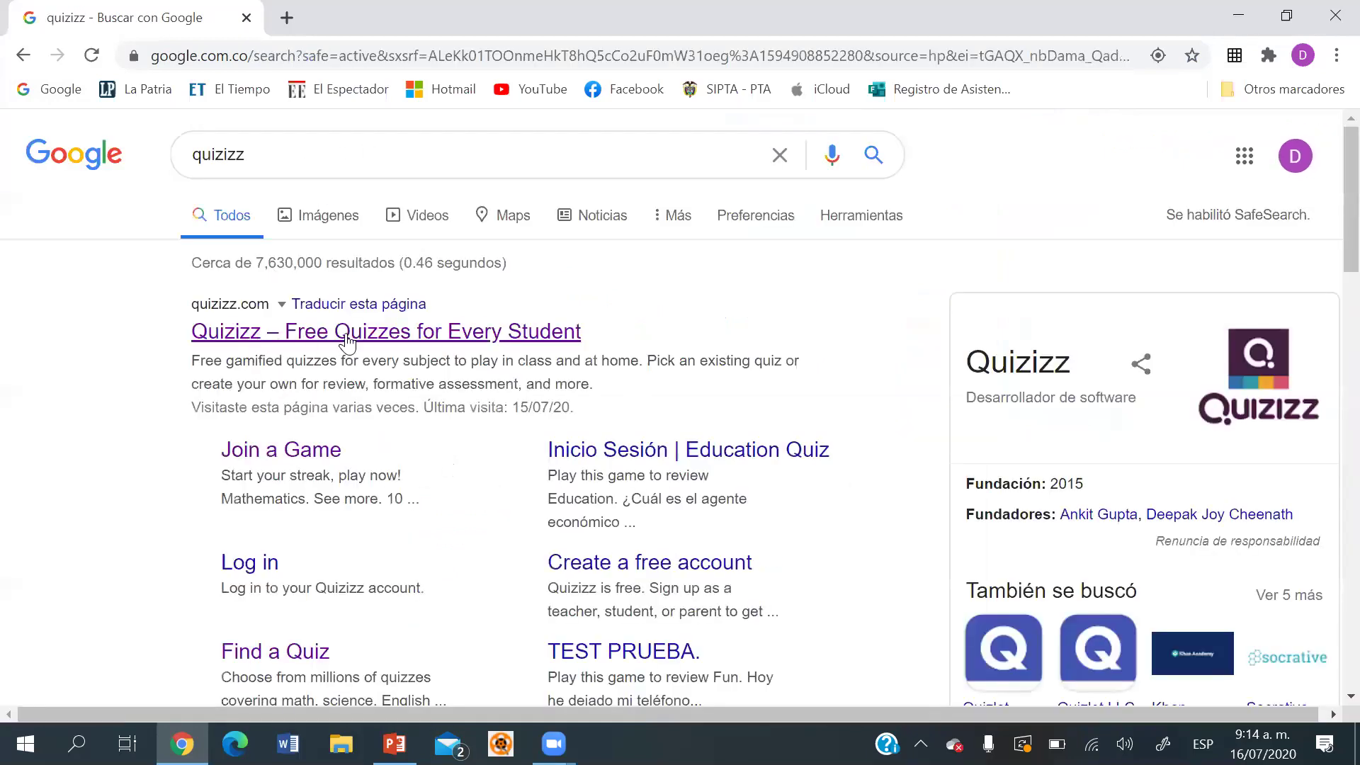
{"action": "left_click", "coordinate": [393, 332]}
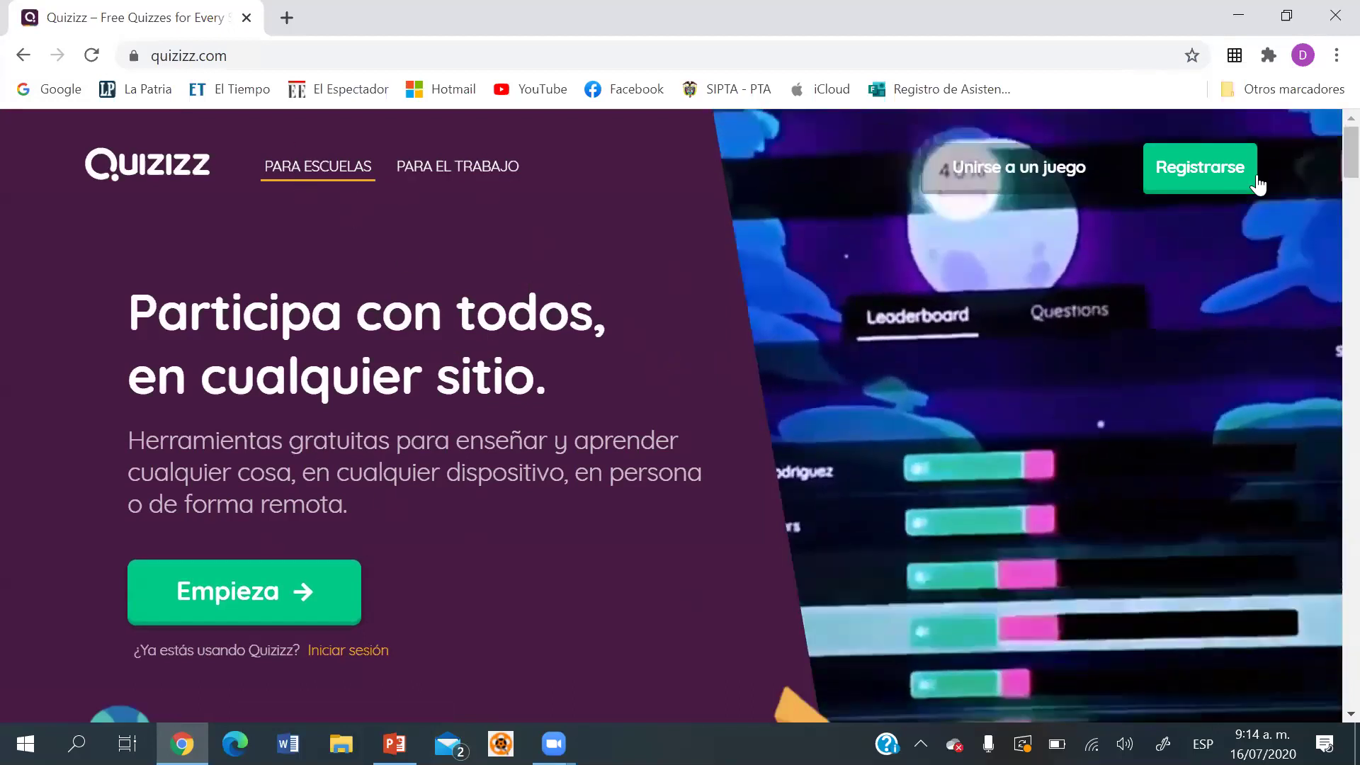
Sign up to Quizizz through Google, choosing the tutors' organisation account.
{"action": "left_click", "coordinate": [1218, 186]}
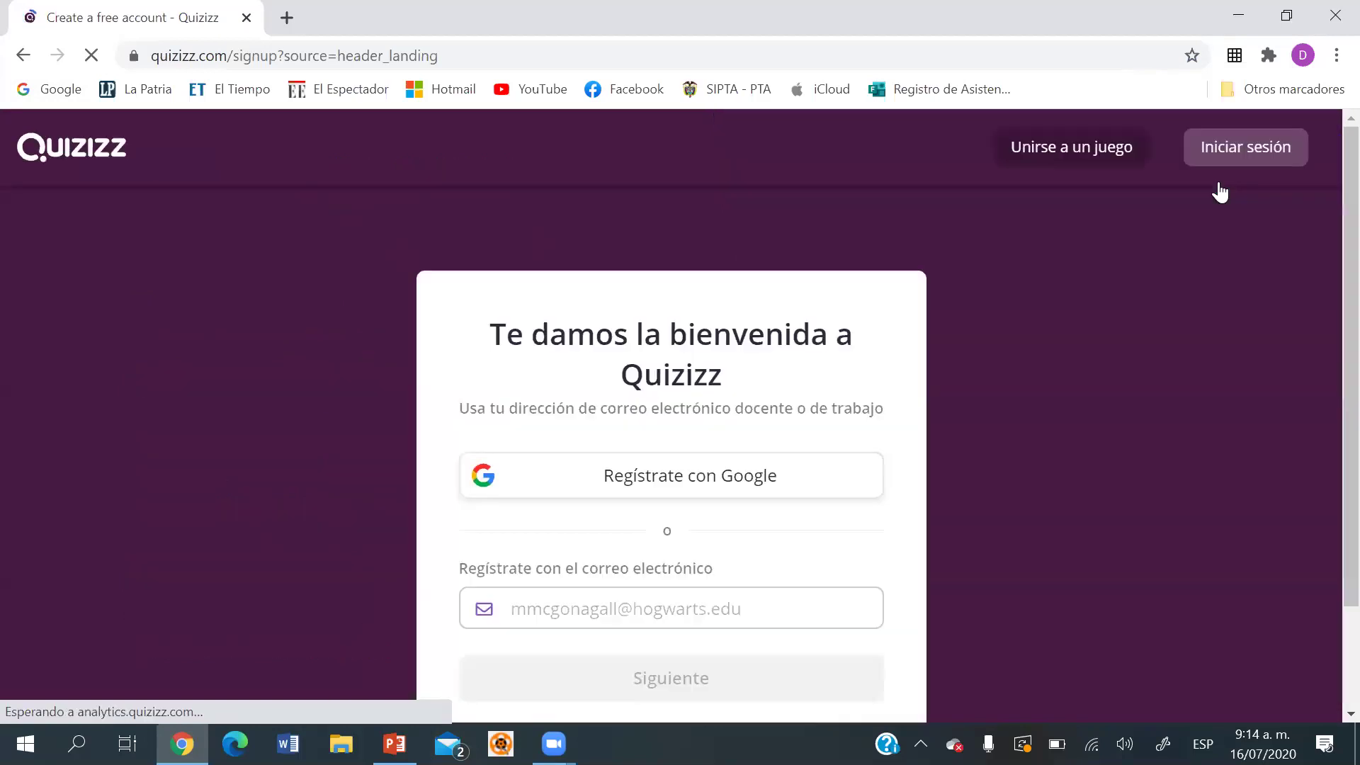
{"action": "scroll", "coordinate": [1326, 212], "scroll_direction": "down", "scroll_amount": 2}
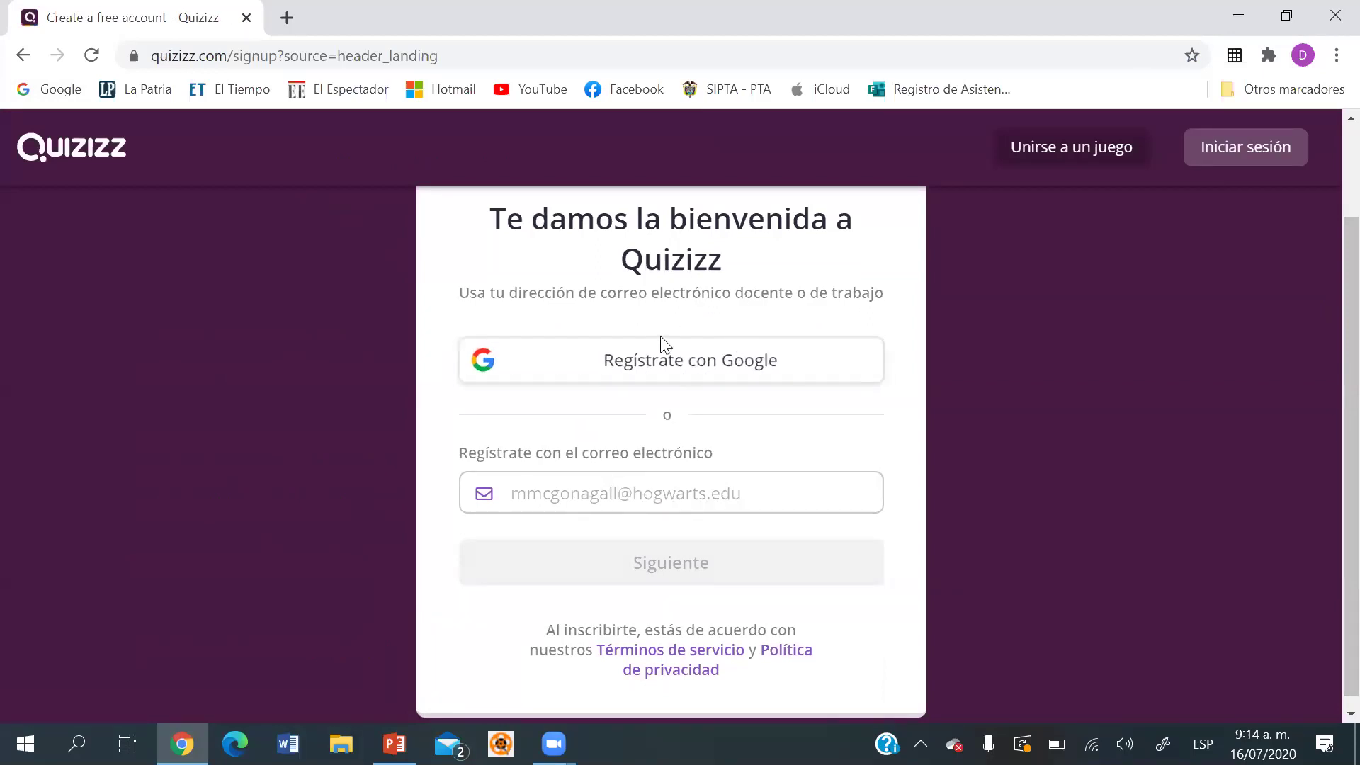
{"action": "left_click", "coordinate": [706, 363]}
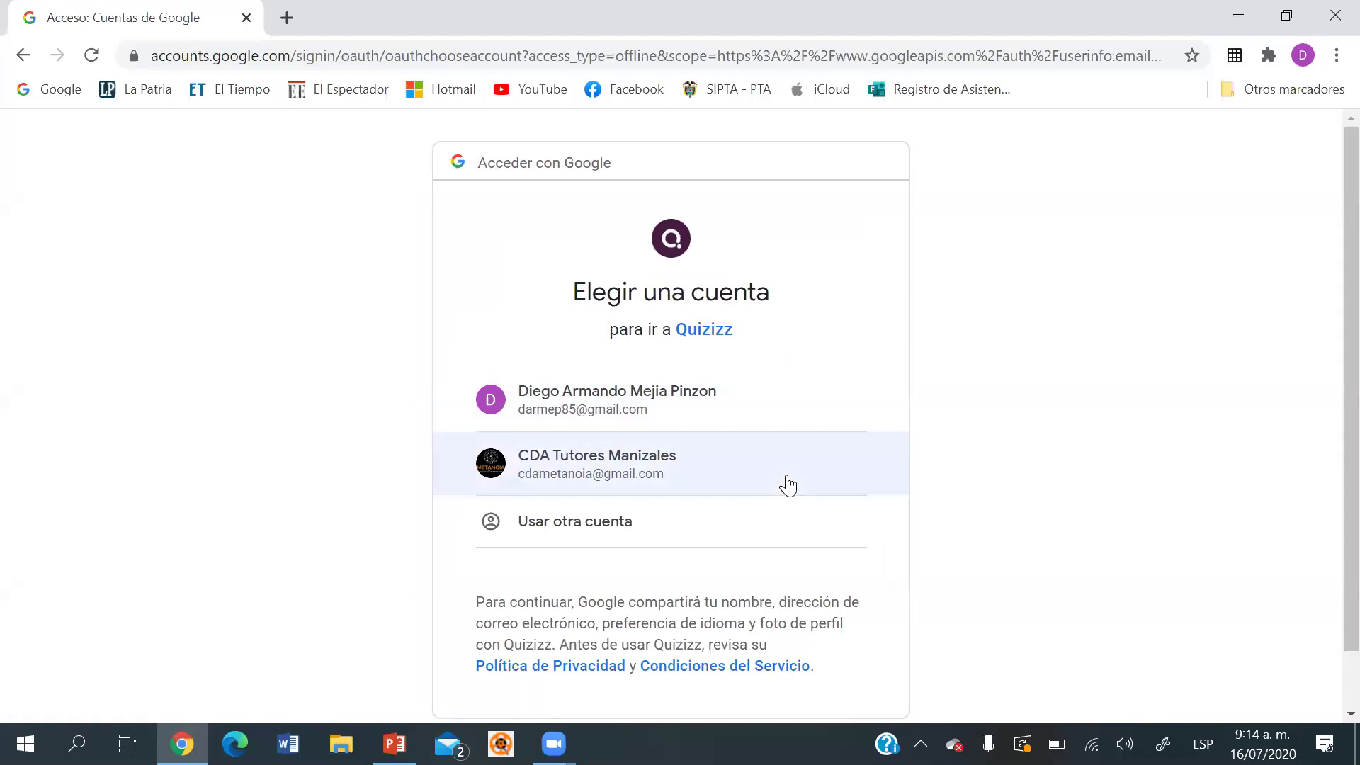
{"action": "left_click", "coordinate": [610, 456]}
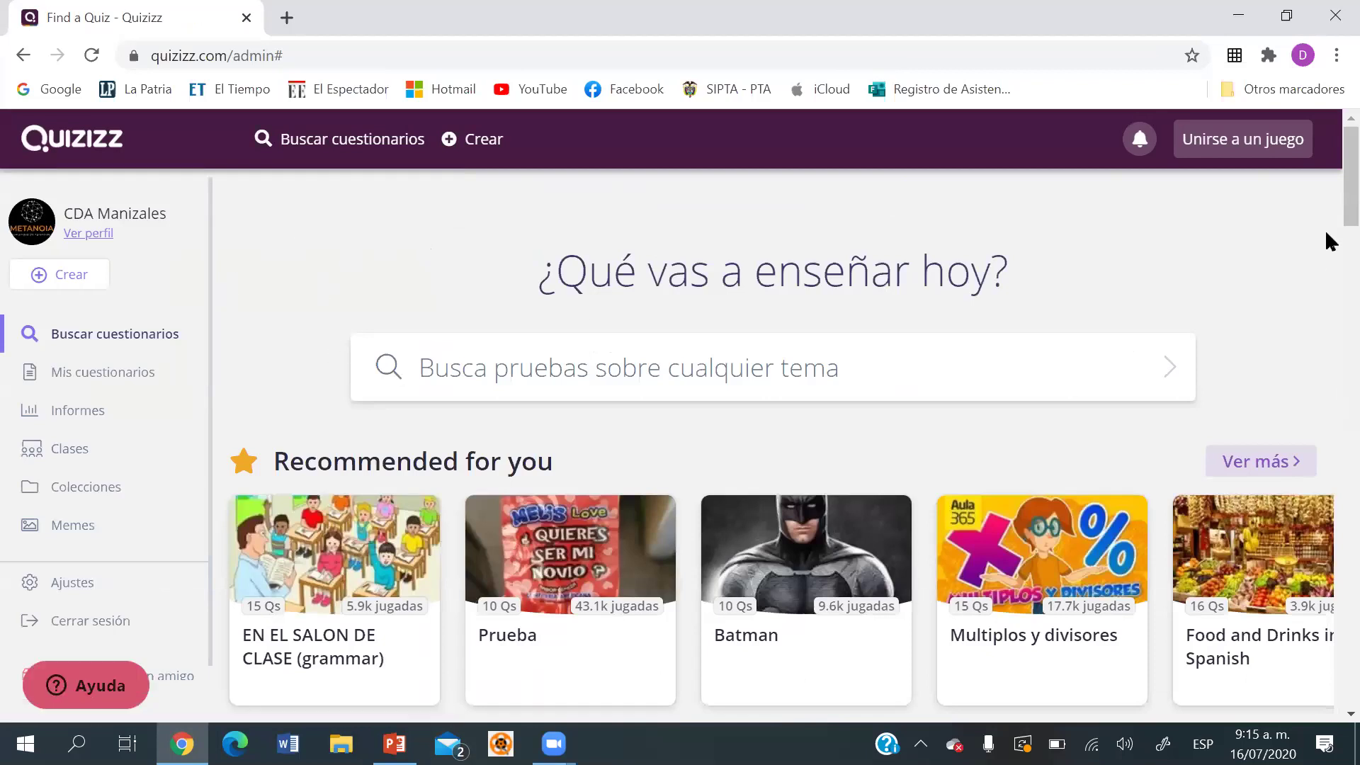
Look over the recommended quizzes and search the quiz library for "sumas".
{"action": "scroll", "coordinate": [1325, 241], "scroll_direction": "down", "scroll_amount": 12}
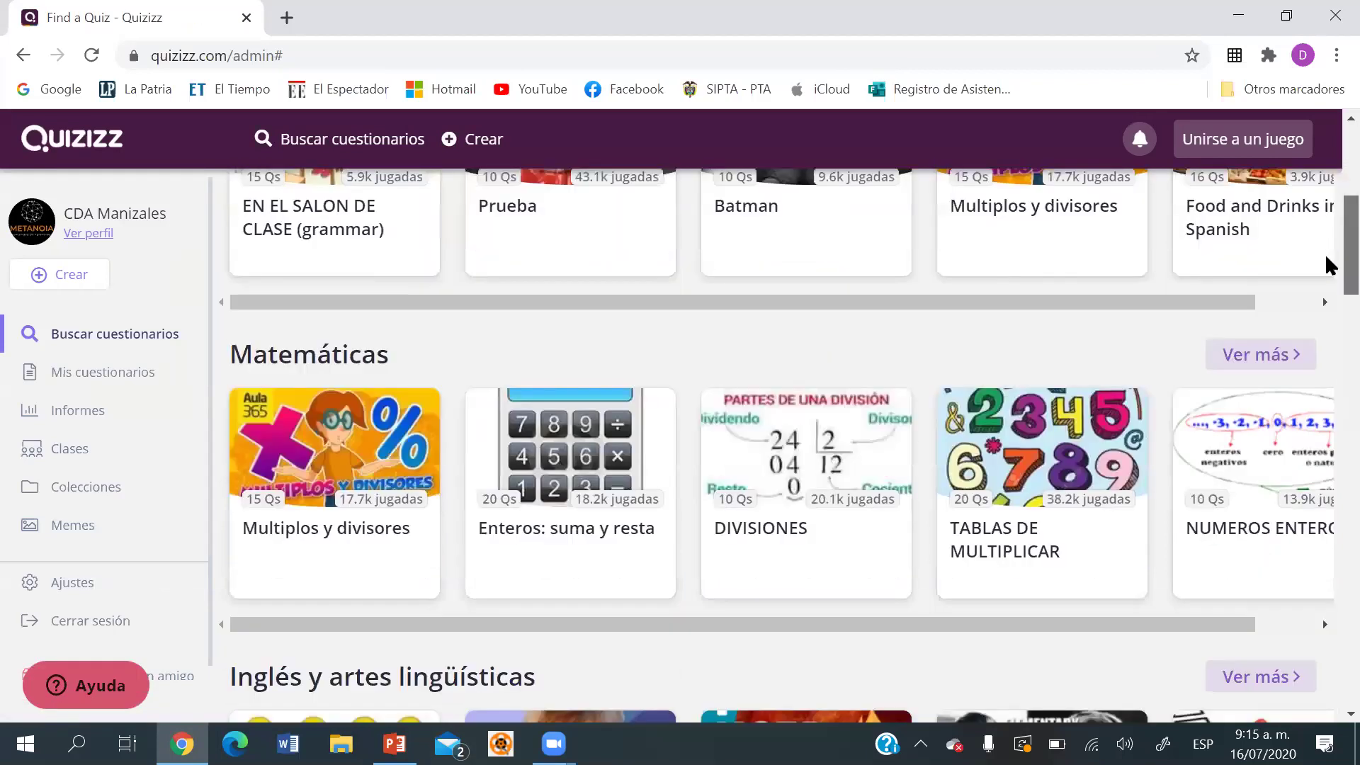
{"action": "scroll", "coordinate": [1329, 180], "scroll_direction": "up", "scroll_amount": 12}
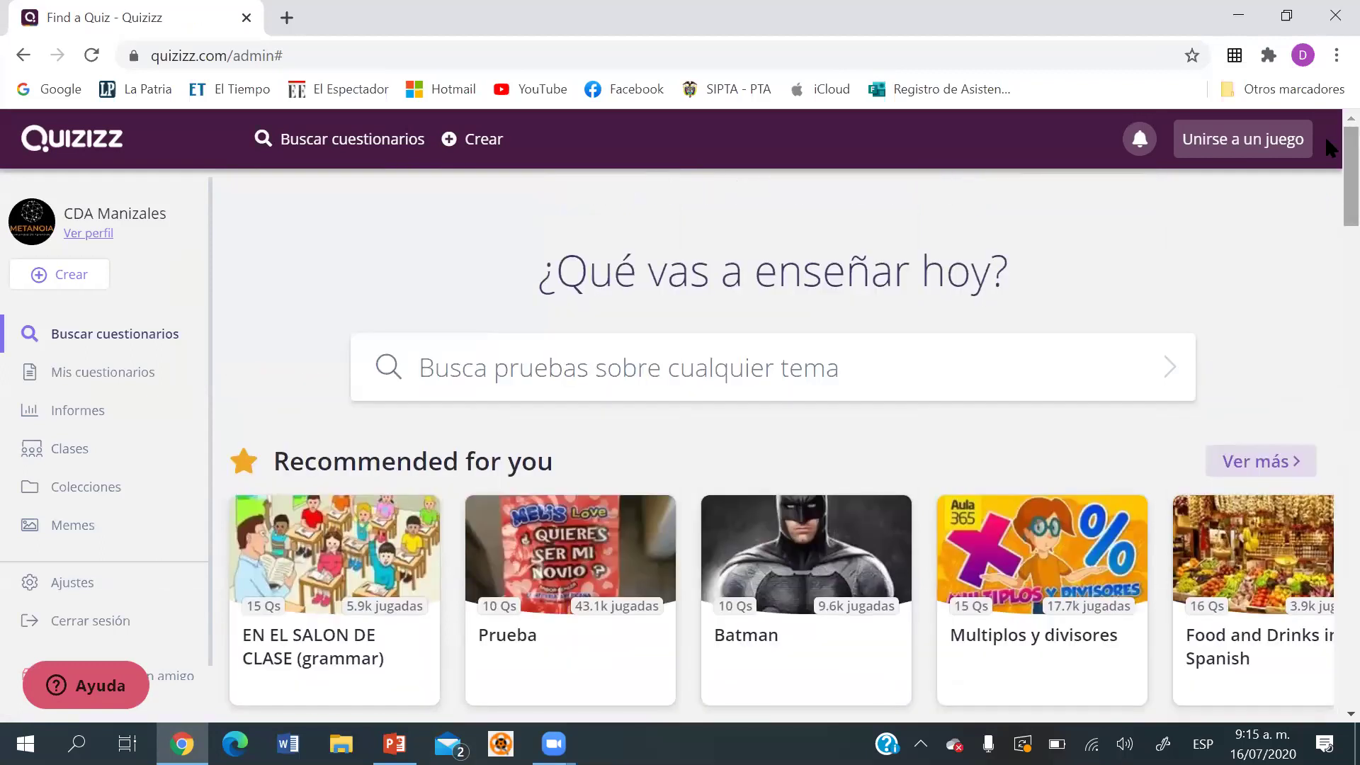
{"action": "scroll", "coordinate": [1324, 196], "scroll_direction": "down", "scroll_amount": 5}
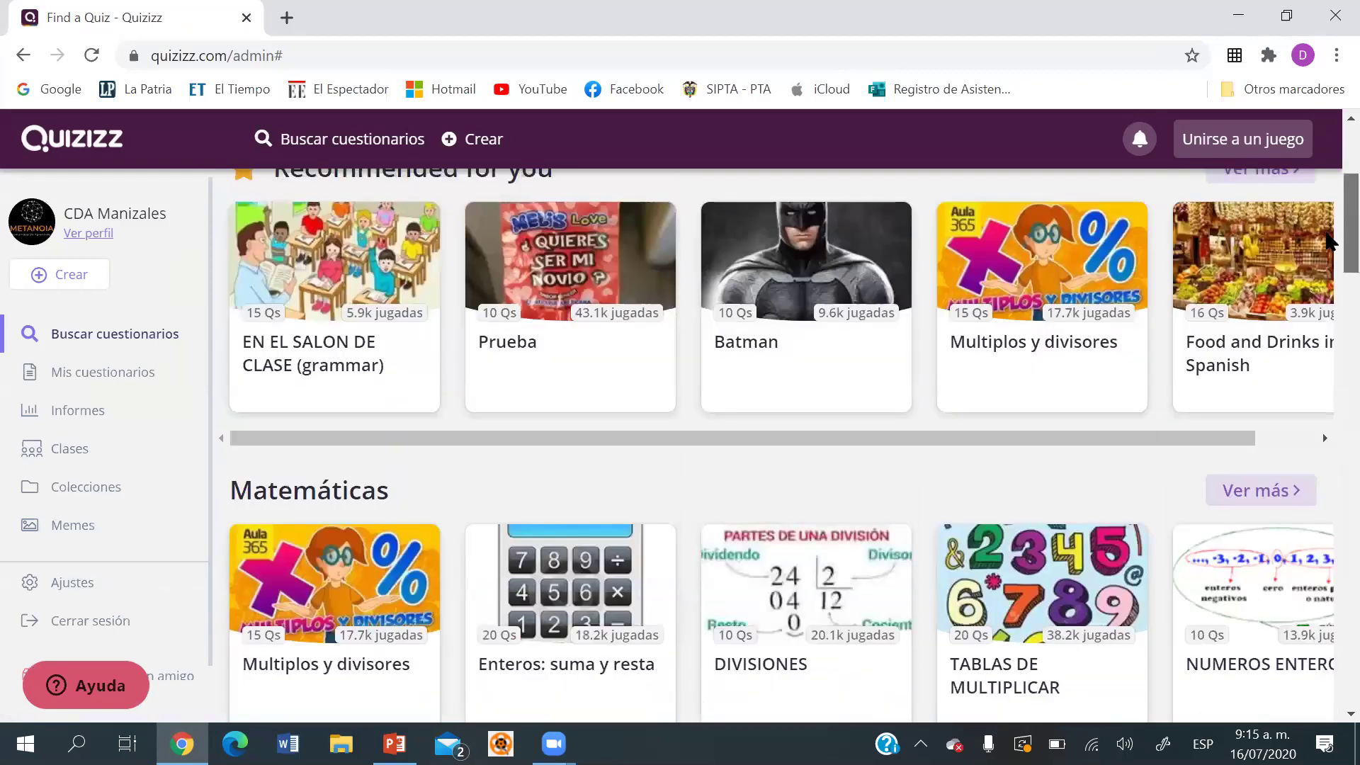
{"action": "scroll", "coordinate": [1328, 120], "scroll_direction": "up", "scroll_amount": 5}
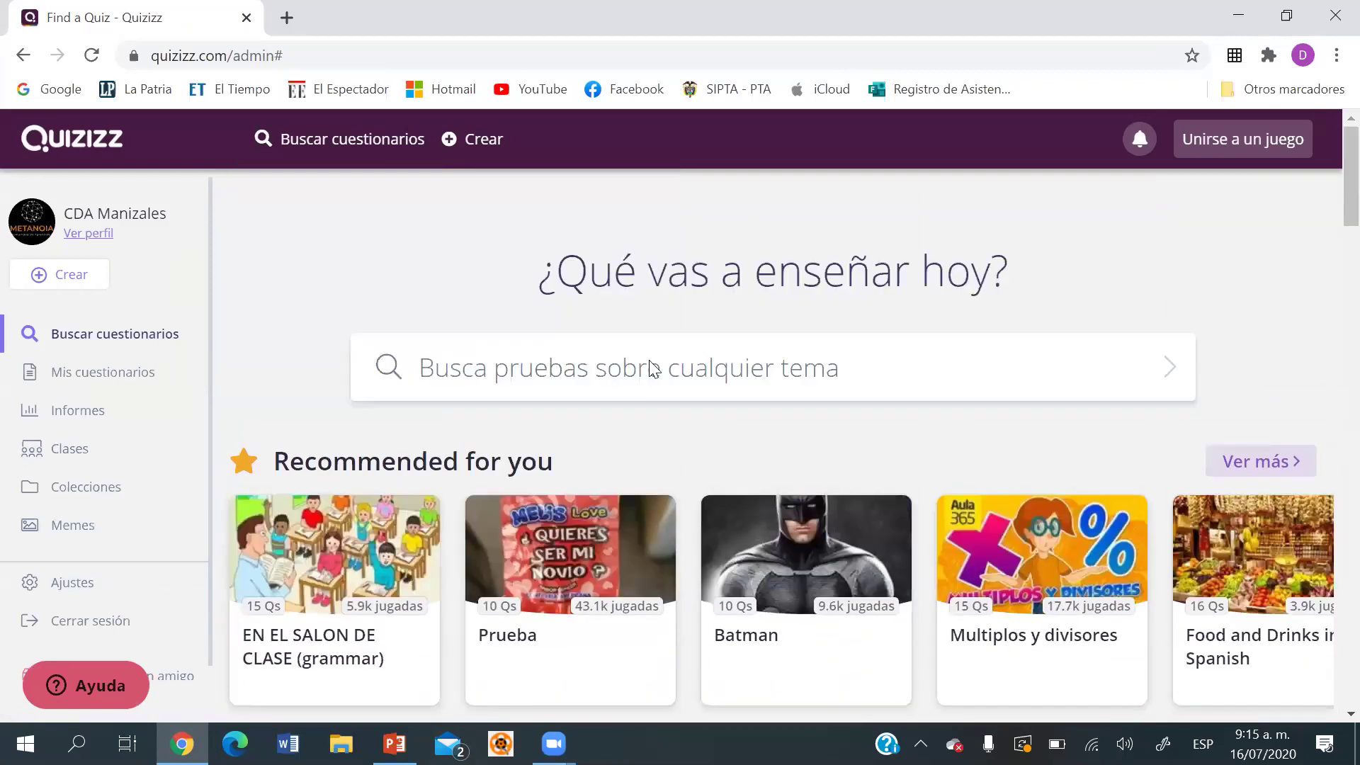
{"action": "left_click", "coordinate": [762, 362]}
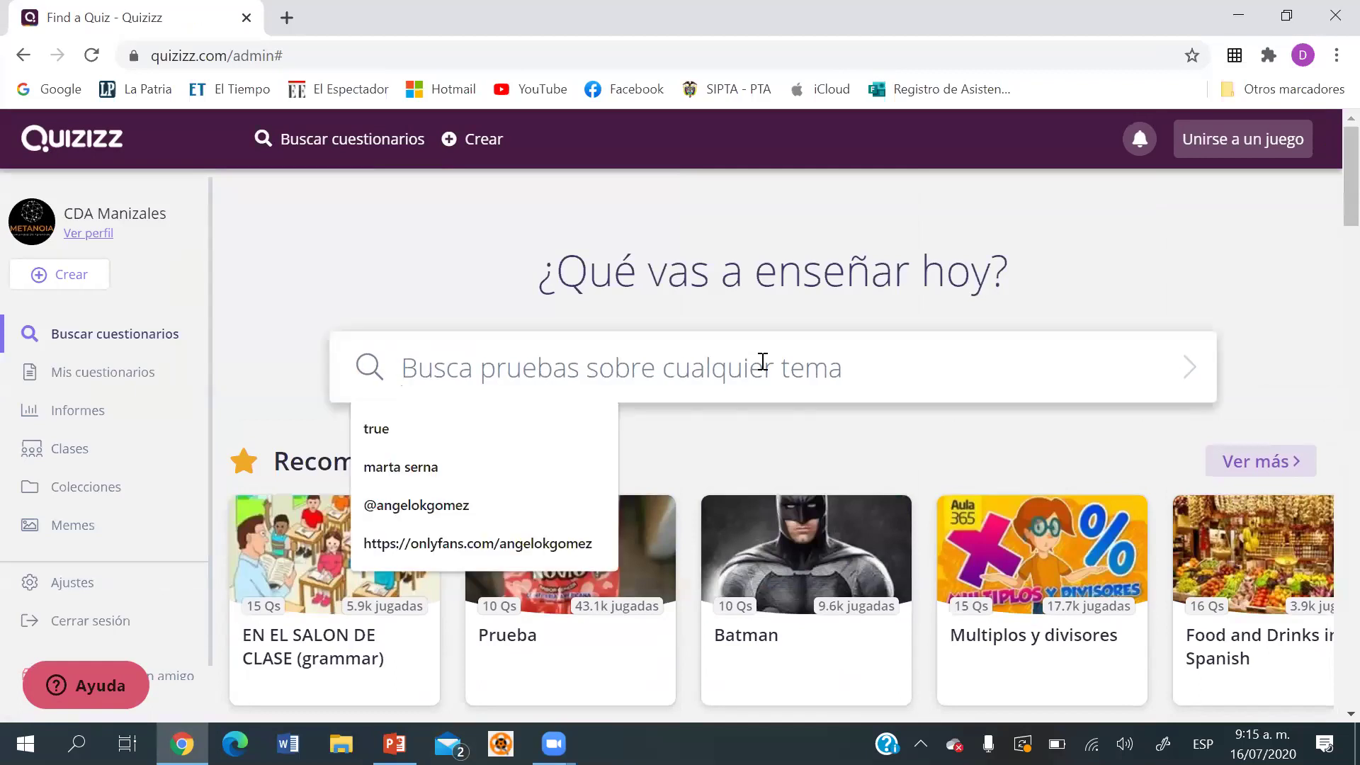
{"action": "left_click", "coordinate": [611, 292]}
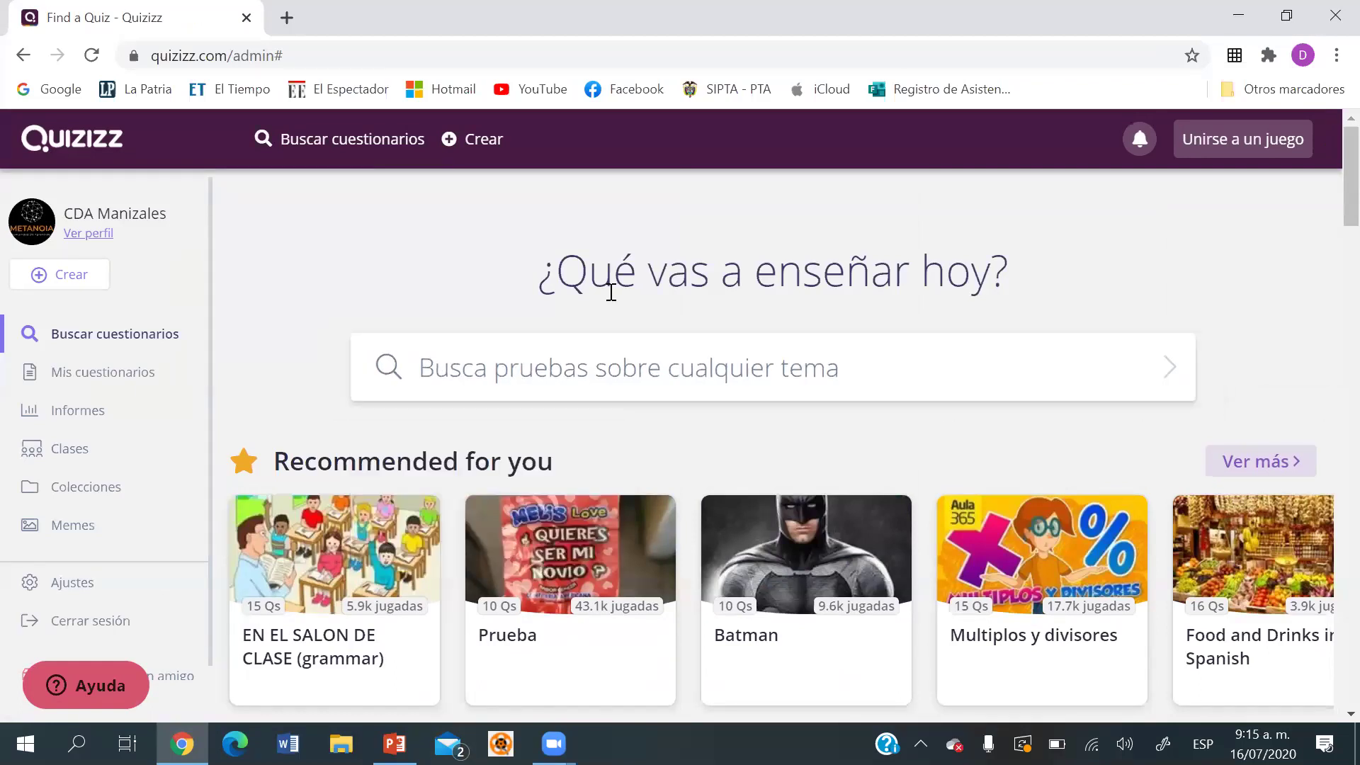
{"action": "left_click", "coordinate": [603, 386]}
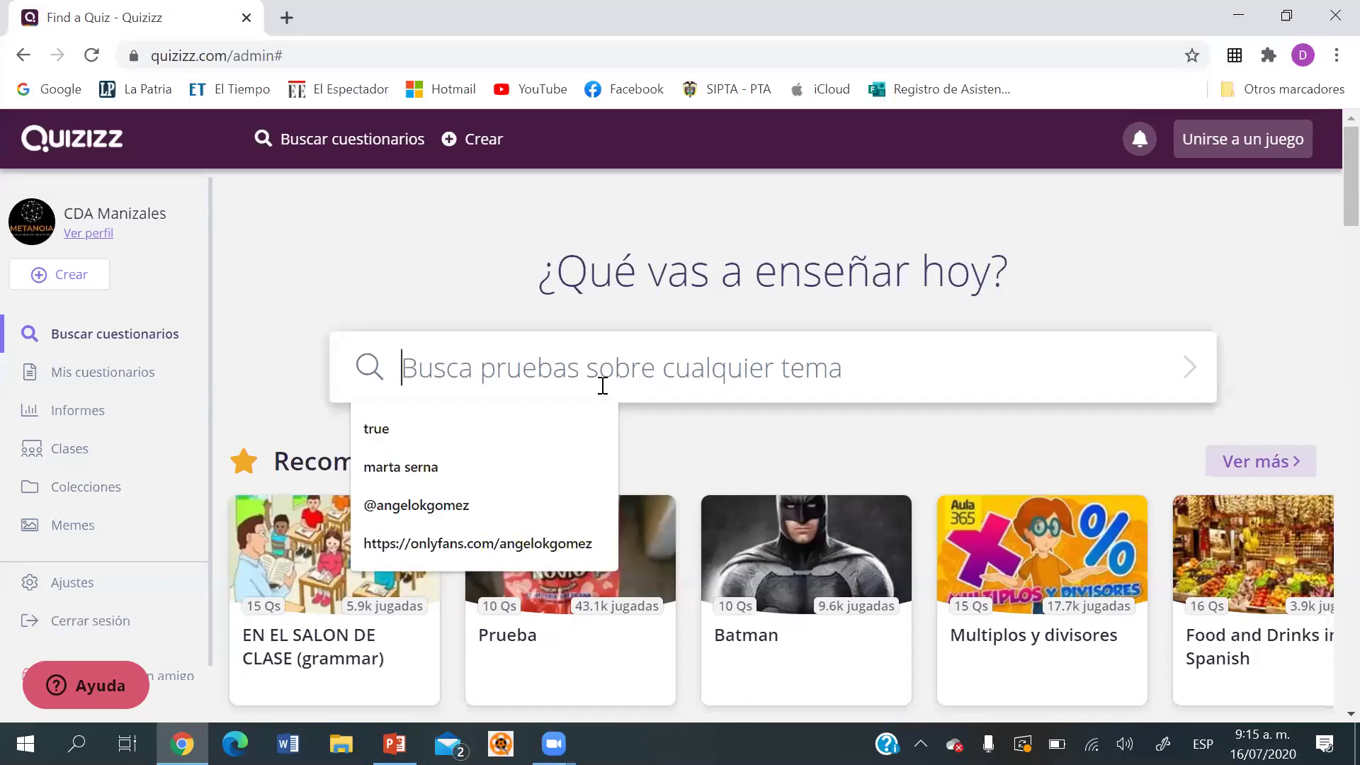
{"action": "type", "text": "sumas"}
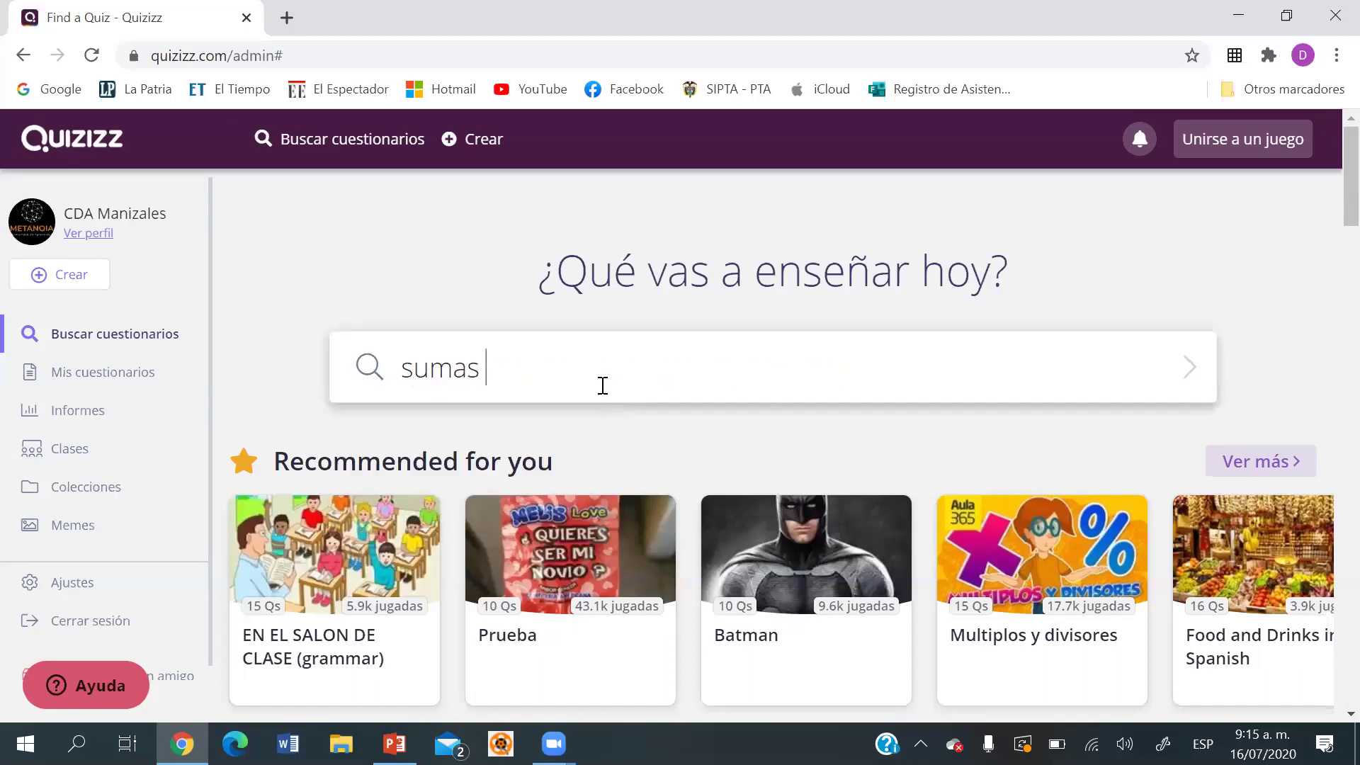
{"action": "key", "text": "Return"}
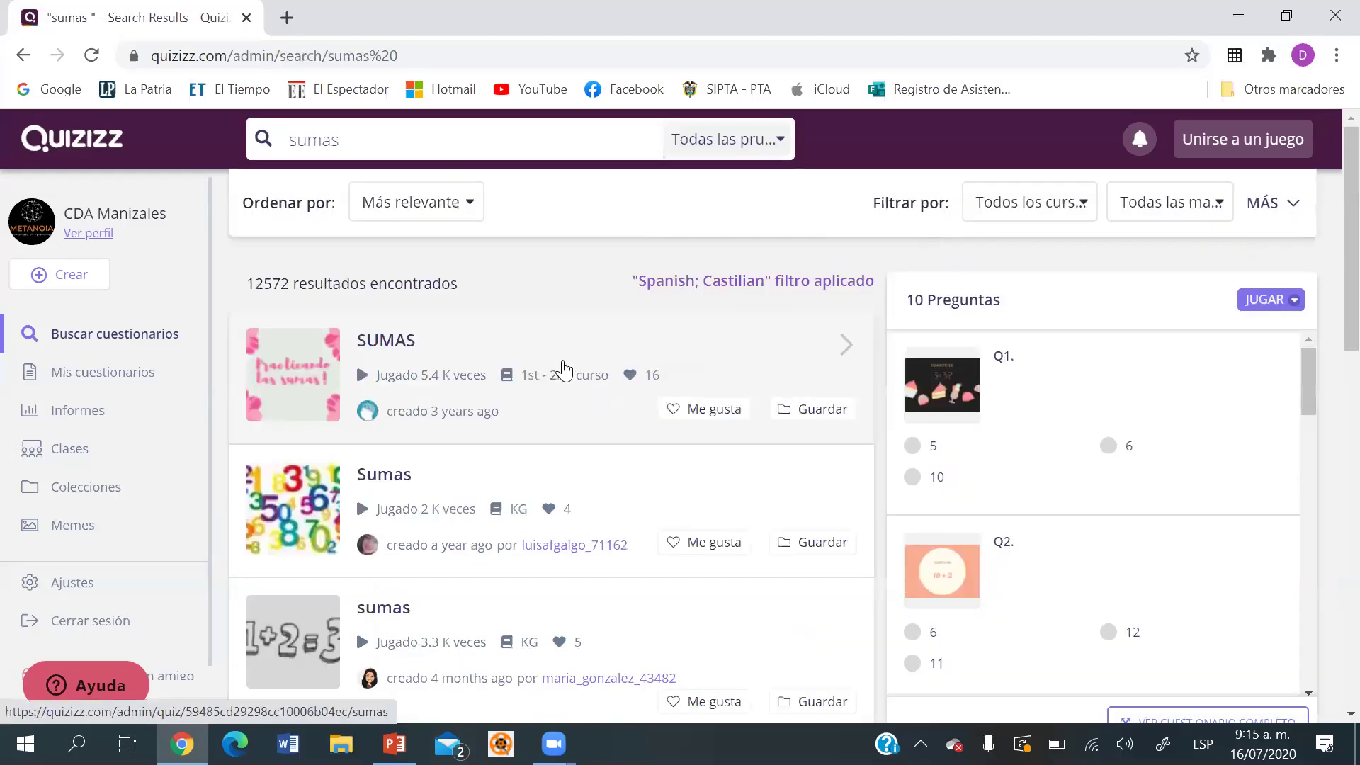
Browse the "sumas" results and examine the question previews of several quizzes.
{"action": "left_click_drag", "start_coordinate": [1326, 248], "coordinate": [1324, 376]}
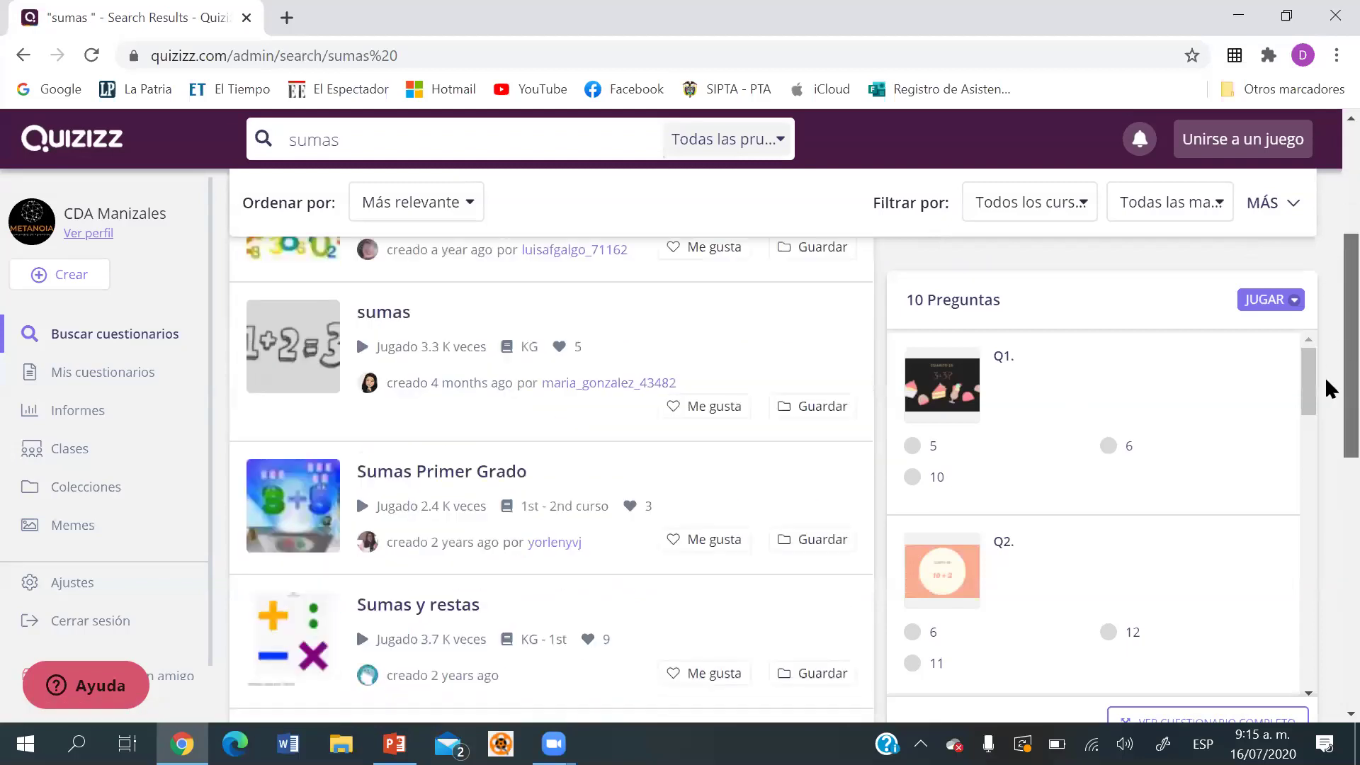
{"action": "left_click", "coordinate": [401, 413]}
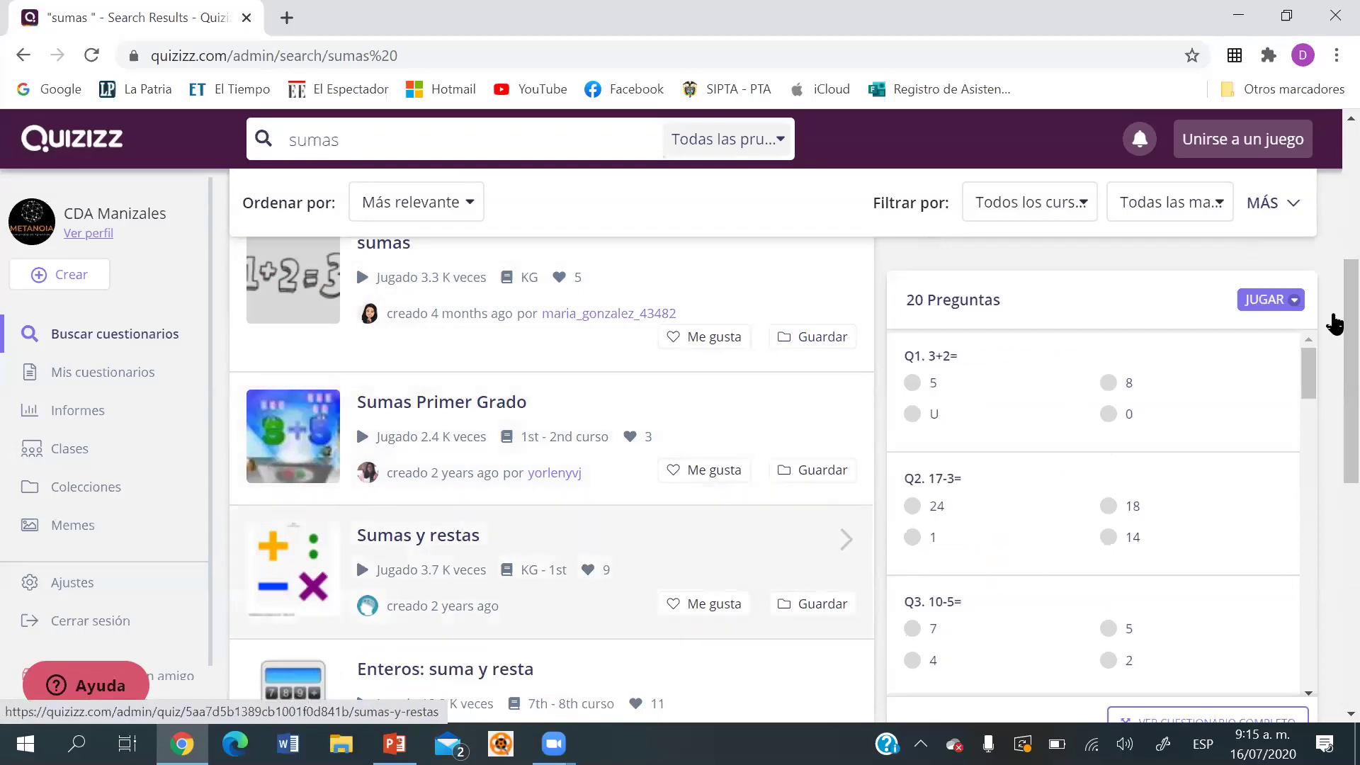
{"action": "left_click_drag", "start_coordinate": [1325, 321], "coordinate": [1325, 410]}
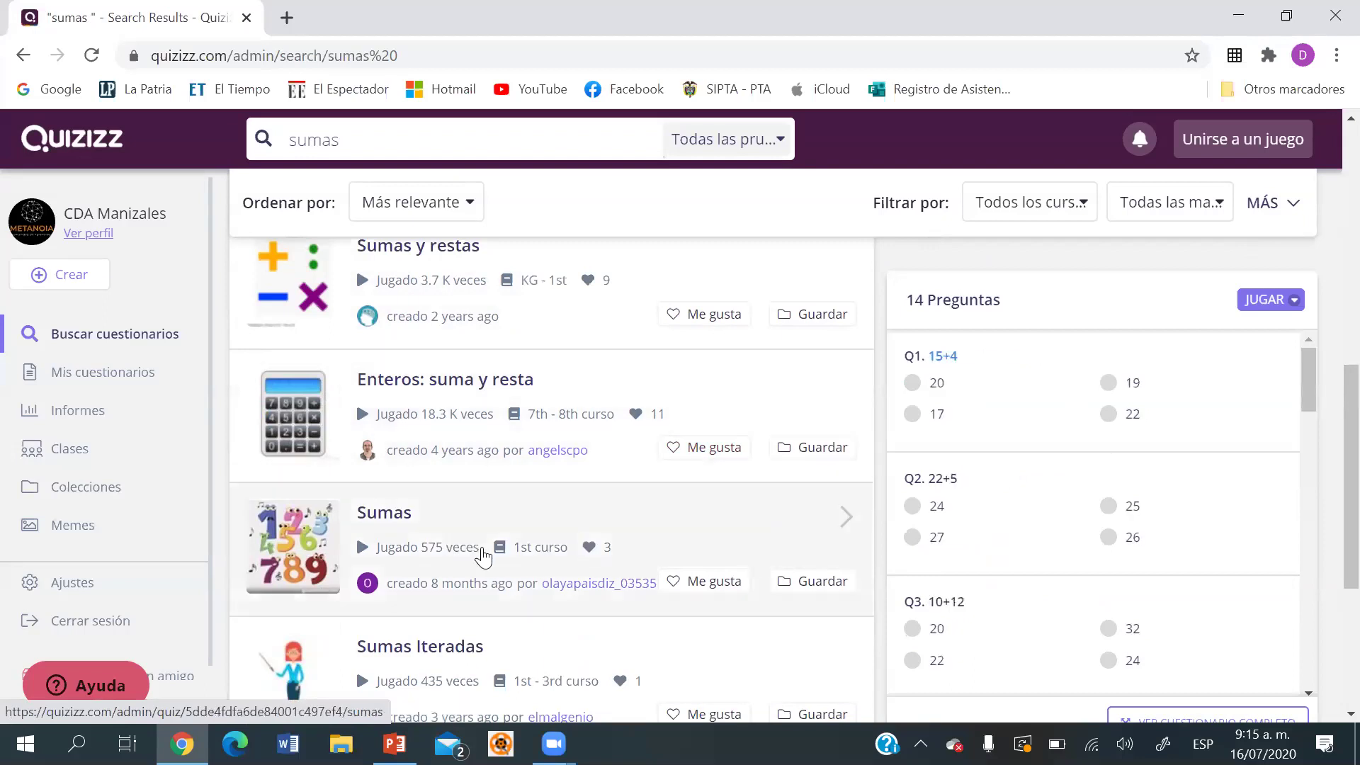
{"action": "scroll", "coordinate": [1328, 510], "scroll_direction": "down", "scroll_amount": 5}
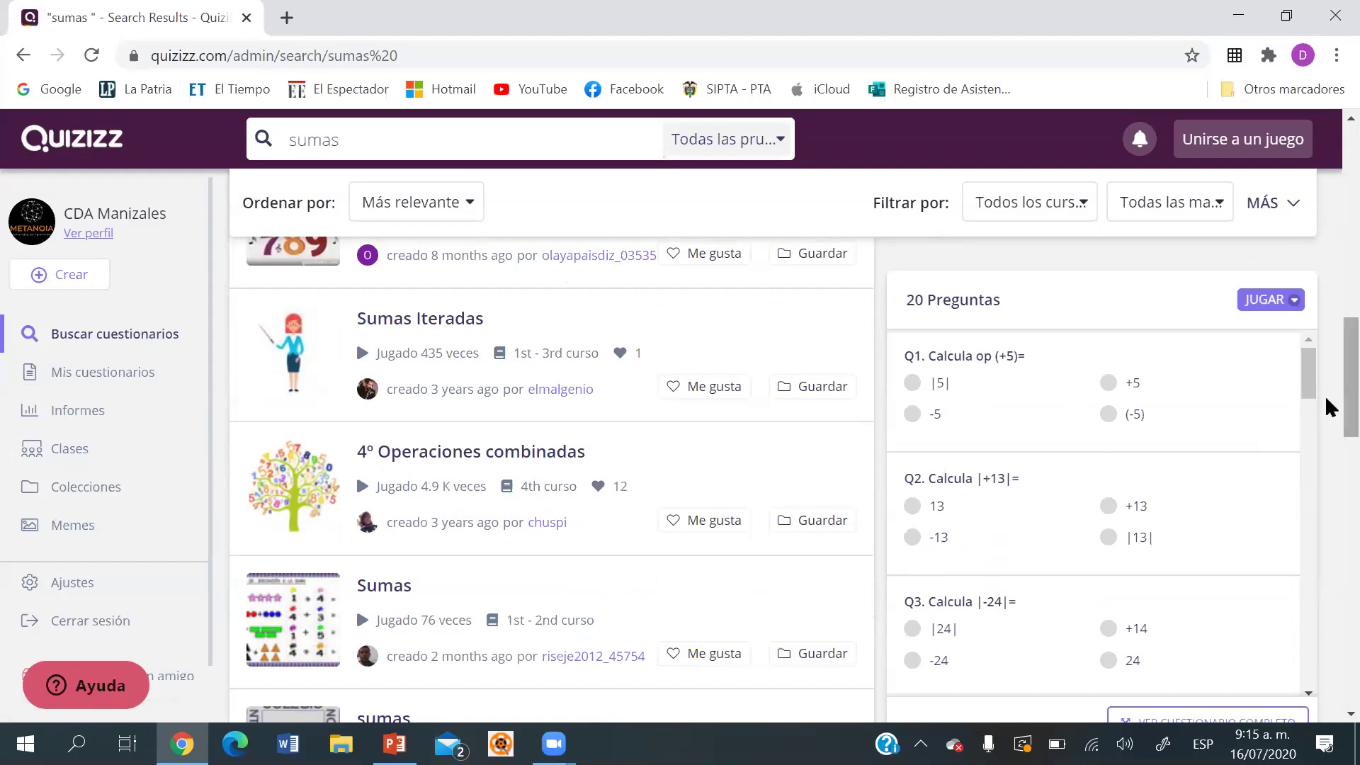
{"action": "left_click_drag", "start_coordinate": [1324, 388], "coordinate": [1330, 156]}
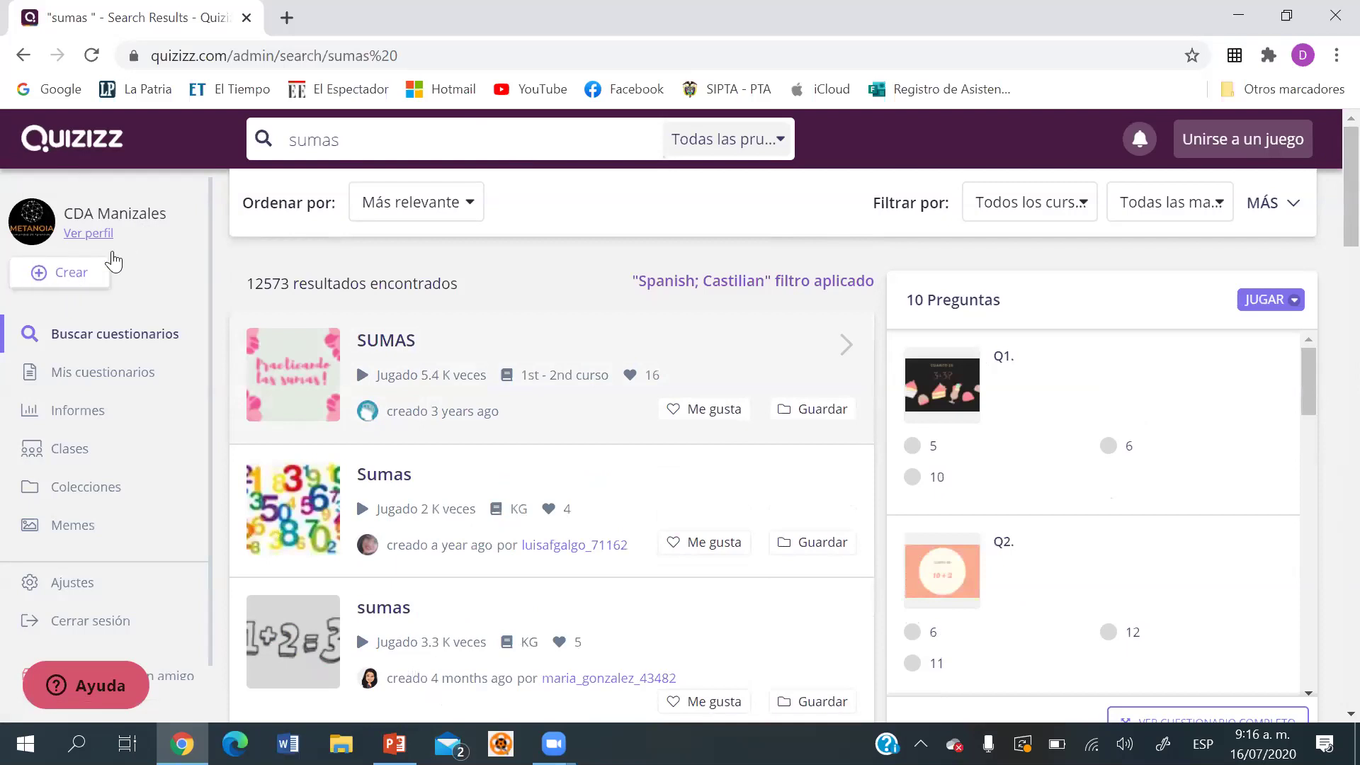
Create a new quiz named "HERRAMIENTAS DIGITALES" with Educación as its subject.
{"action": "left_click", "coordinate": [82, 283]}
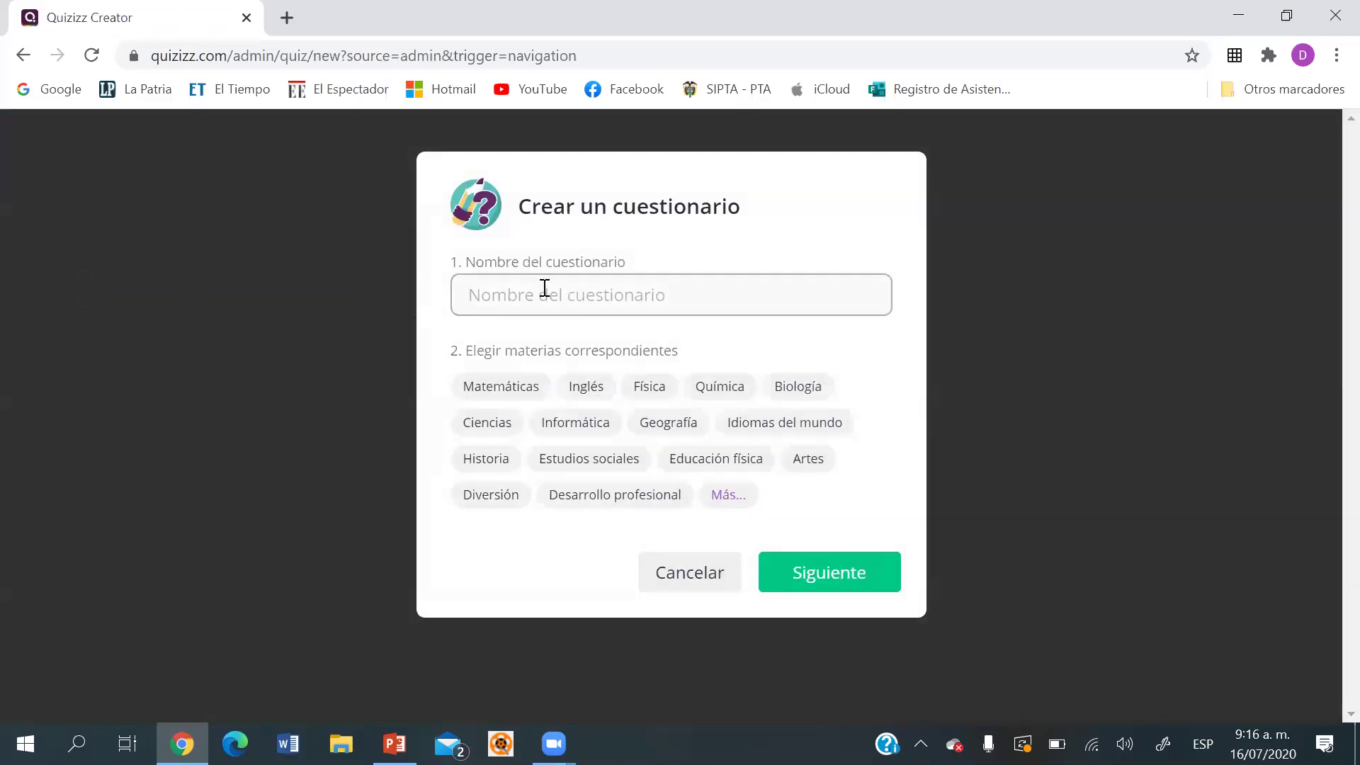
{"action": "left_click", "coordinate": [544, 289]}
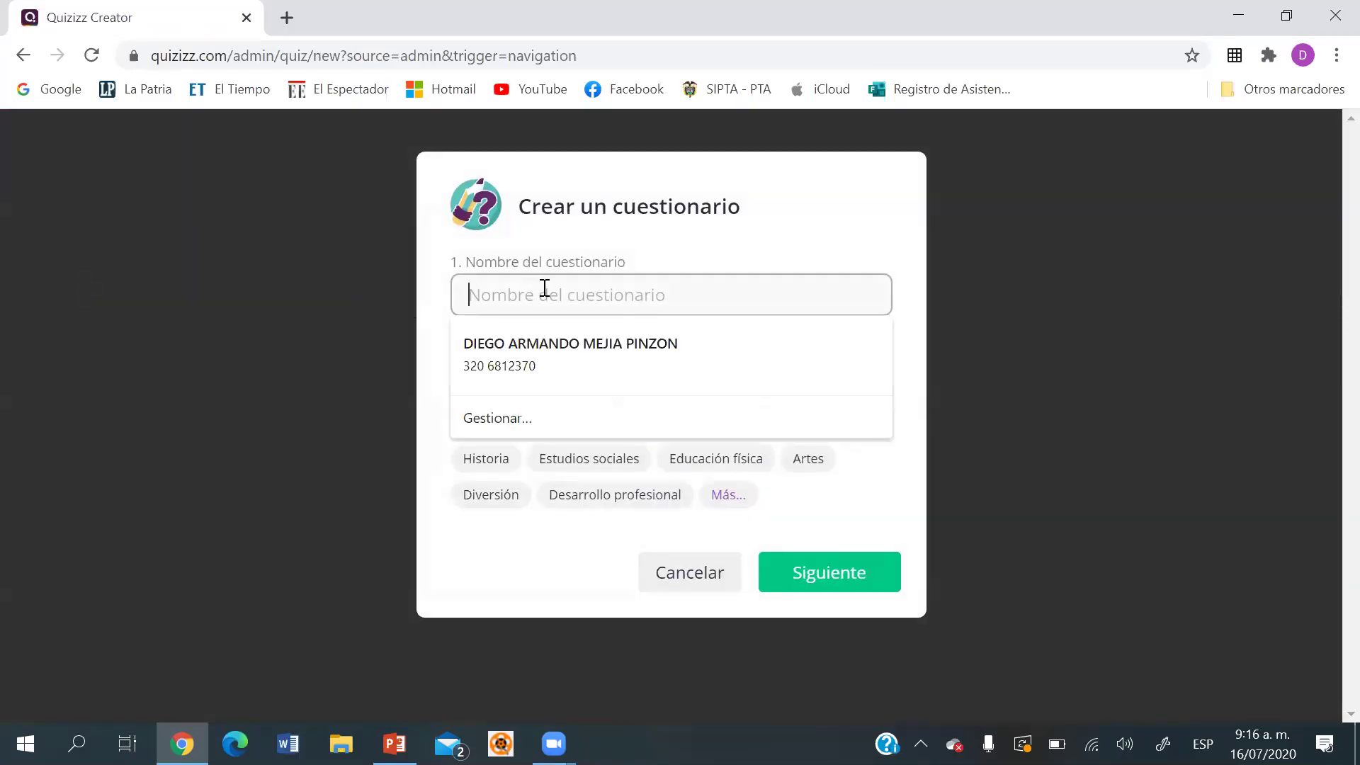
{"action": "type", "text": "HERRAMIENTAS DIGITALES"}
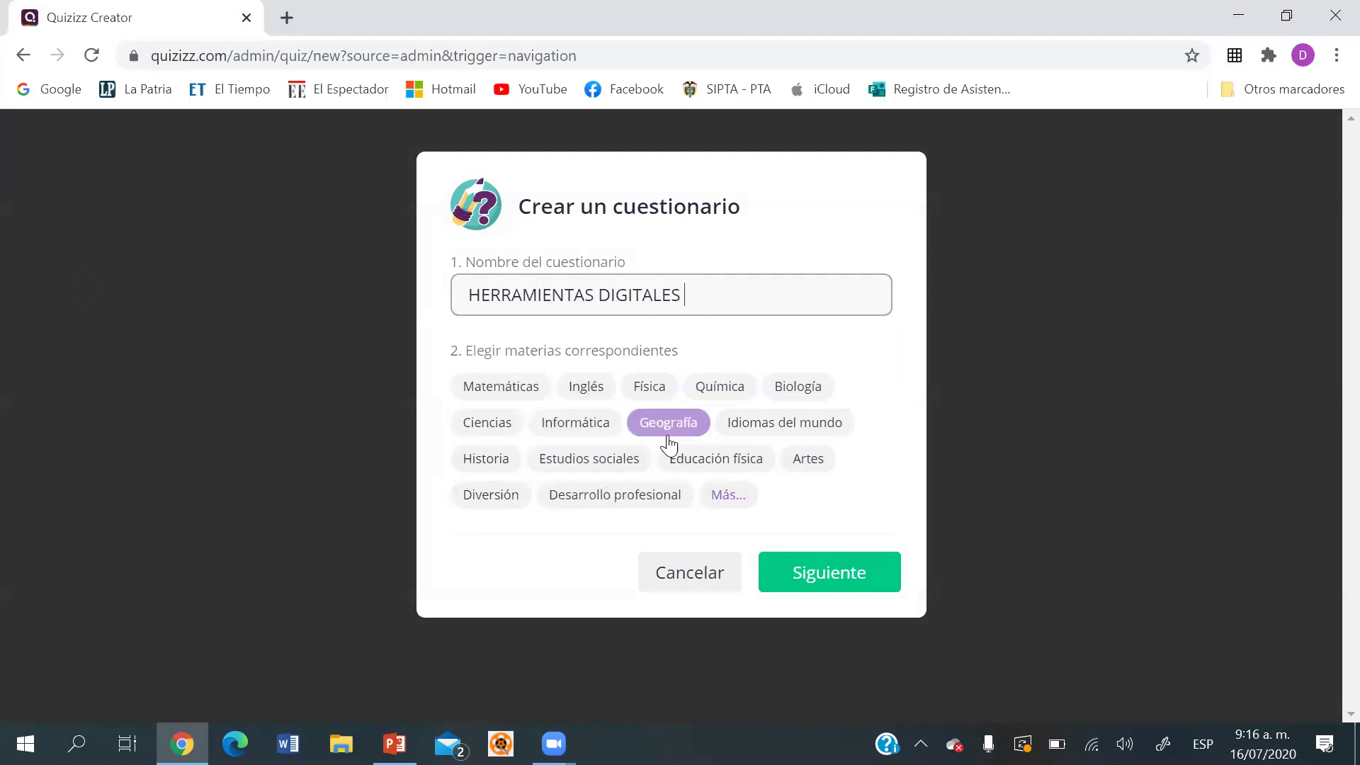
{"action": "left_click", "coordinate": [728, 494]}
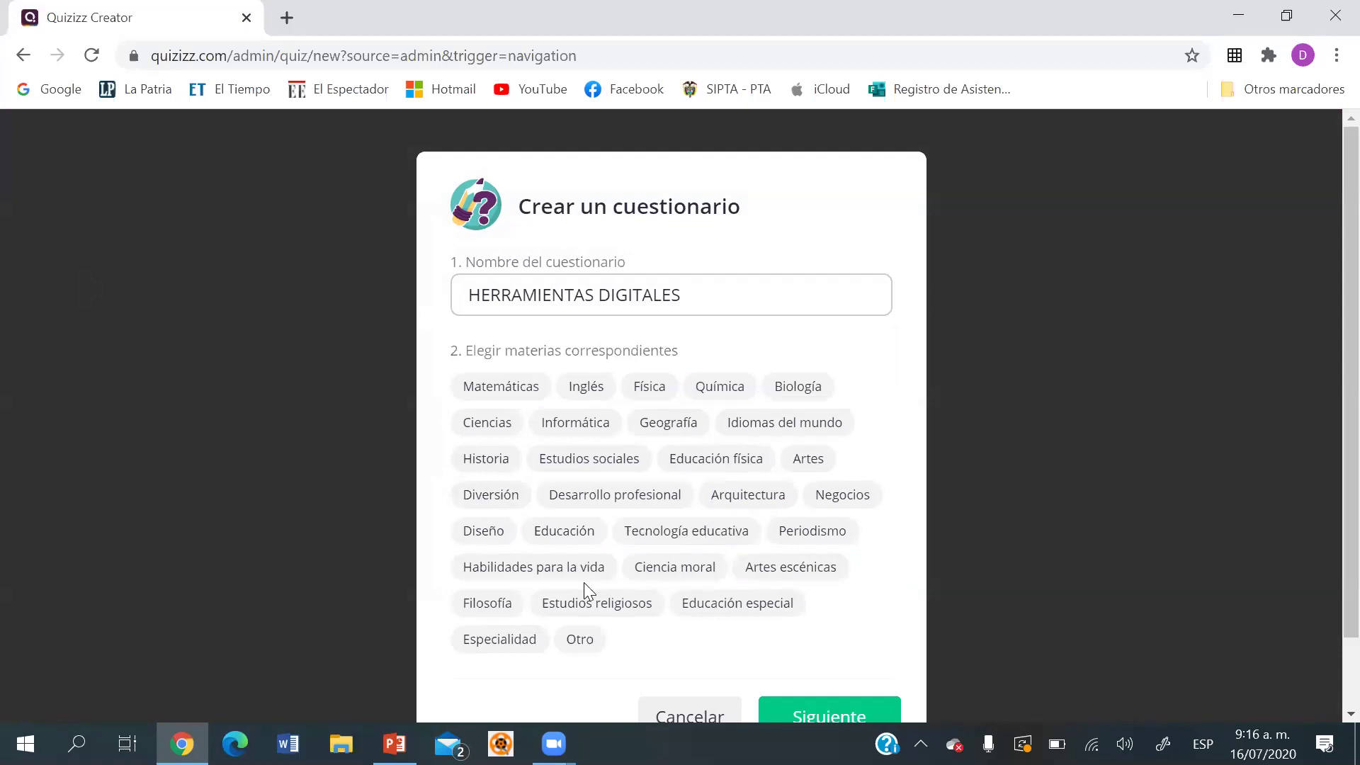
{"action": "left_click", "coordinate": [571, 546]}
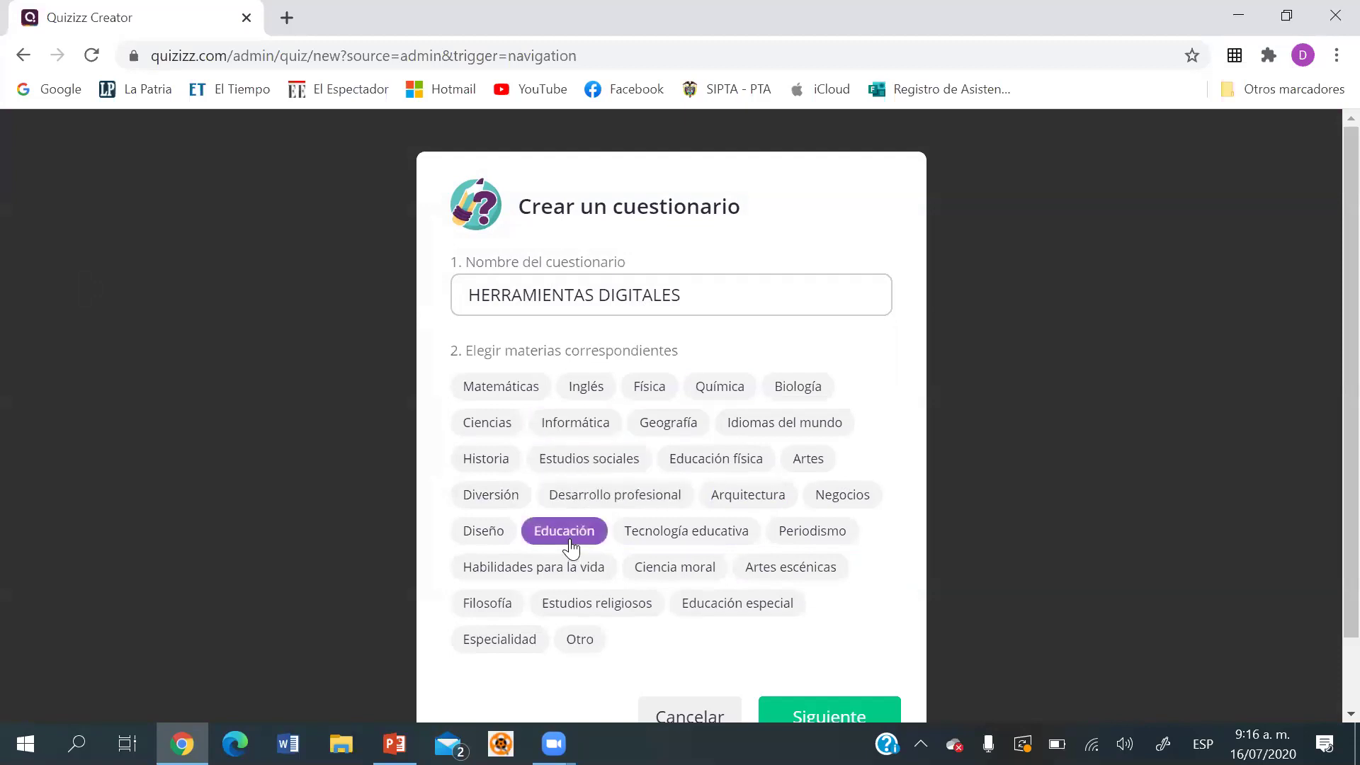
{"action": "left_click", "coordinate": [836, 706]}
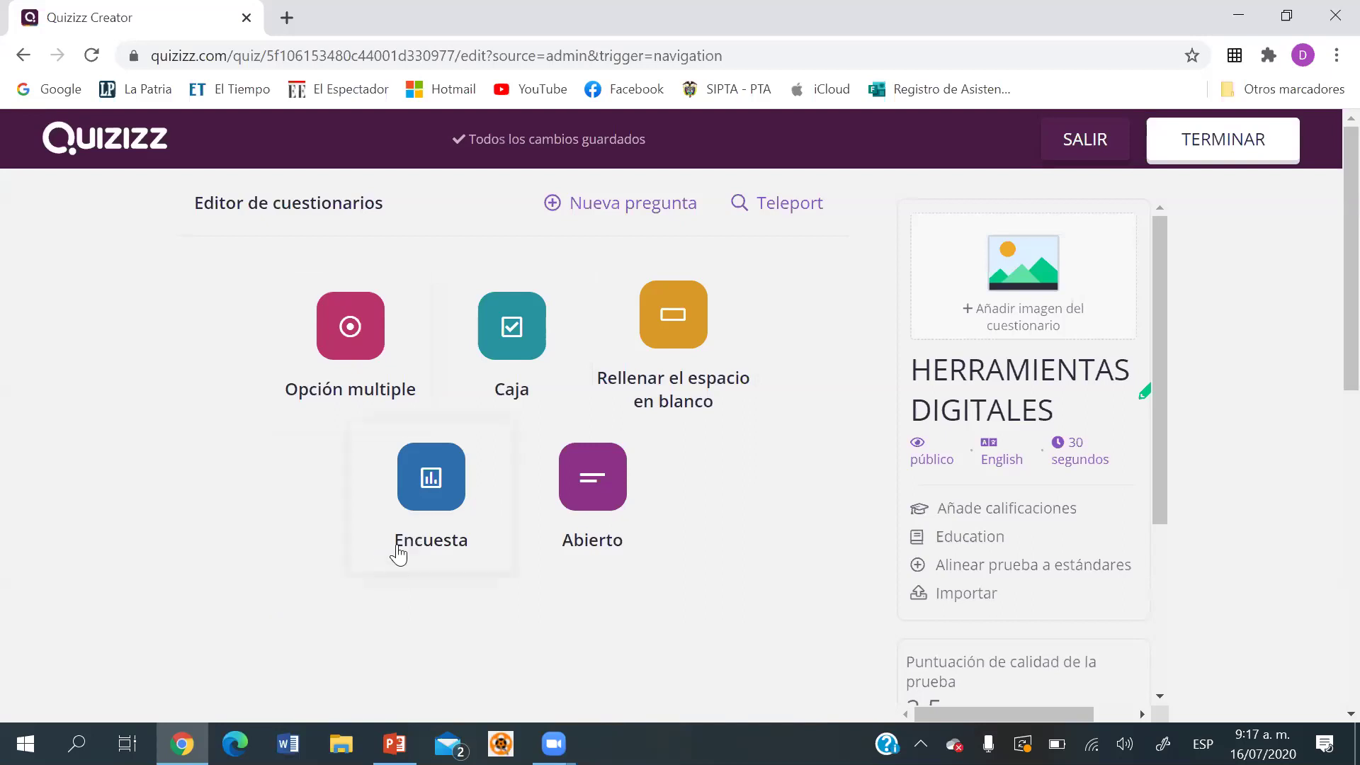
Add a multiple-choice question reading "Me permite transmitir encuentros a múltiples usurarios en tiempo real".
{"action": "left_click", "coordinate": [350, 324]}
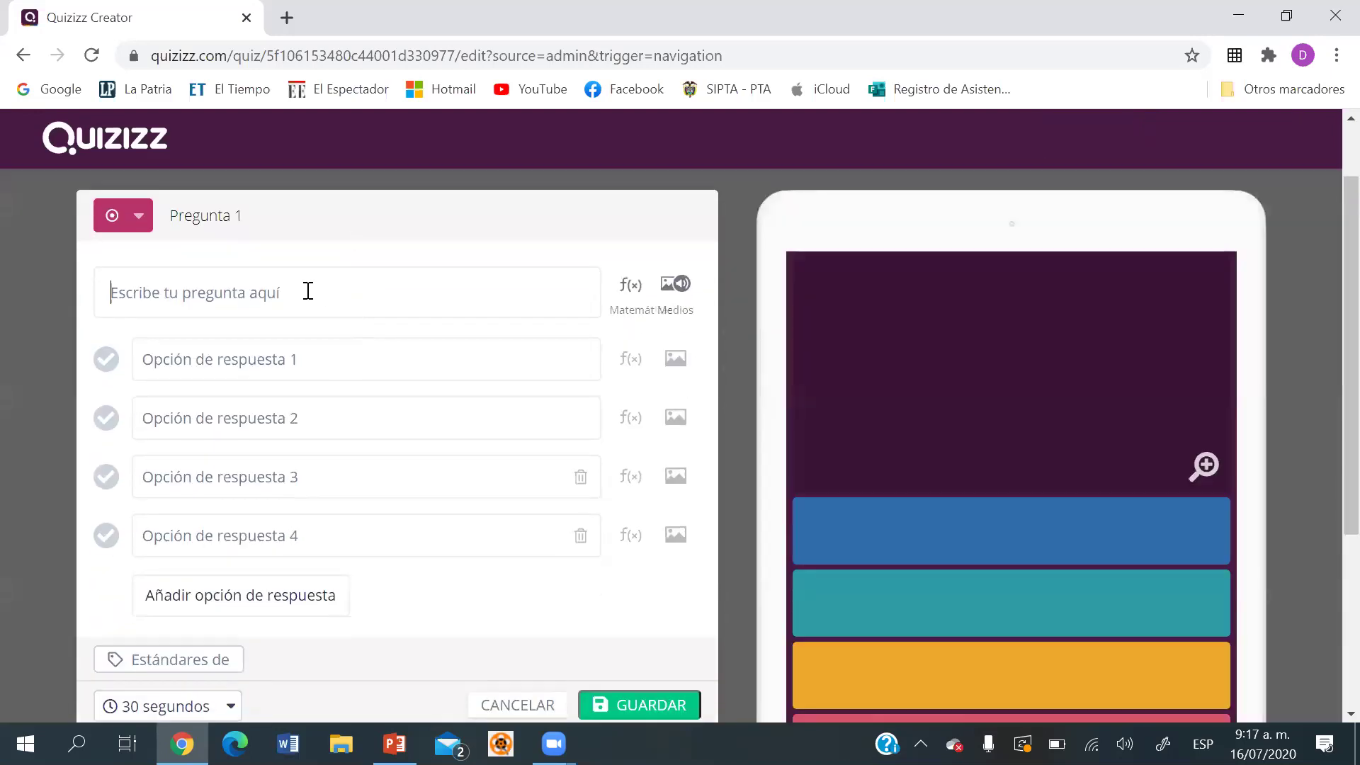
{"action": "left_click", "coordinate": [308, 291]}
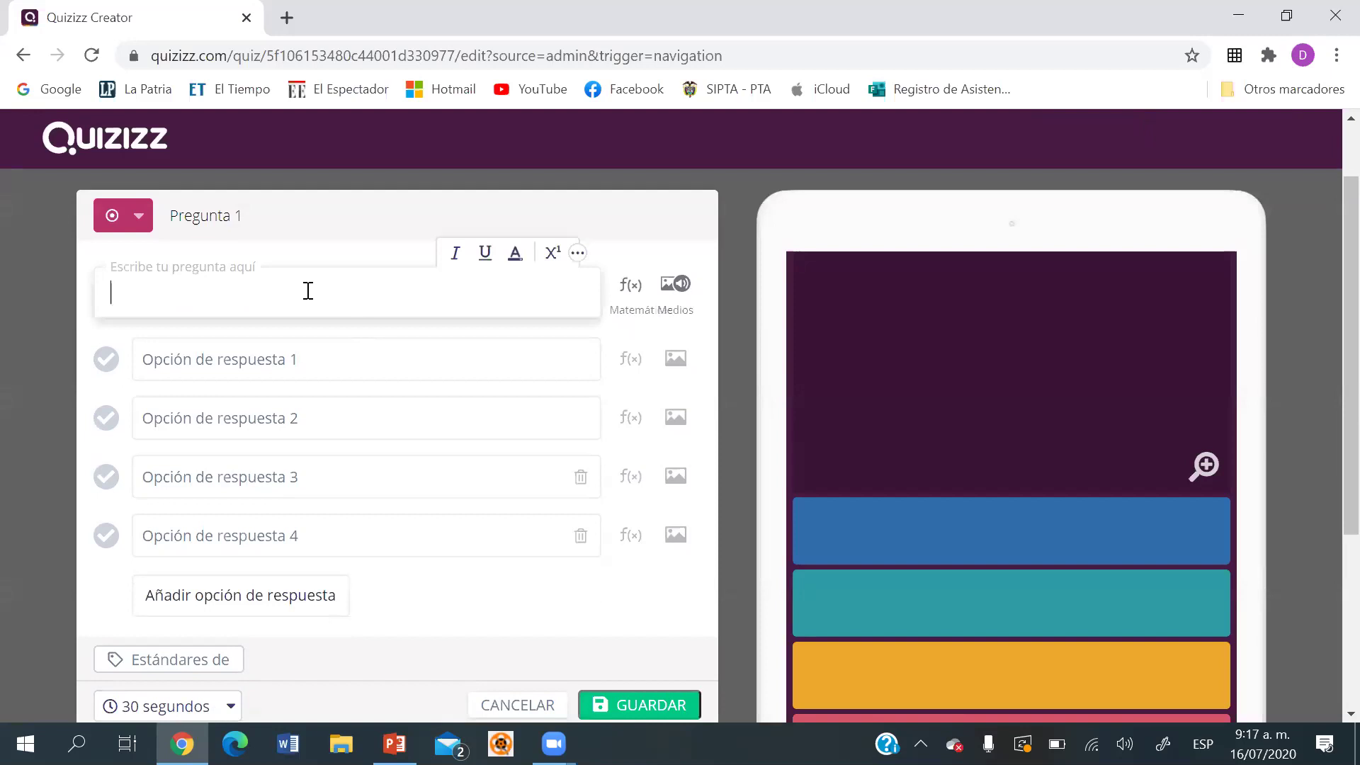
{"action": "type", "text": "Me permi"}
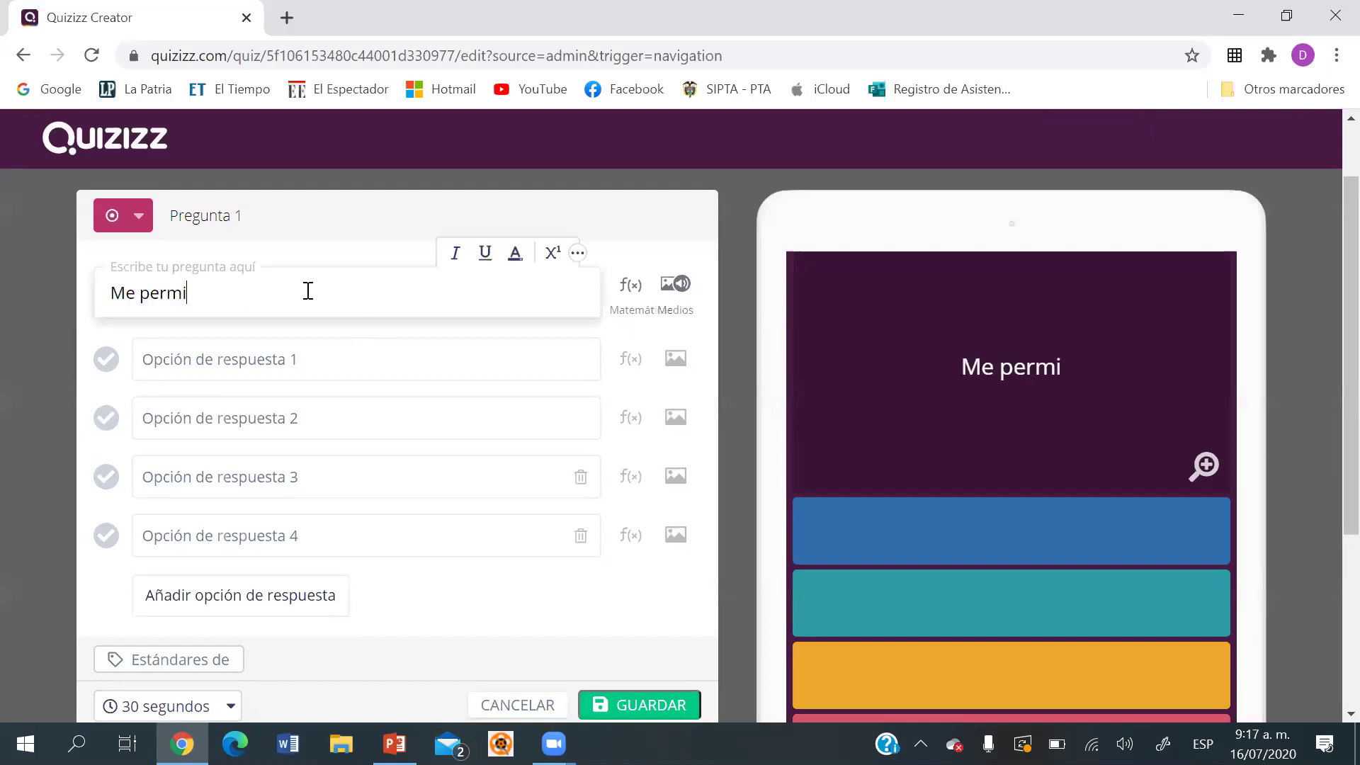
{"action": "type", "text": "te transmitir encuentros a multiples"}
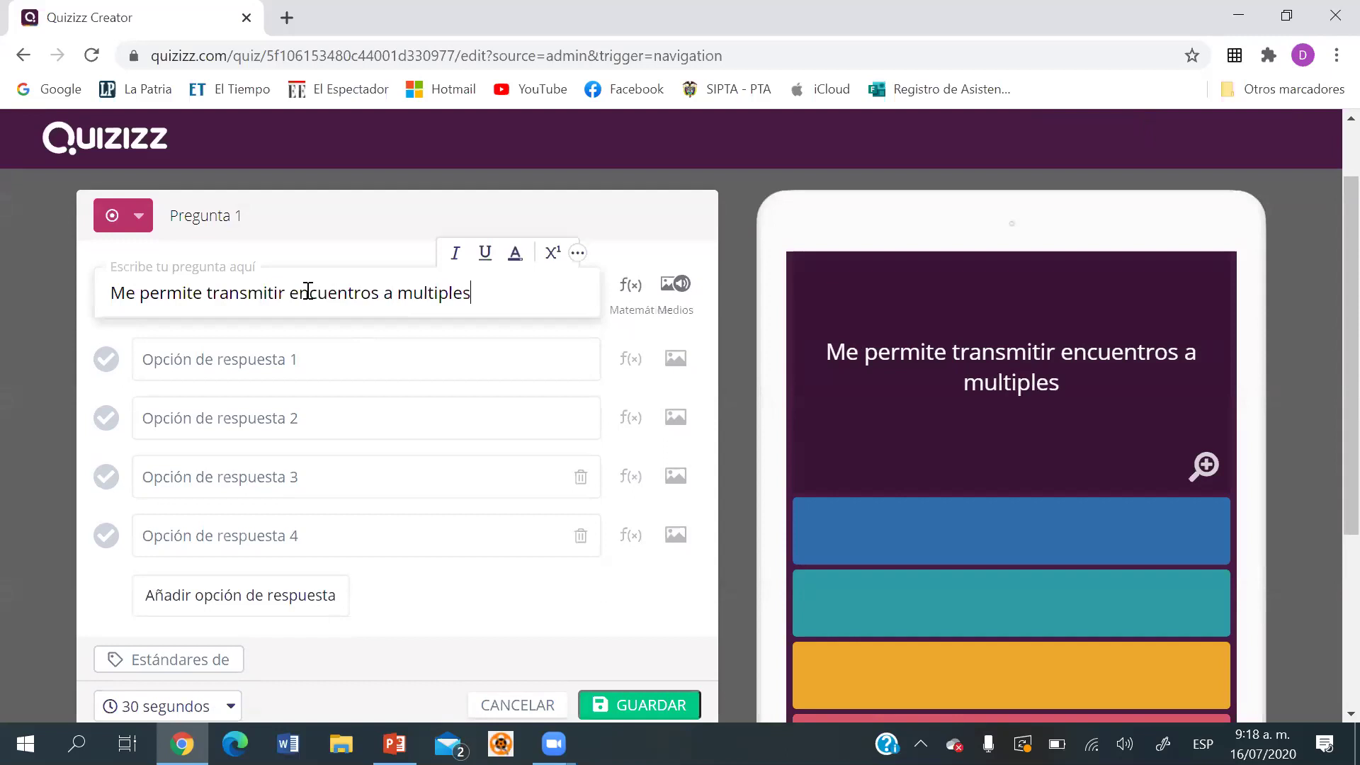
{"action": "type", "text": " usur"}
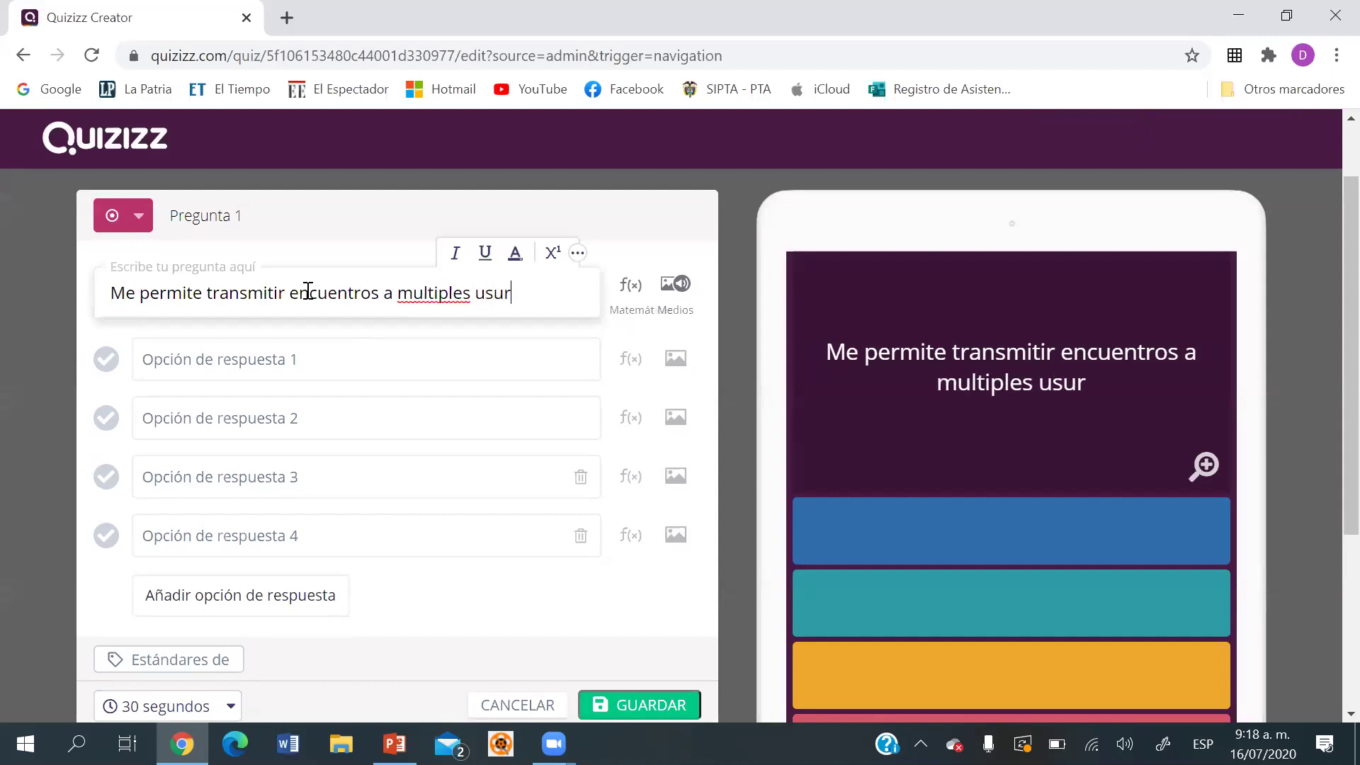
{"action": "type", "text": "arios en tiempo real"}
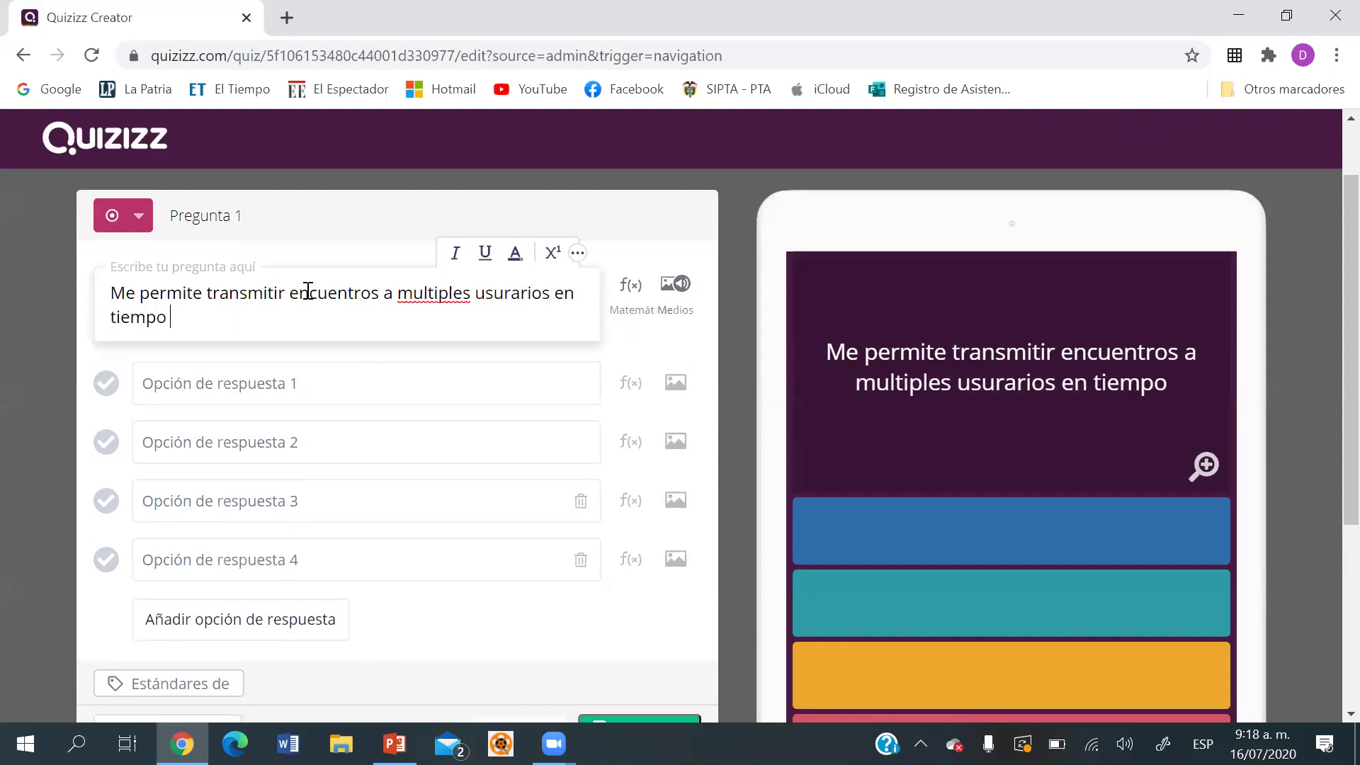
{"action": "right_click", "coordinate": [444, 294]}
{"action": "left_click", "coordinate": [481, 306]}
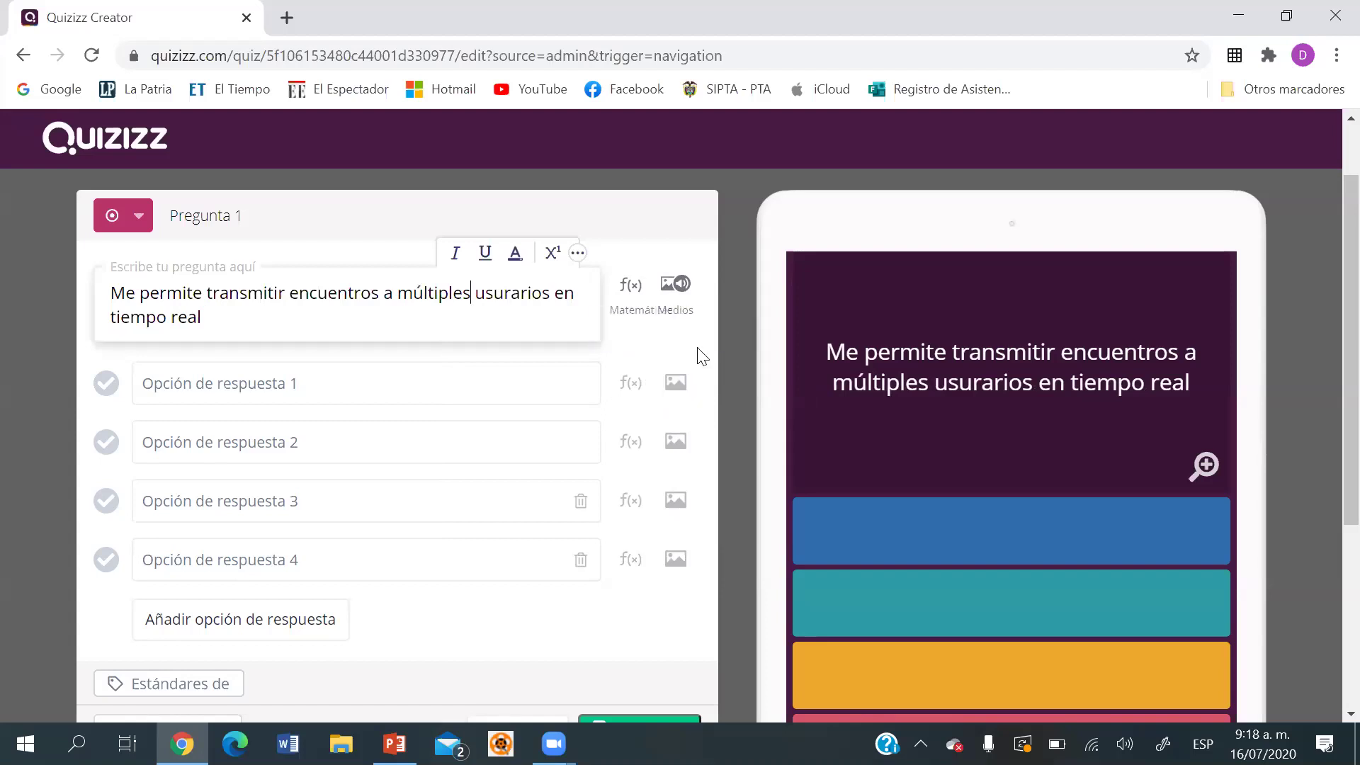
{"action": "left_click", "coordinate": [473, 397]}
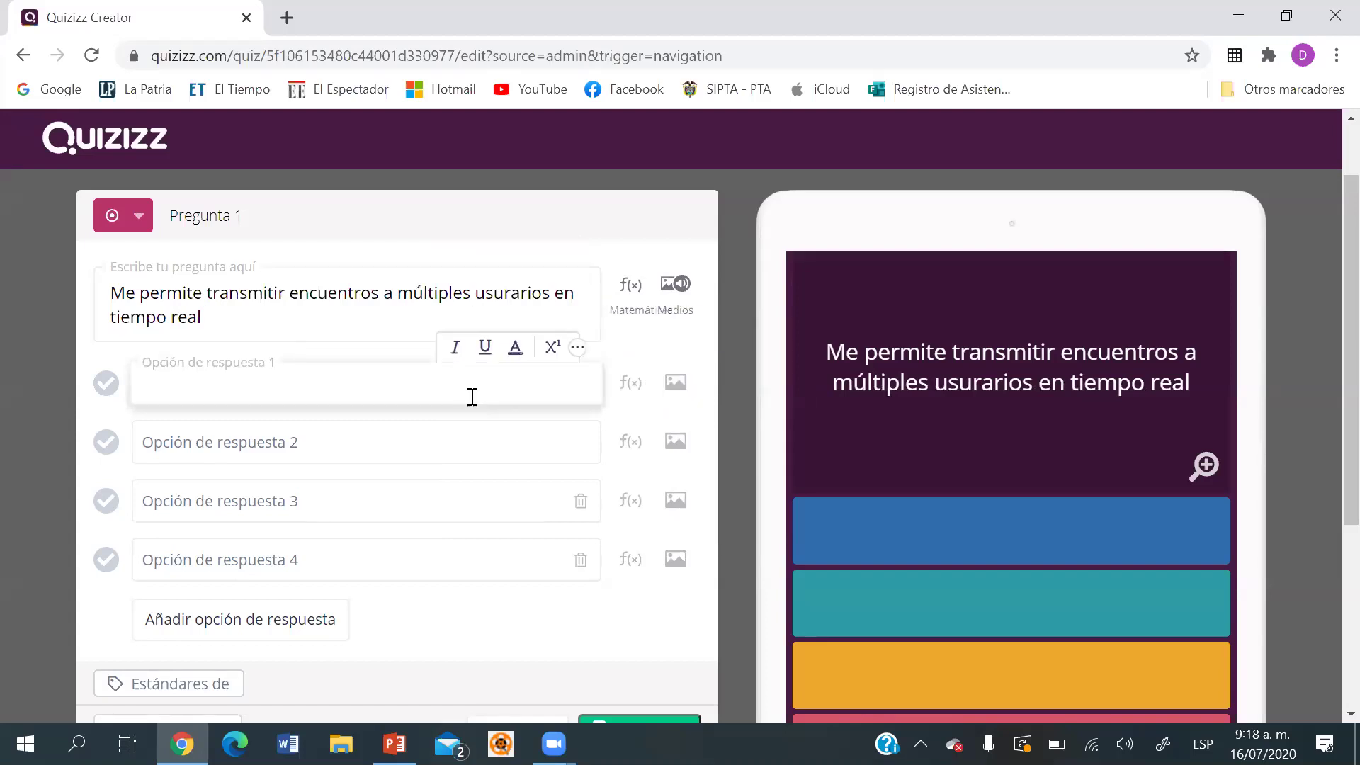
{"action": "type", "text": "Faceboo"}
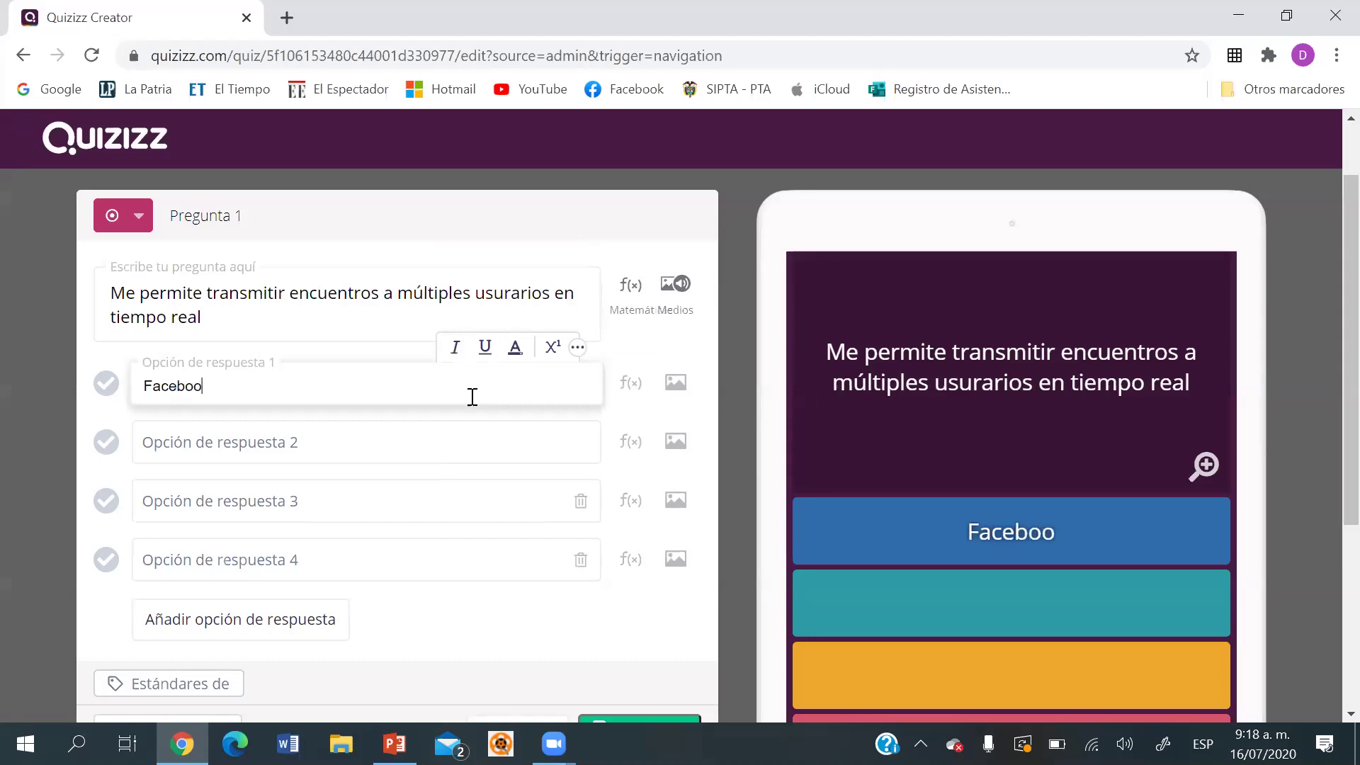
{"action": "type", "text": "k Live"}
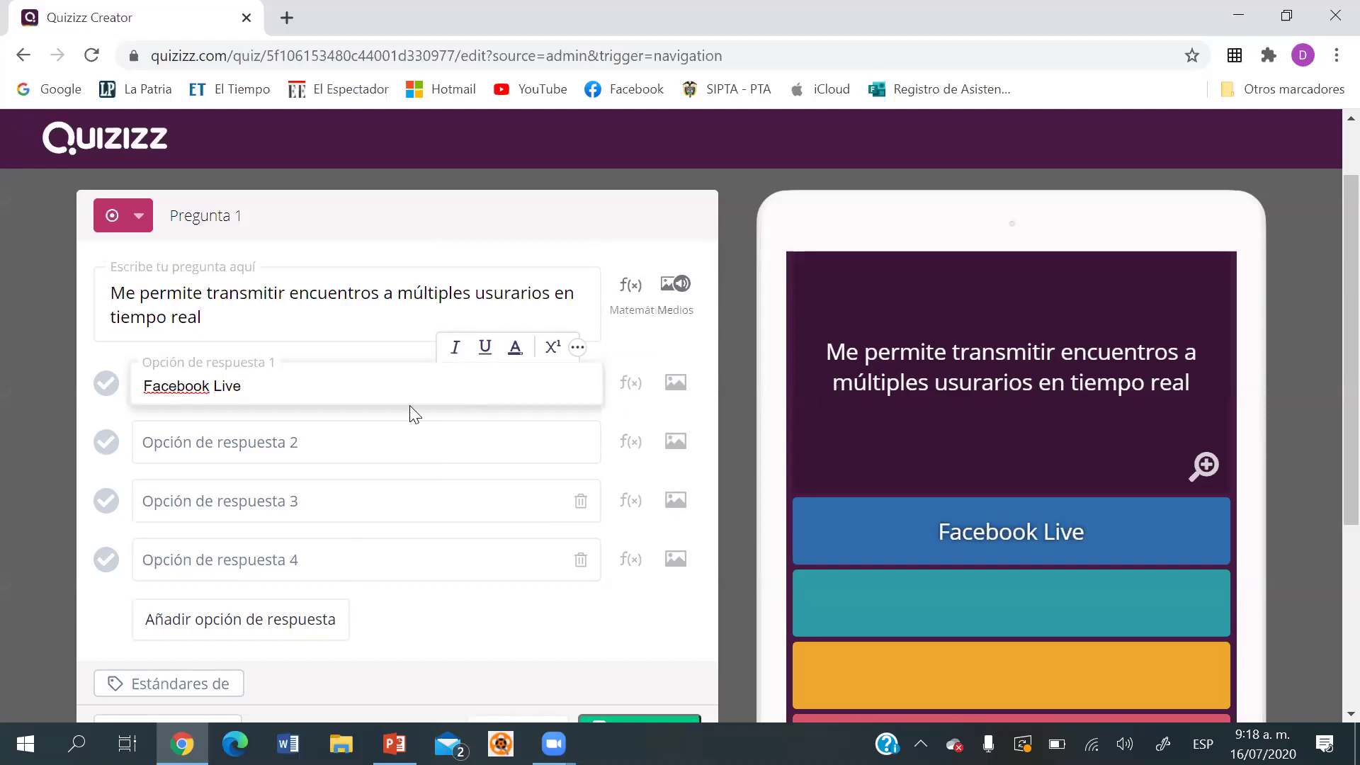
{"action": "key", "text": "BackSpace"}
{"action": "key", "text": "BackSpace"}
{"action": "key", "text": "BackSpace"}
{"action": "key", "text": "BackSpace"}
{"action": "key", "text": "BackSpace"}
{"action": "key", "text": "BackSpace"}
{"action": "key", "text": "BackSpace"}
{"action": "key", "text": "BackSpace"}
{"action": "key", "text": "BackSpace"}
{"action": "key", "text": "BackSpace"}
{"action": "key", "text": "BackSpace"}
{"action": "key", "text": "BackSpace"}
{"action": "key", "text": "BackSpace"}
{"action": "key", "text": "BackSpace"}
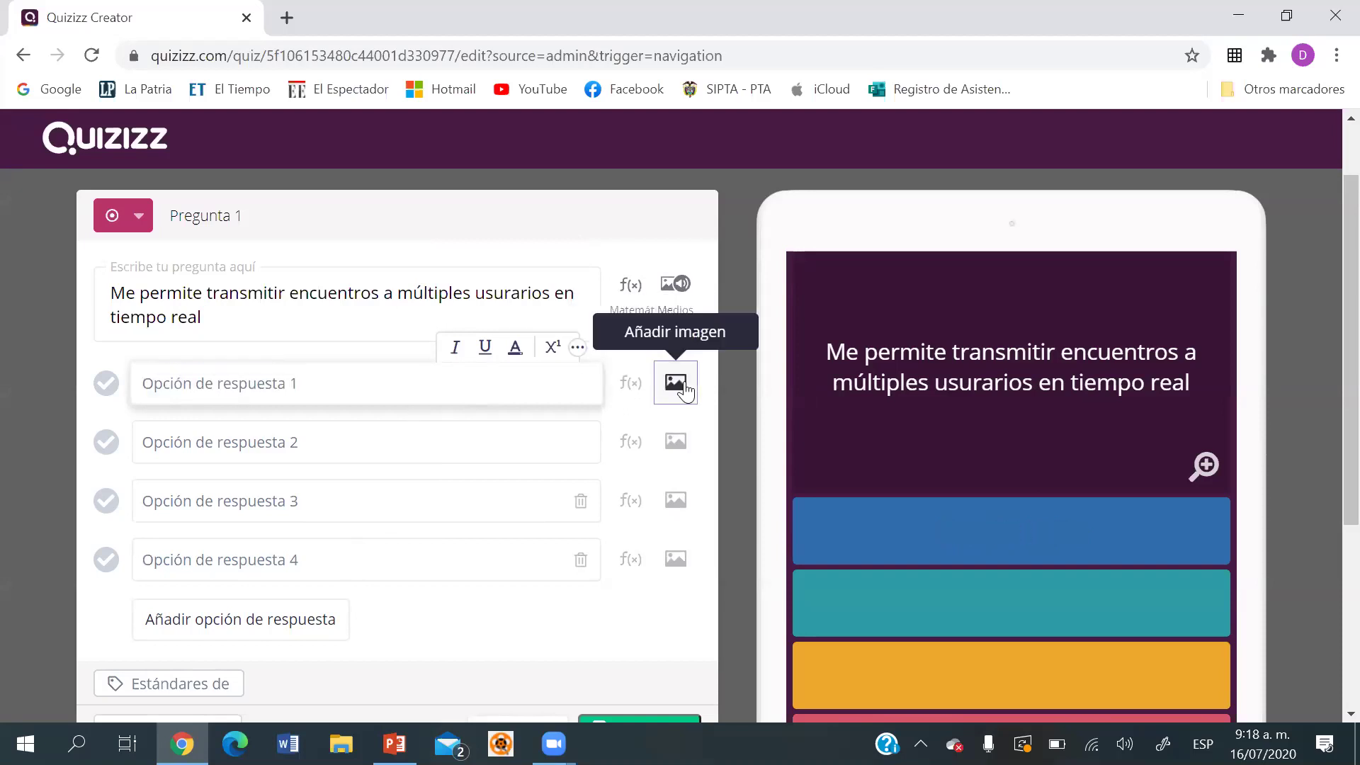
Upload the facebook-live image from the CDA USO DE HERRAMIENTAS folder as the first answer option and mark it as correct.
{"action": "left_click", "coordinate": [677, 383]}
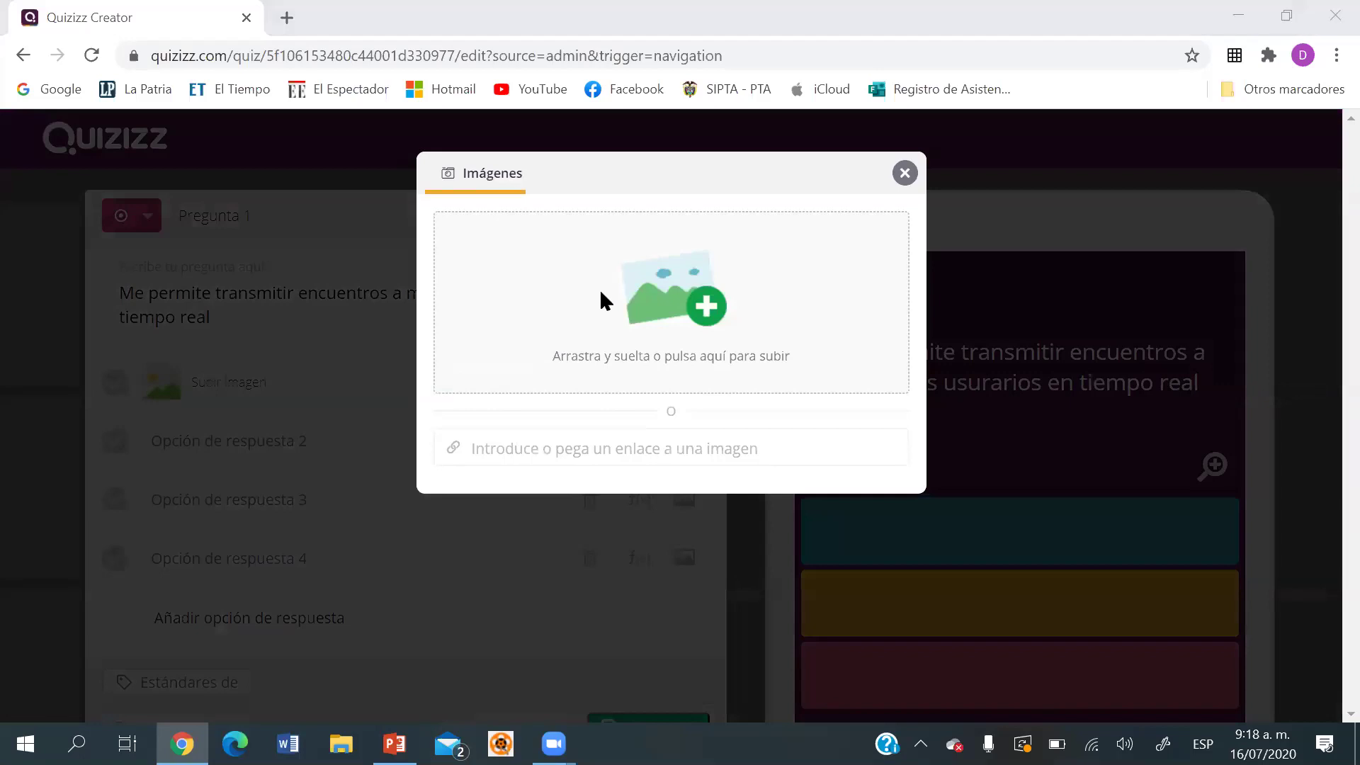
{"action": "left_click", "coordinate": [605, 301]}
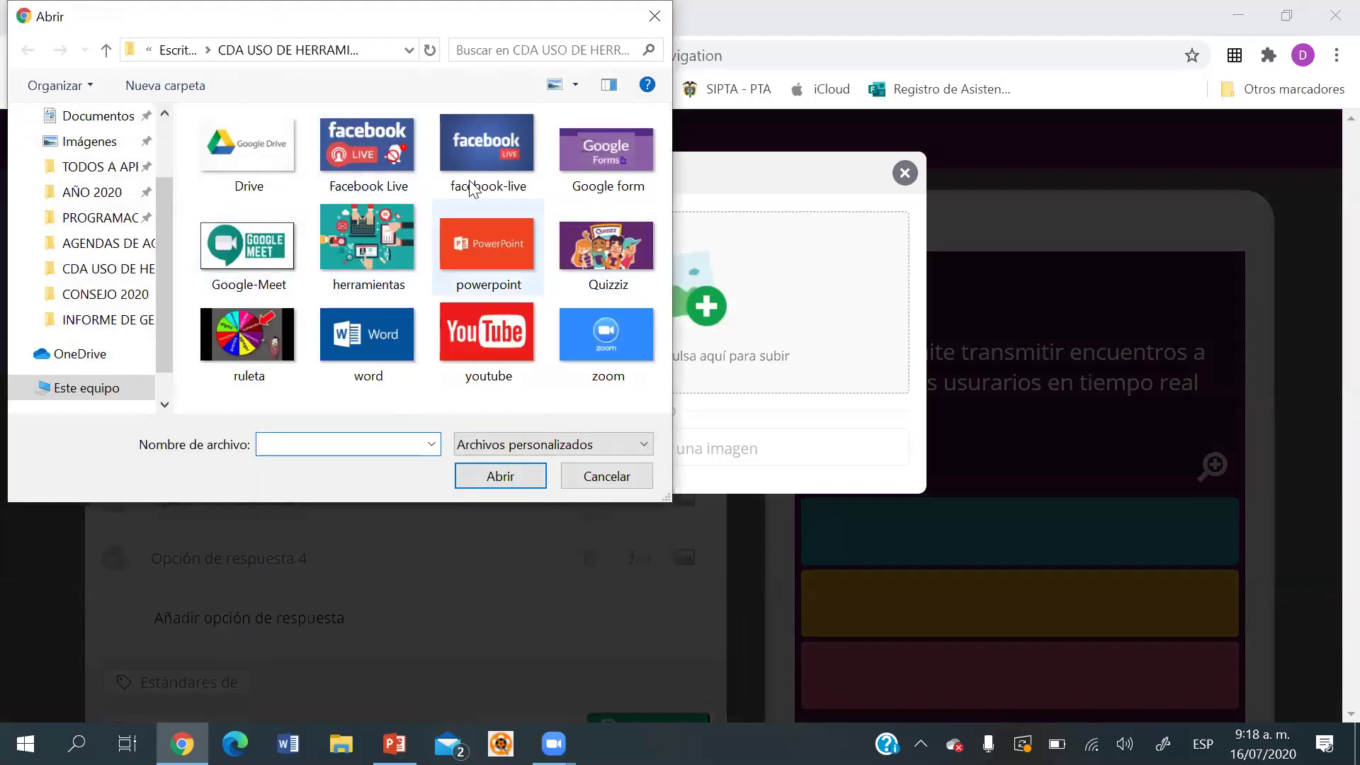
{"action": "left_click", "coordinate": [172, 51]}
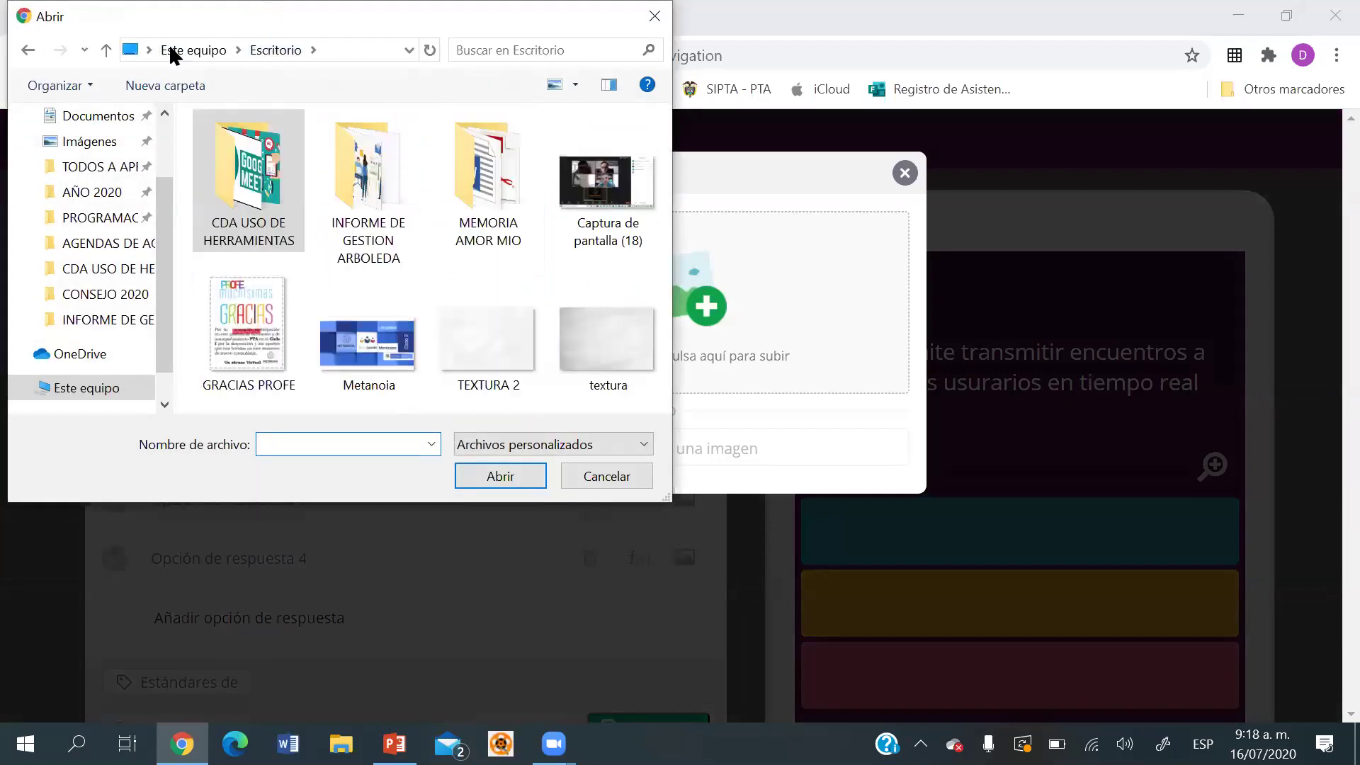
{"action": "double_click", "coordinate": [241, 198]}
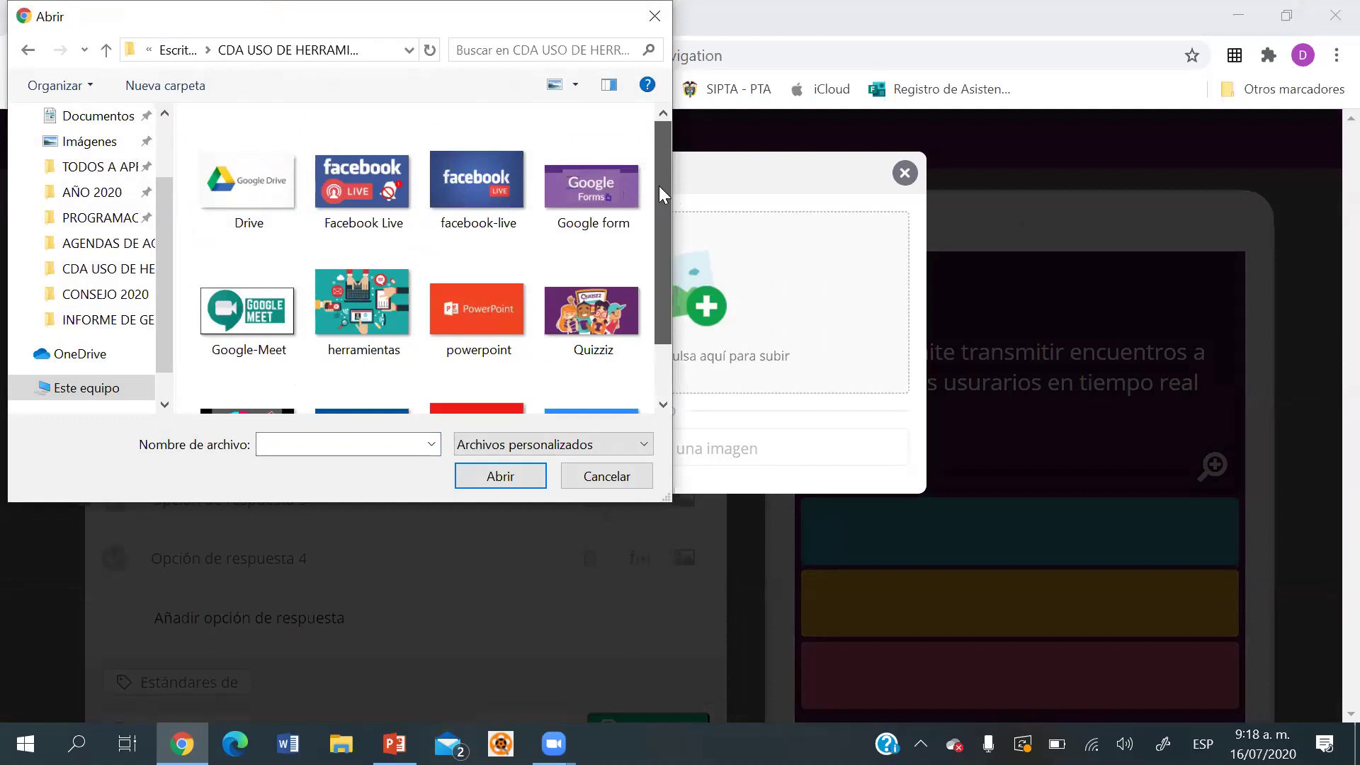
{"action": "left_click", "coordinate": [496, 187]}
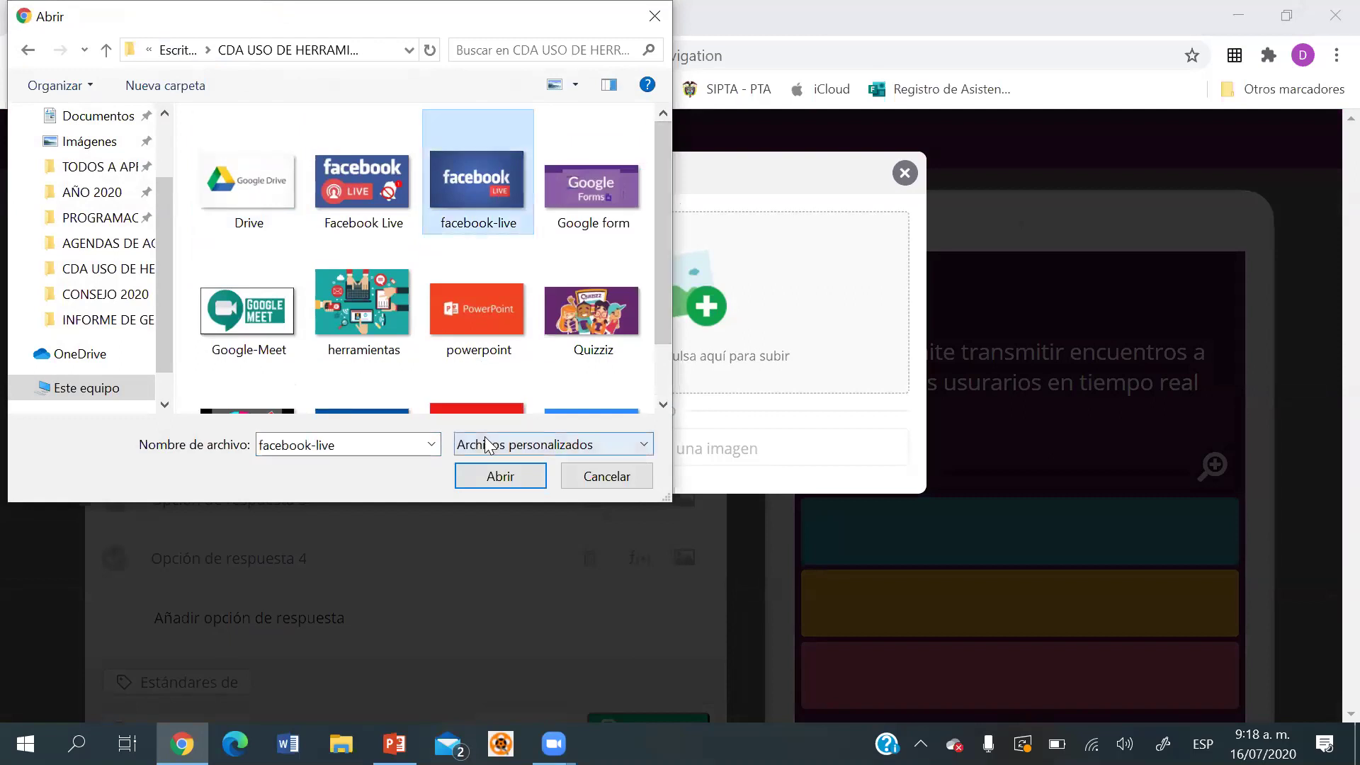
{"action": "left_click", "coordinate": [489, 475]}
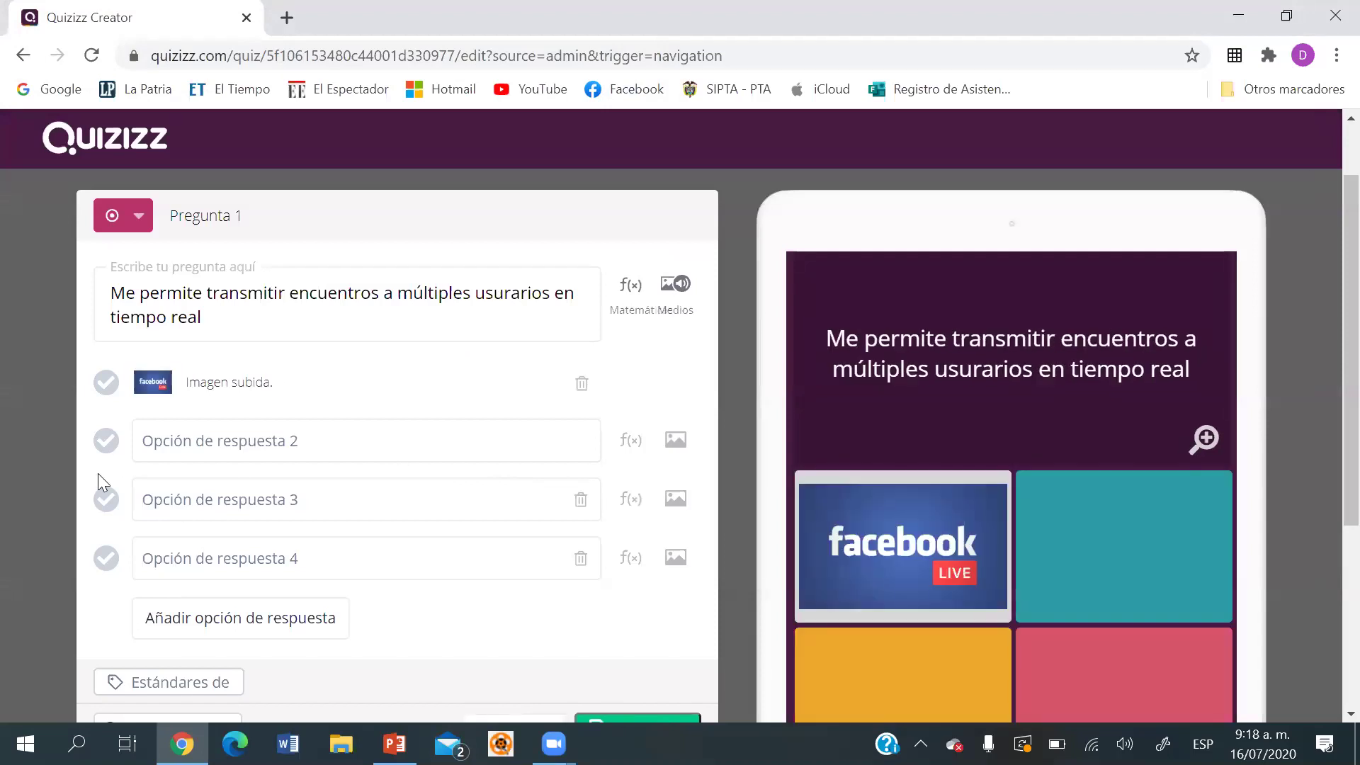
{"action": "left_click", "coordinate": [99, 391]}
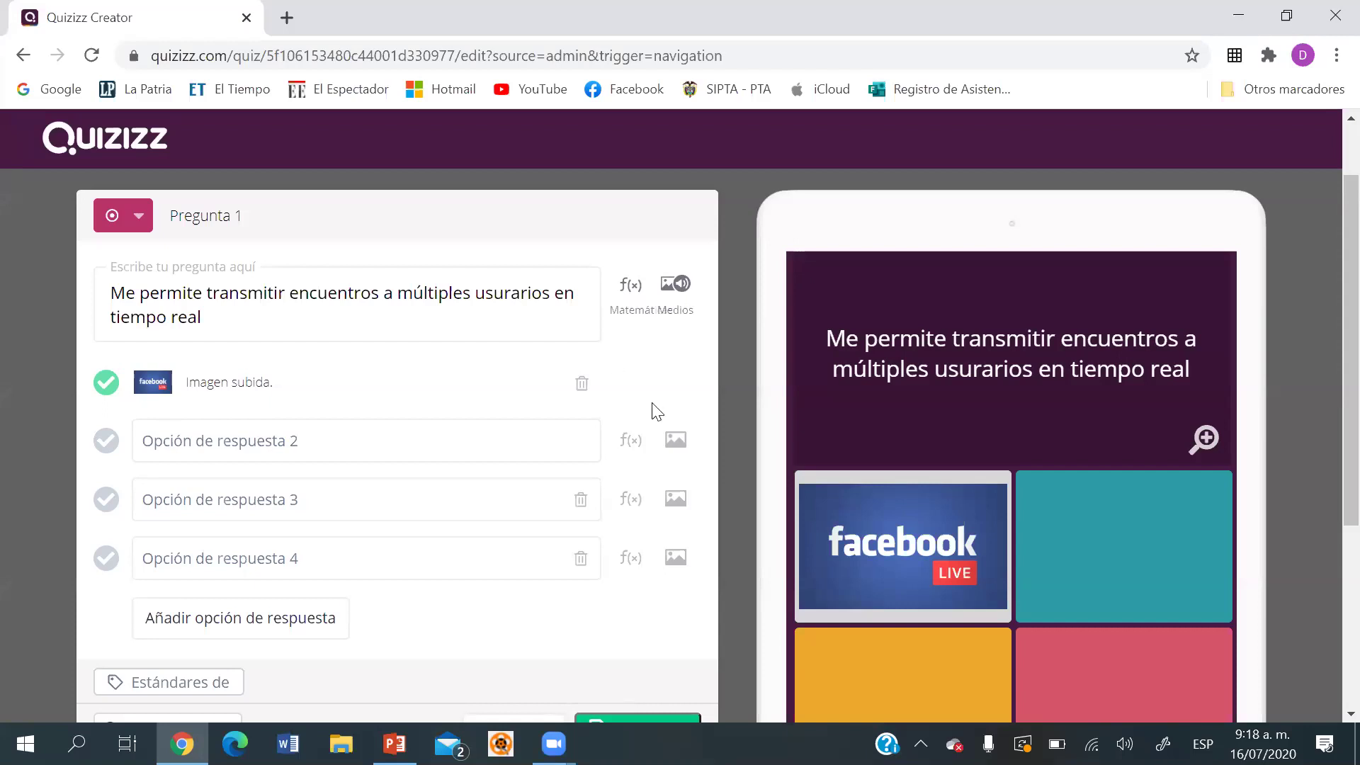
Upload the youtube image as the second answer option and the powerpoint image as the third.
{"action": "left_click", "coordinate": [675, 441]}
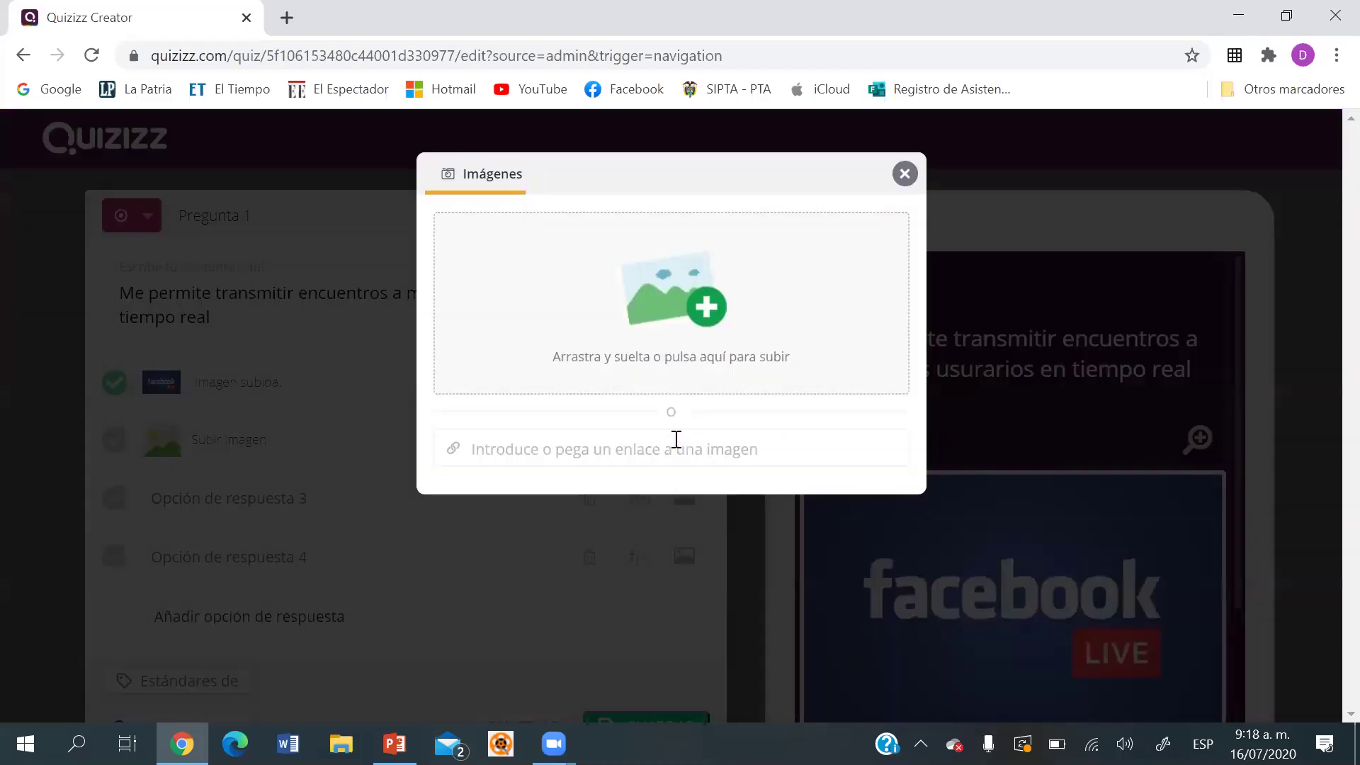
{"action": "left_click", "coordinate": [653, 328]}
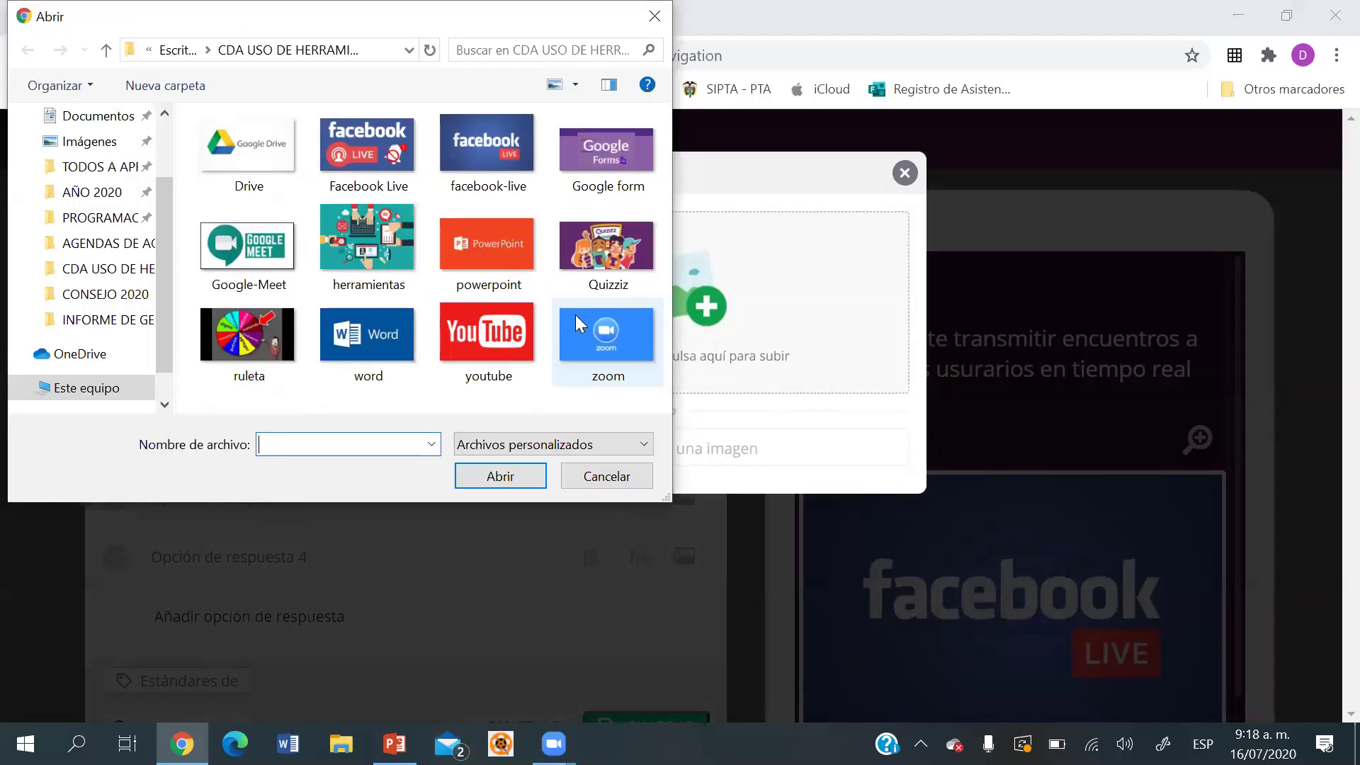
{"action": "left_click", "coordinate": [469, 344]}
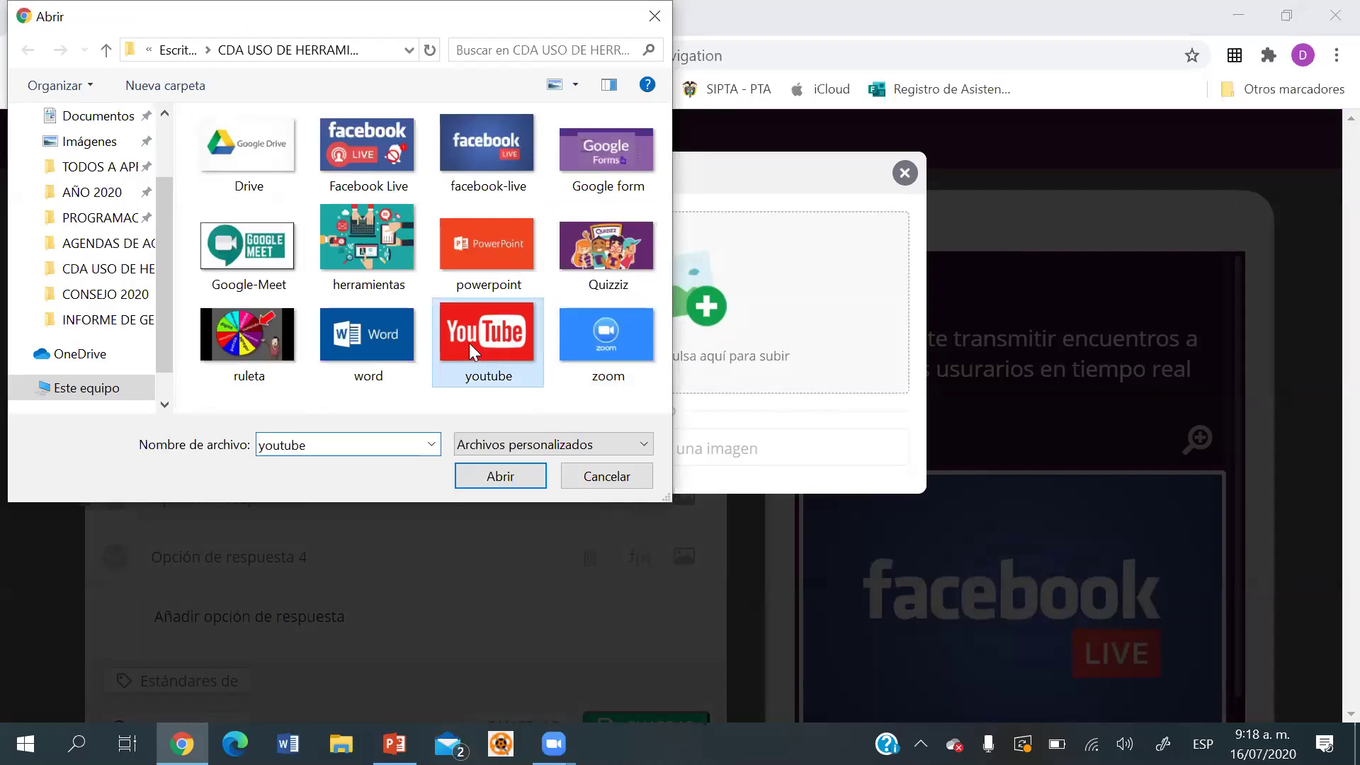
{"action": "left_click", "coordinate": [500, 474]}
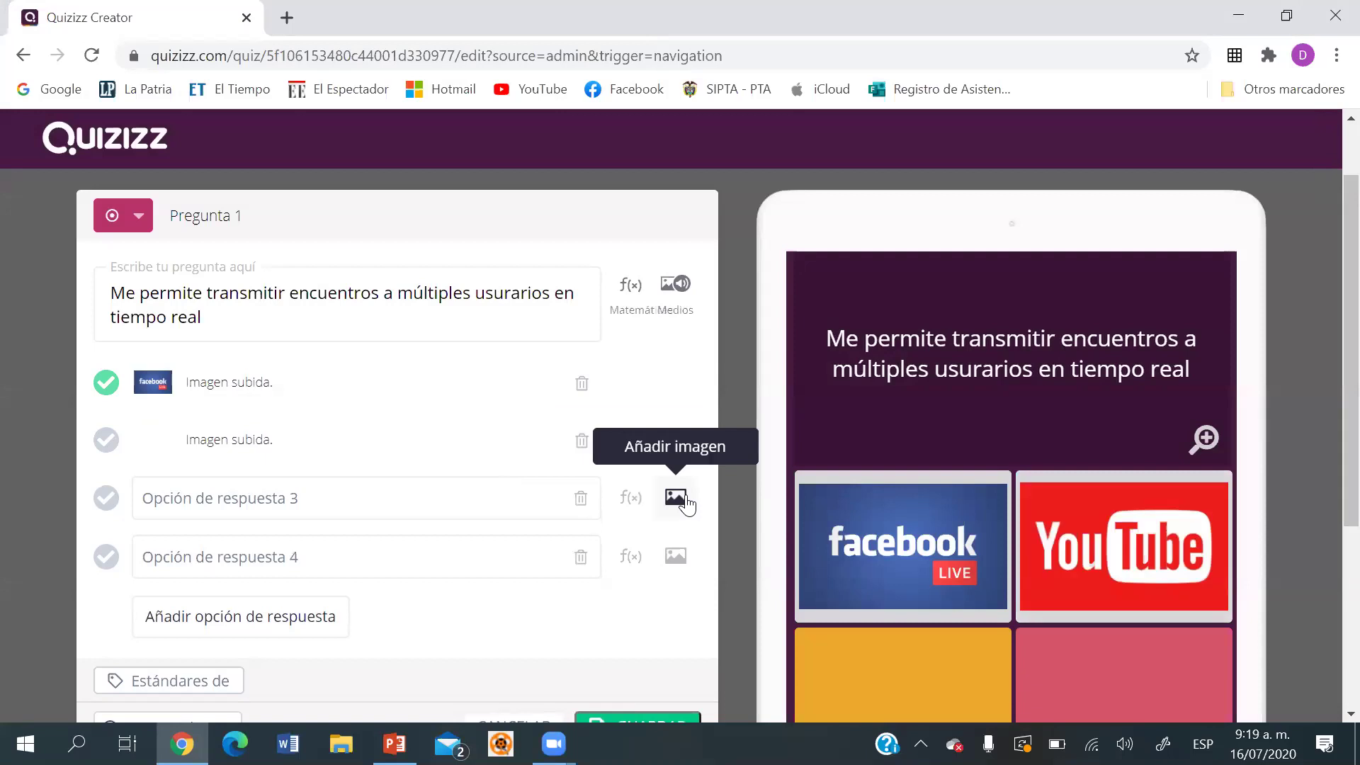
{"action": "left_click", "coordinate": [676, 497]}
{"action": "left_click", "coordinate": [641, 331]}
{"action": "left_click", "coordinate": [446, 256]}
{"action": "left_click", "coordinate": [534, 474]}
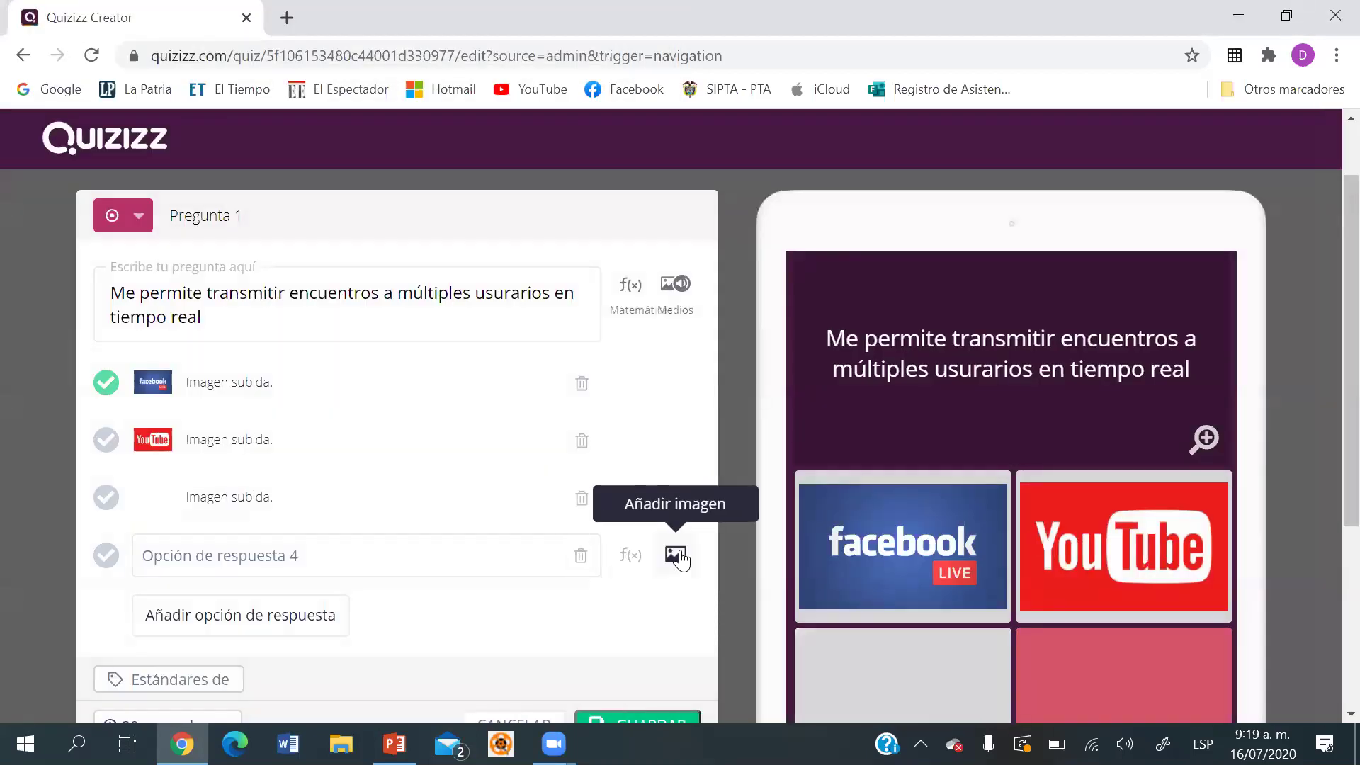
Upload the Google form image as the fourth answer option and save question 1.
{"action": "left_click", "coordinate": [677, 555]}
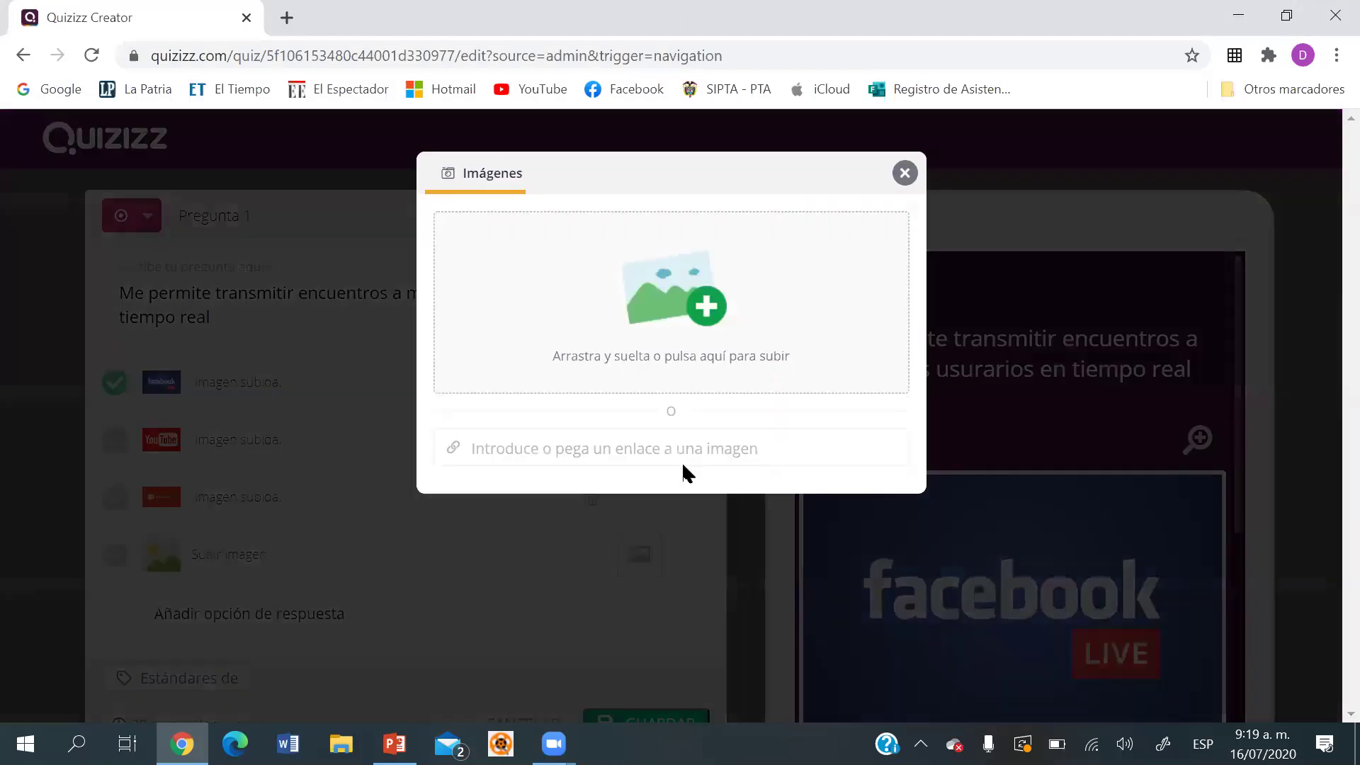
{"action": "left_click", "coordinate": [673, 362]}
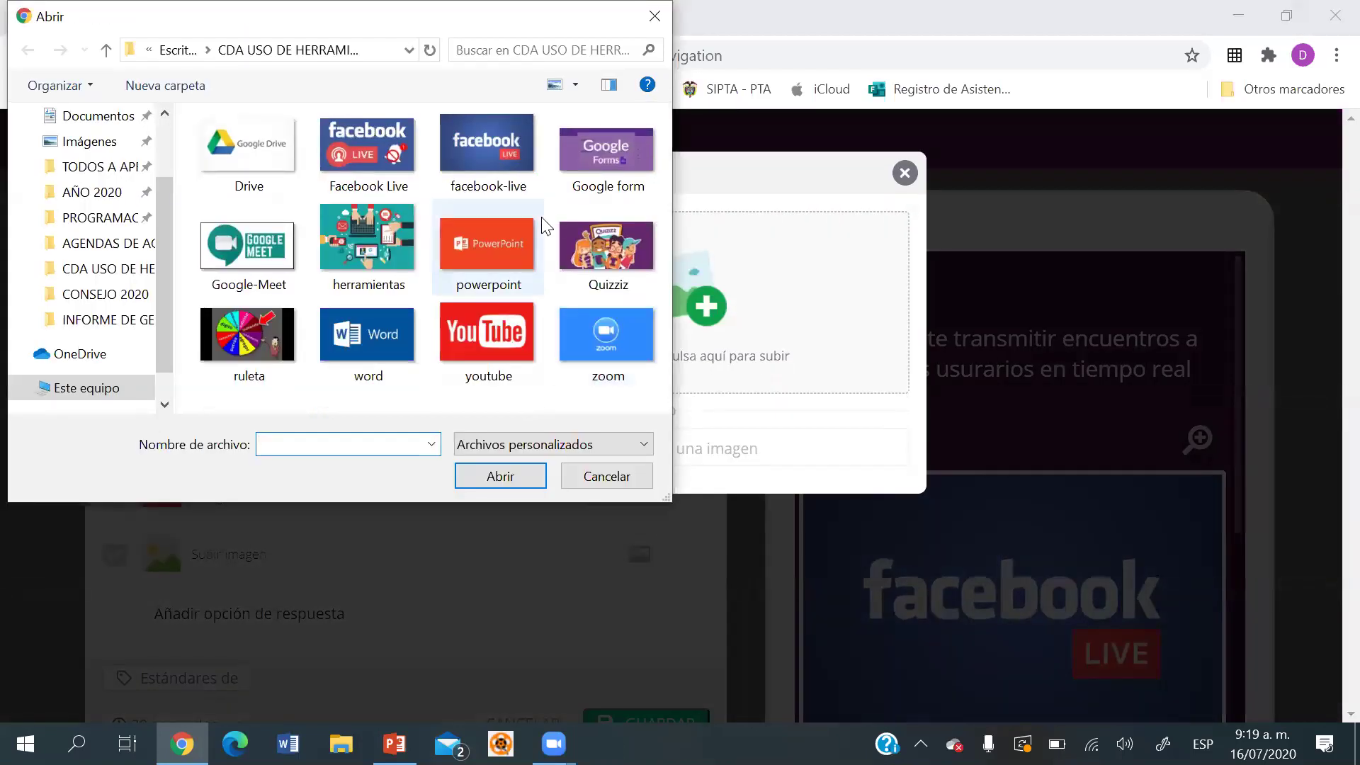
{"action": "left_click", "coordinate": [579, 180]}
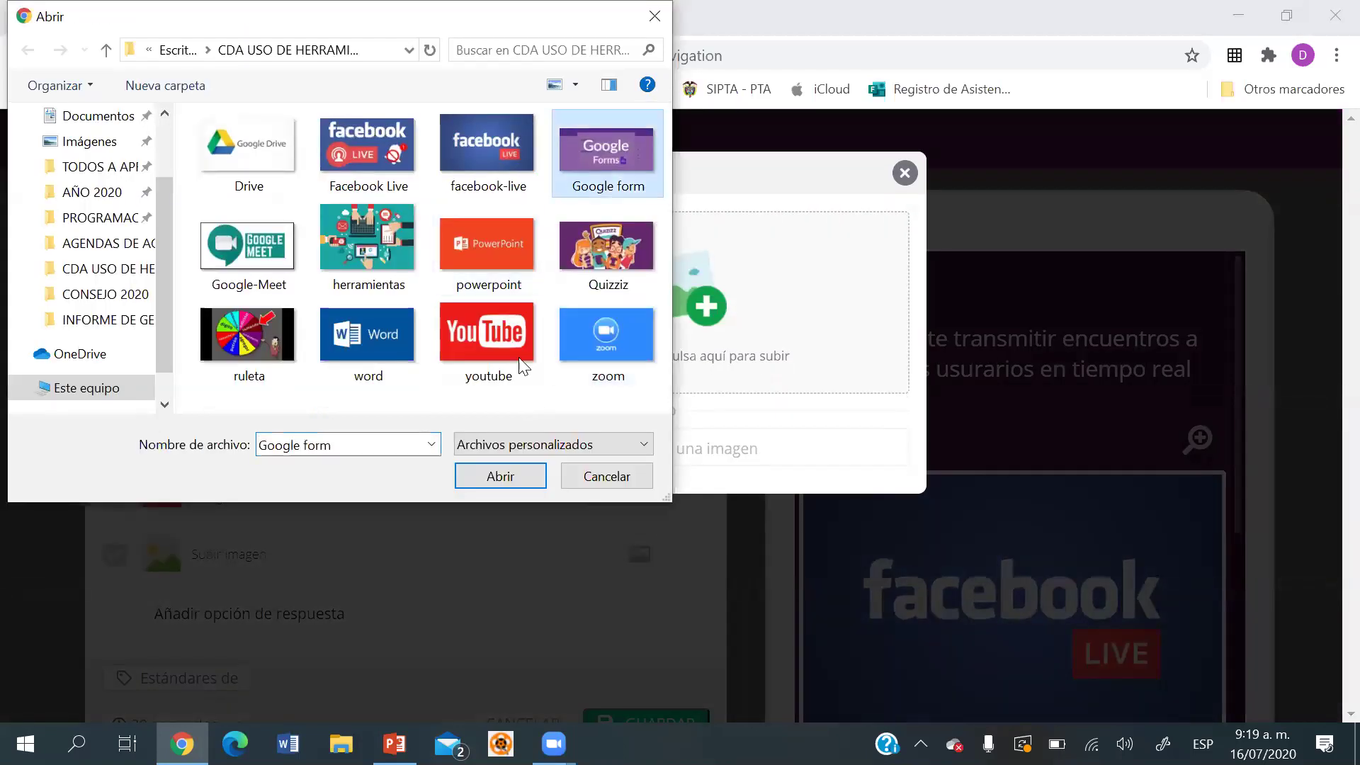
{"action": "left_click", "coordinate": [497, 478]}
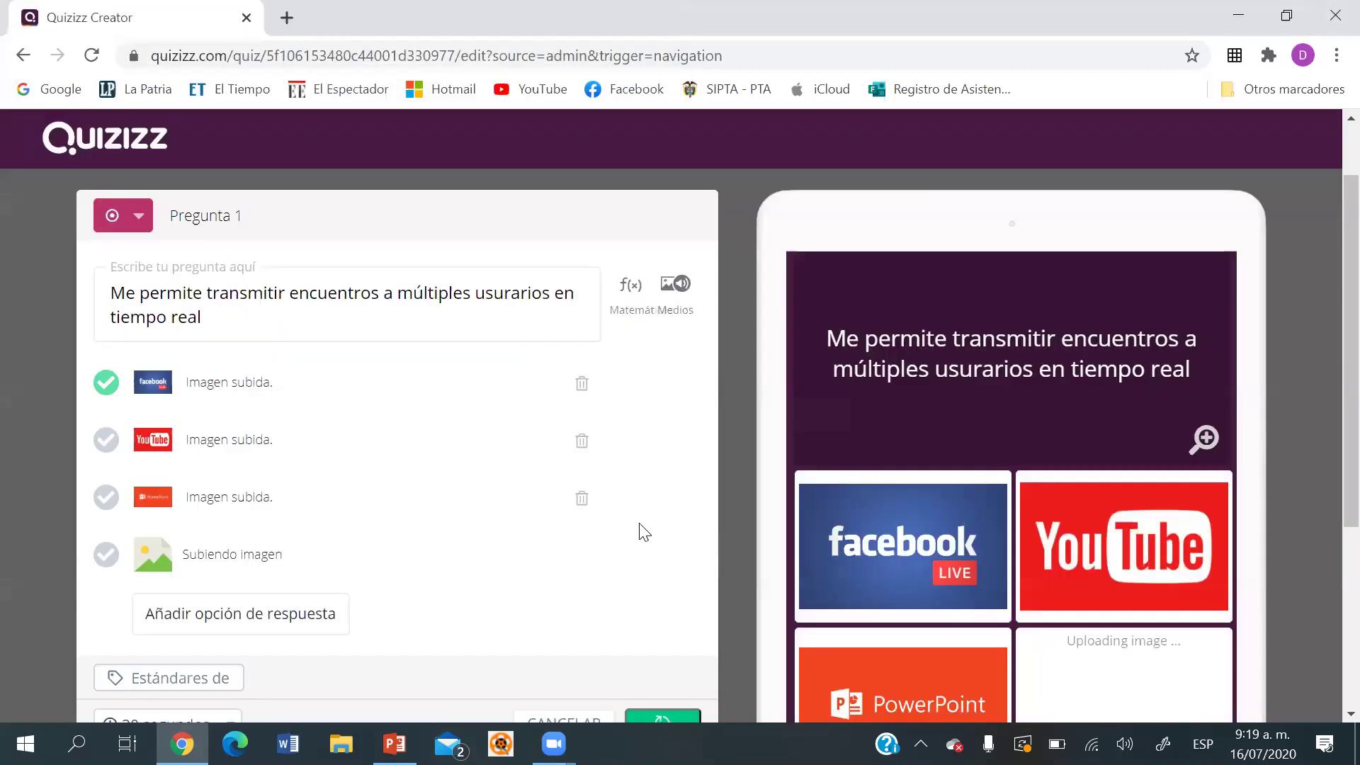
{"action": "left_click_drag", "start_coordinate": [1325, 323], "coordinate": [1324, 419]}
{"action": "left_click", "coordinate": [647, 559]}
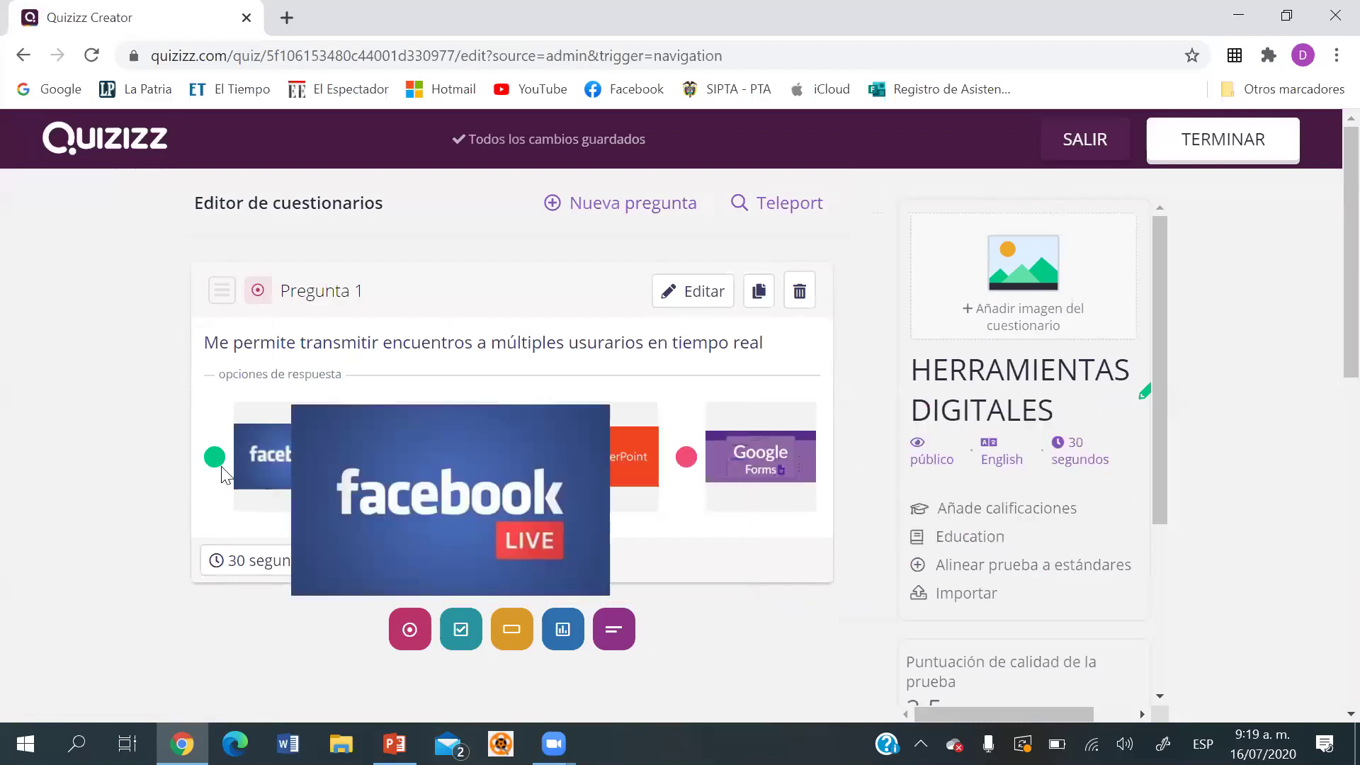
Add a fill-in-the-blank question reading "Que día de la semana es hoy?", with the accent on "día" corrected.
{"action": "left_click", "coordinate": [587, 203]}
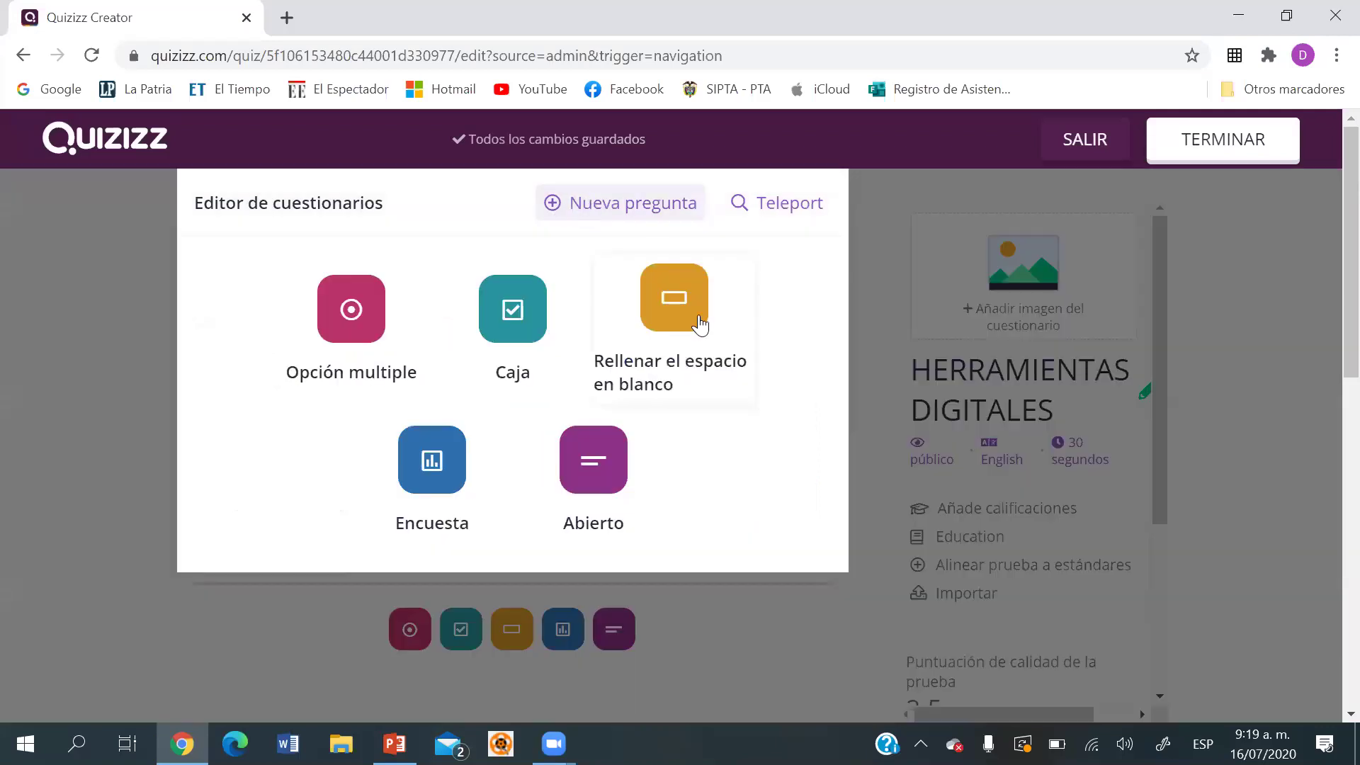
{"action": "left_click", "coordinate": [673, 326]}
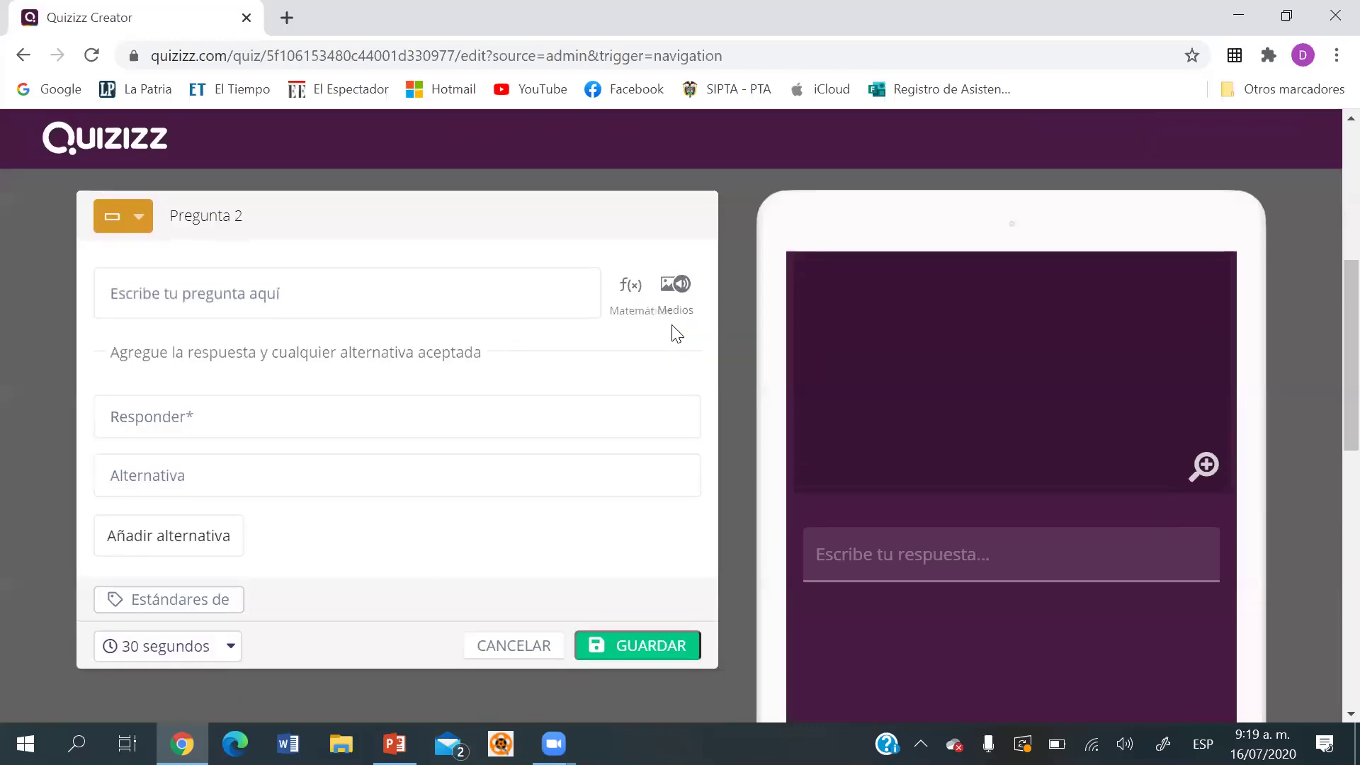
{"action": "left_click", "coordinate": [464, 300]}
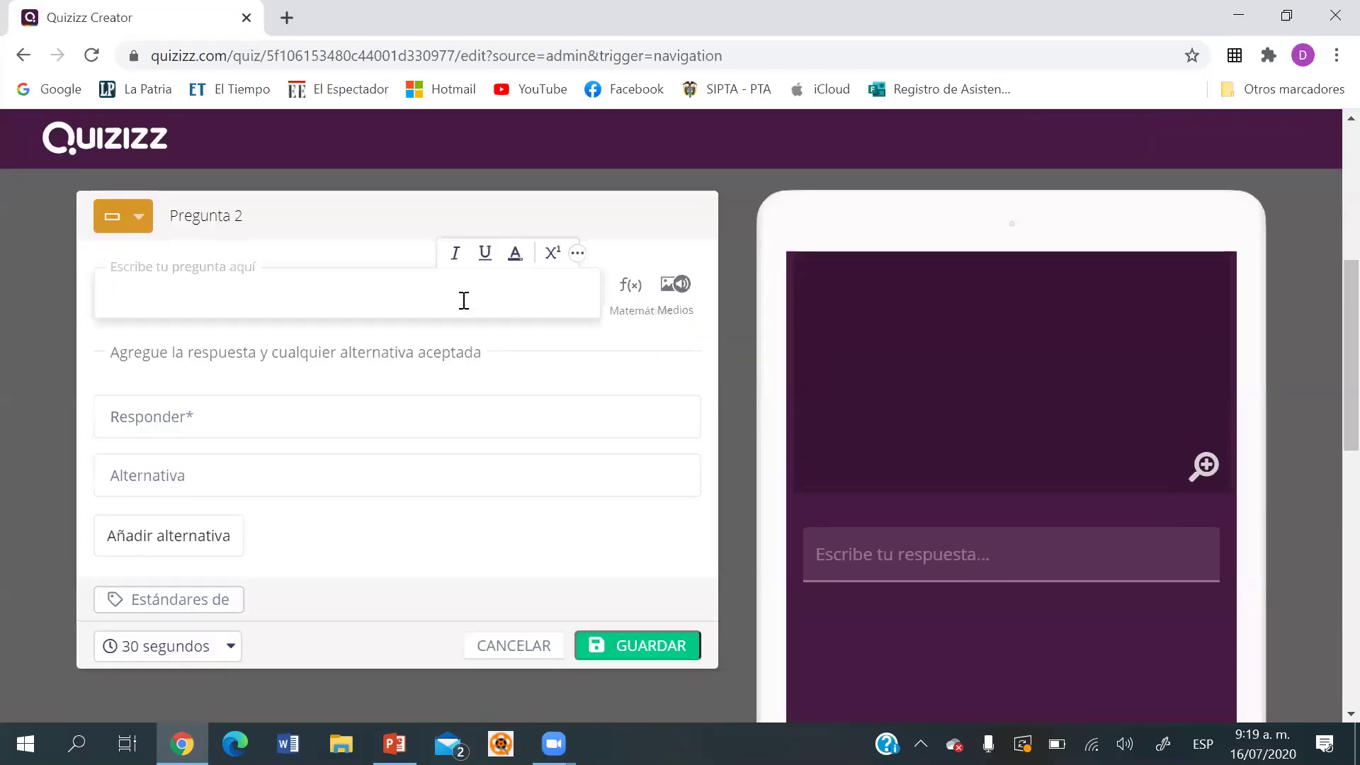
{"action": "type", "text": "Que dia "}
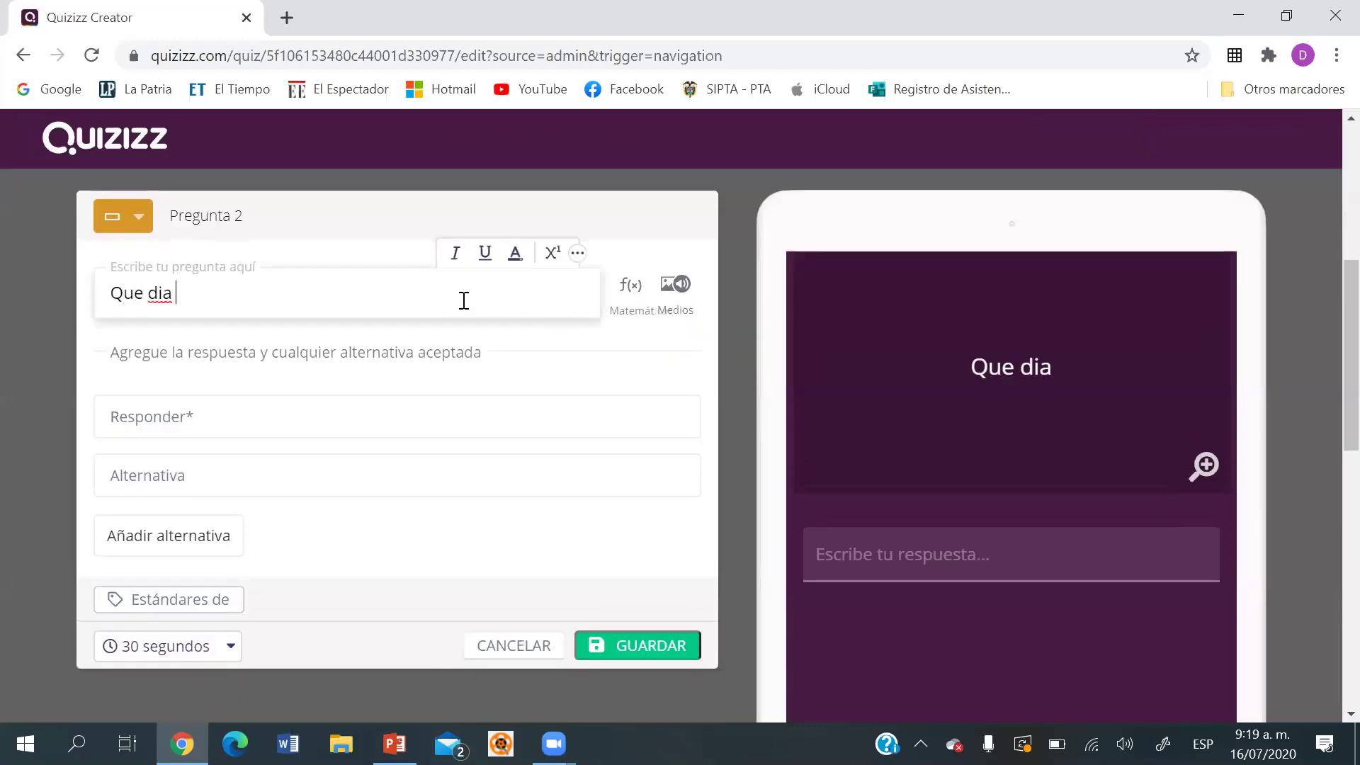
{"action": "type", "text": "de la semana es hoy"}
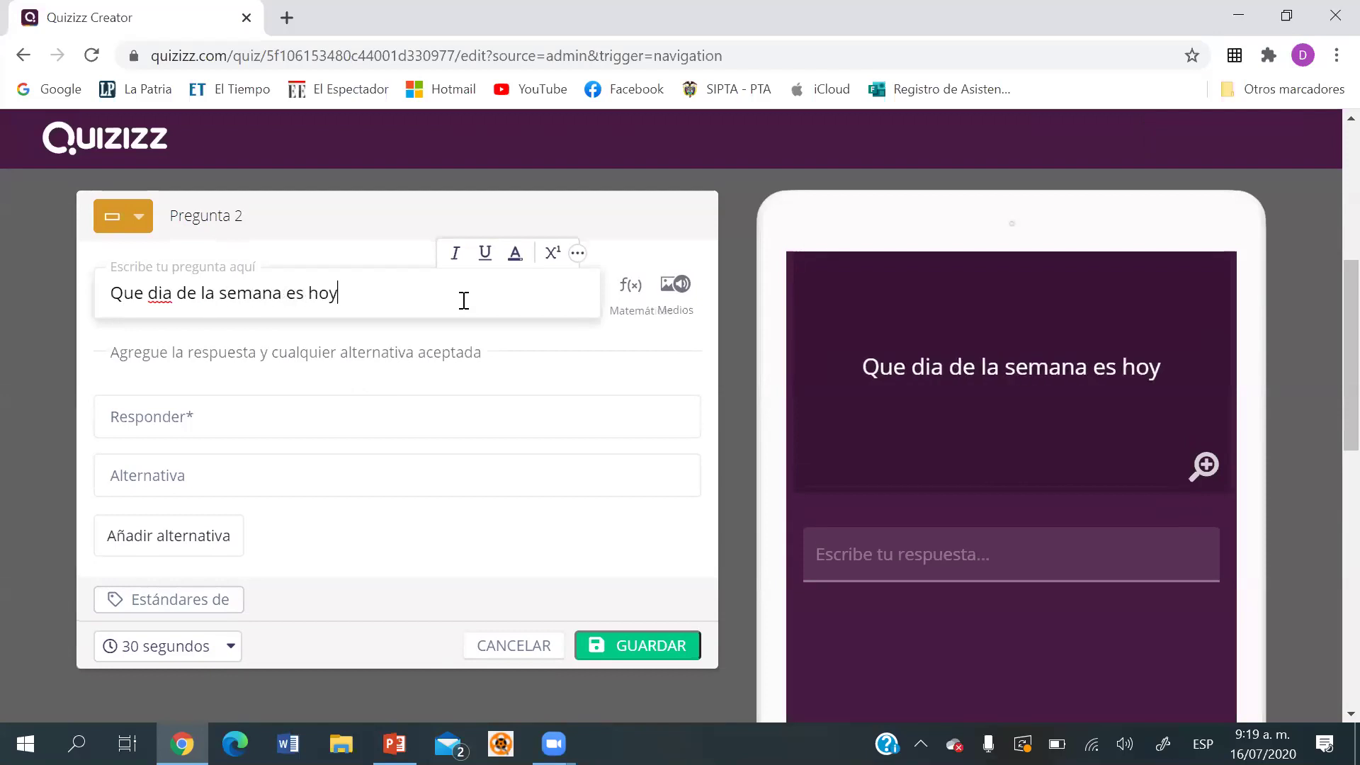
{"action": "type", "text": "?"}
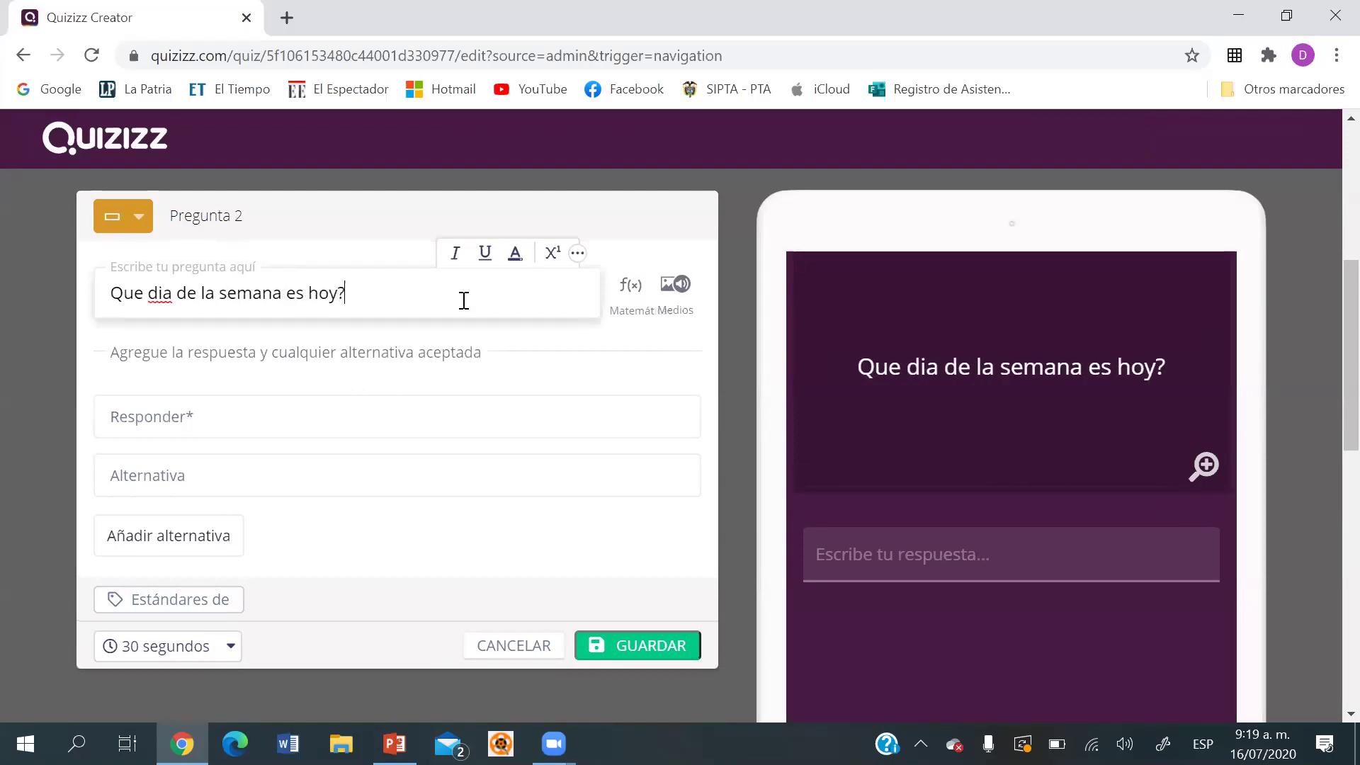
{"action": "right_click", "coordinate": [165, 298]}
{"action": "left_click", "coordinate": [194, 306]}
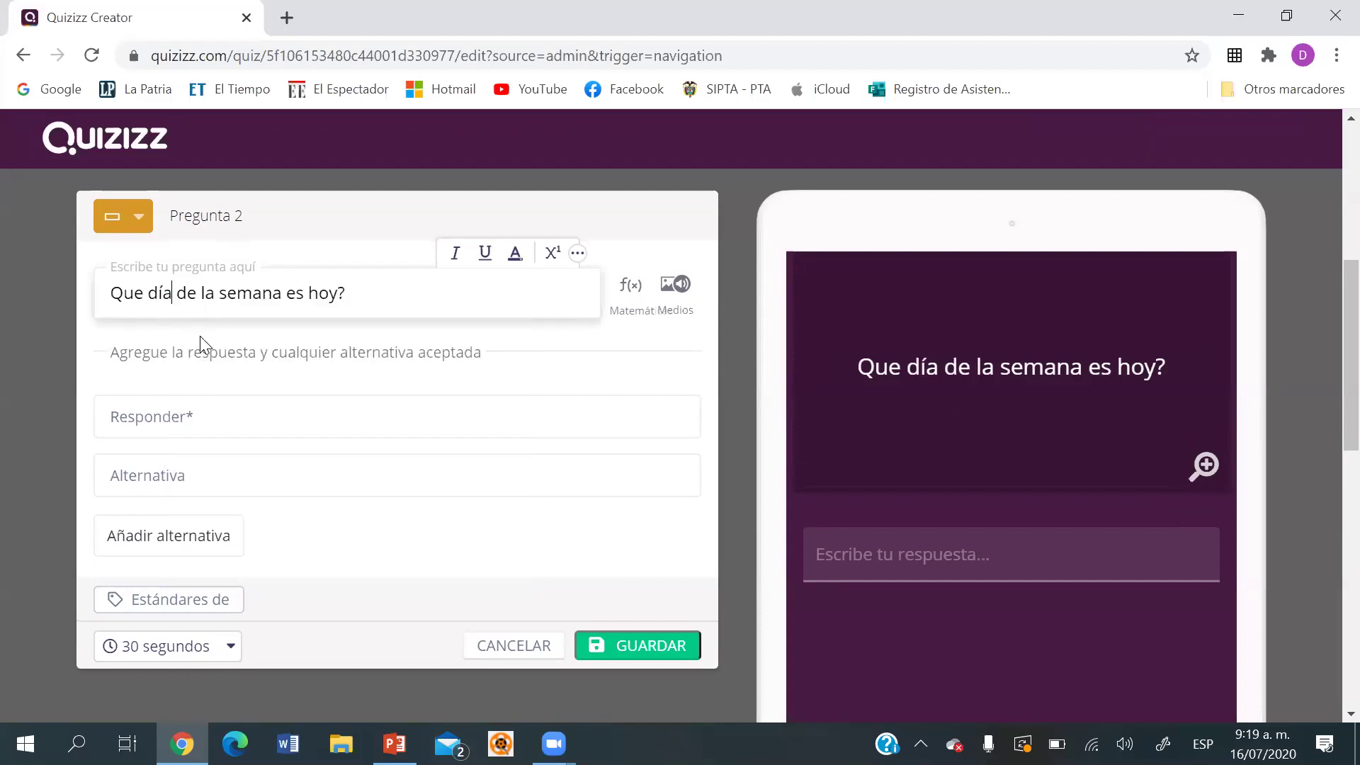
Enter "Jueves" as the answer and "Miercoles" as the accepted alternative, and save question 2.
{"action": "left_click", "coordinate": [227, 415]}
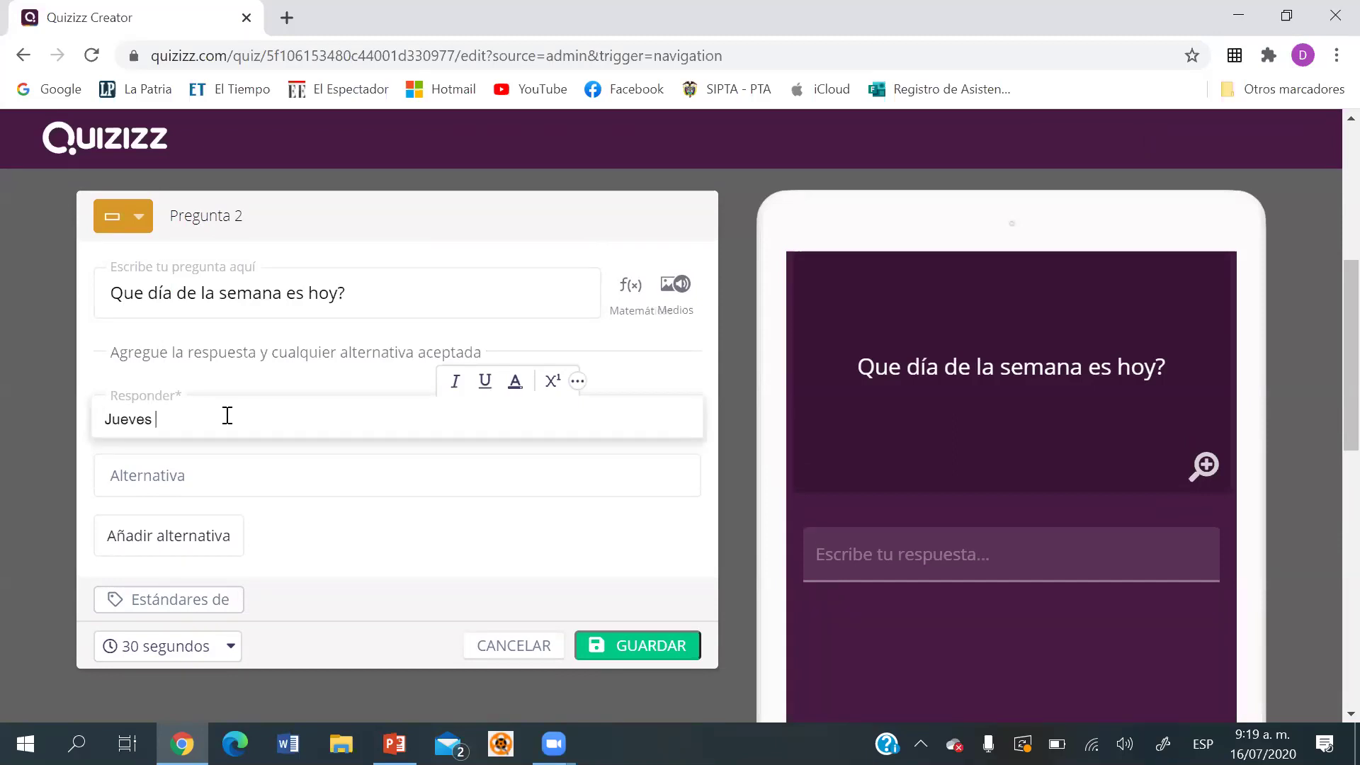
{"action": "left_click", "coordinate": [701, 561]}
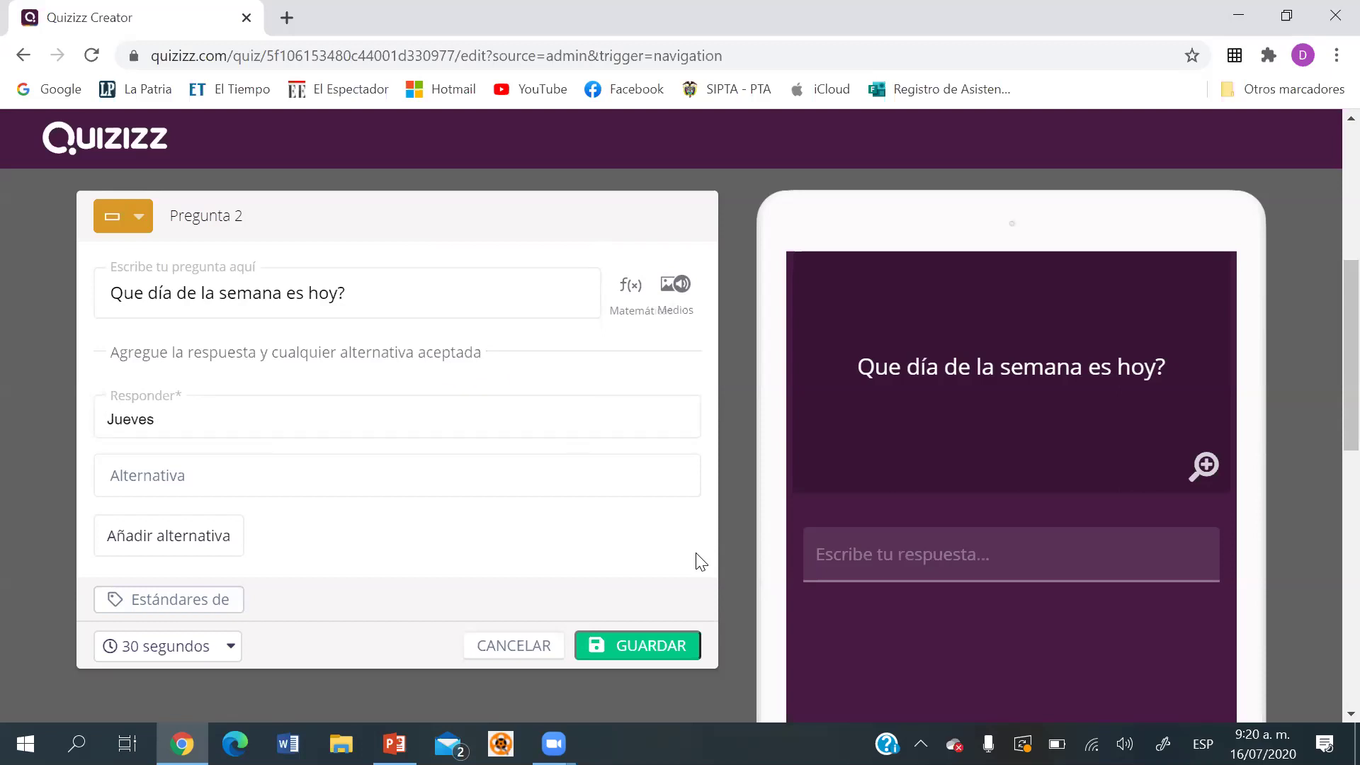
{"action": "left_click", "coordinate": [386, 475]}
{"action": "type", "text": "Miercoles"}
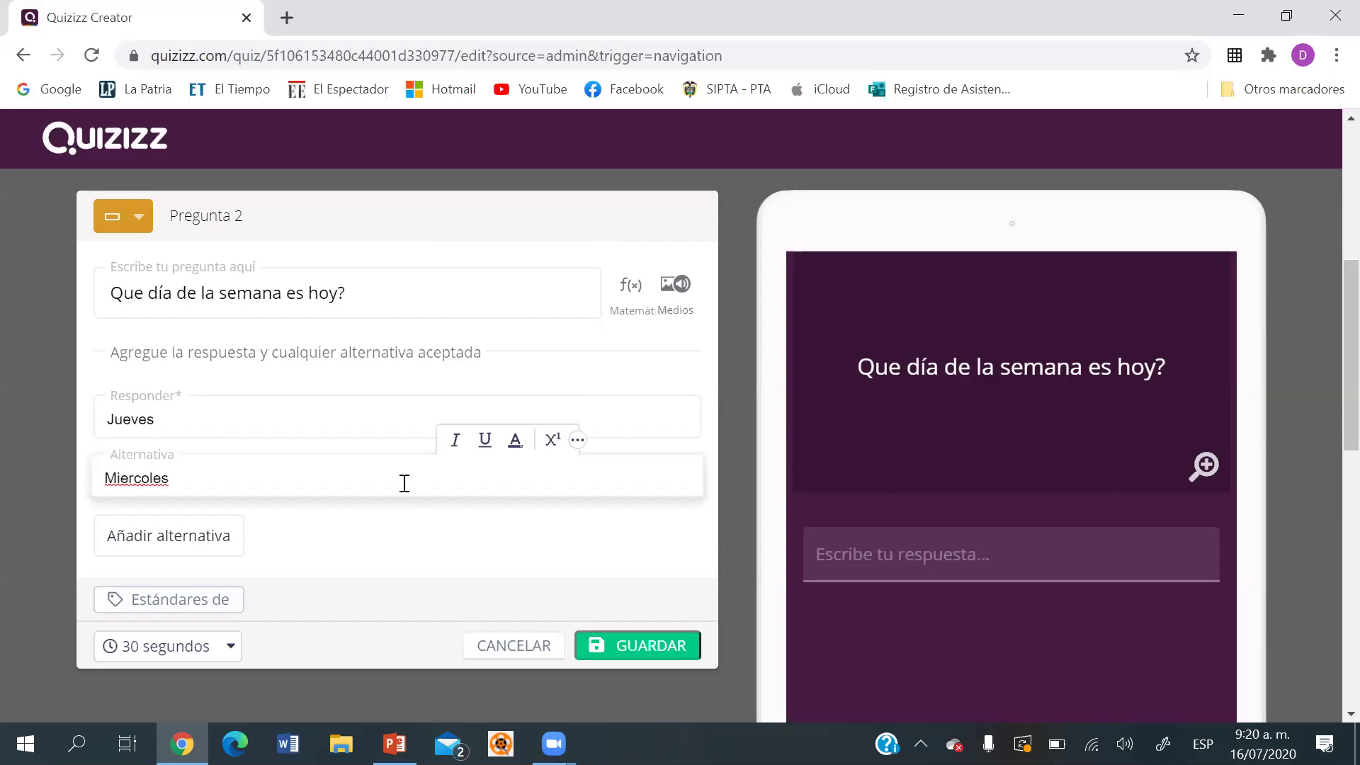
{"action": "left_click", "coordinate": [709, 559]}
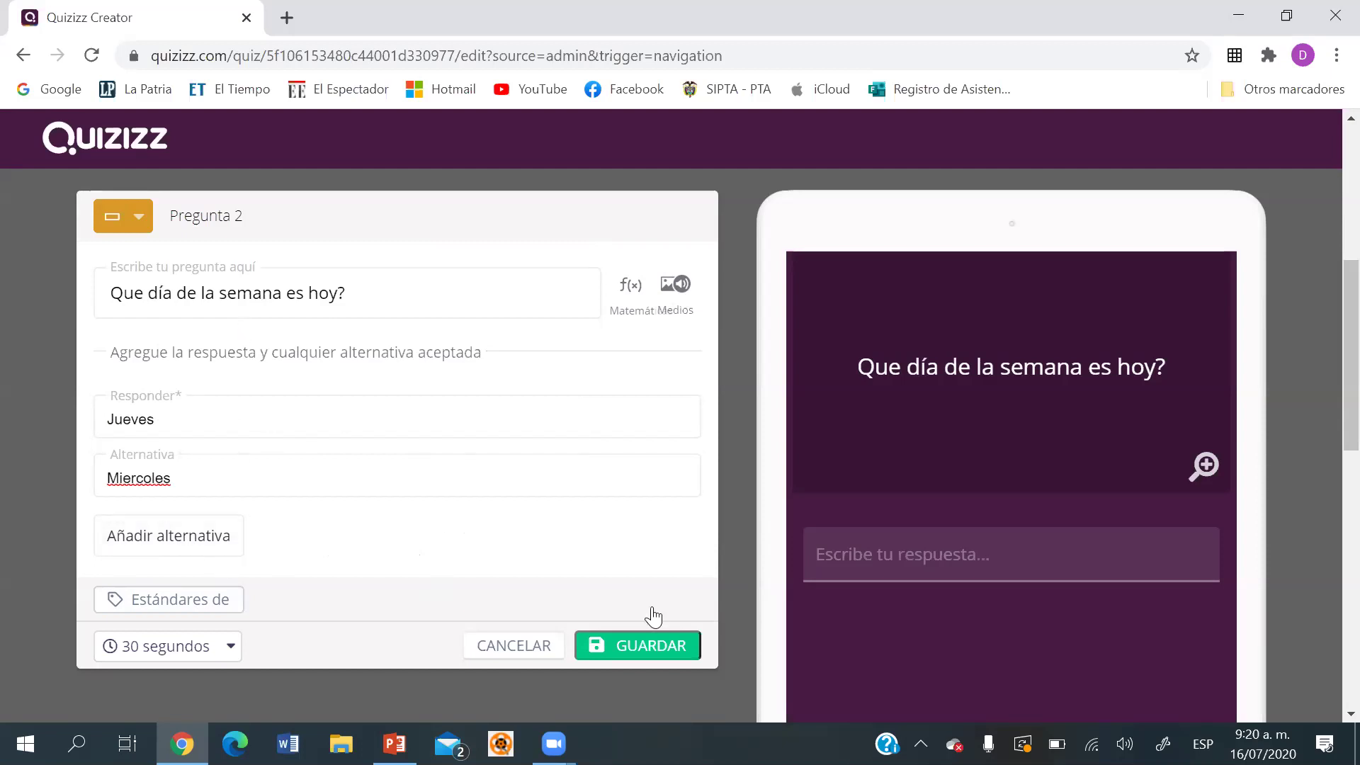
{"action": "left_click", "coordinate": [657, 646]}
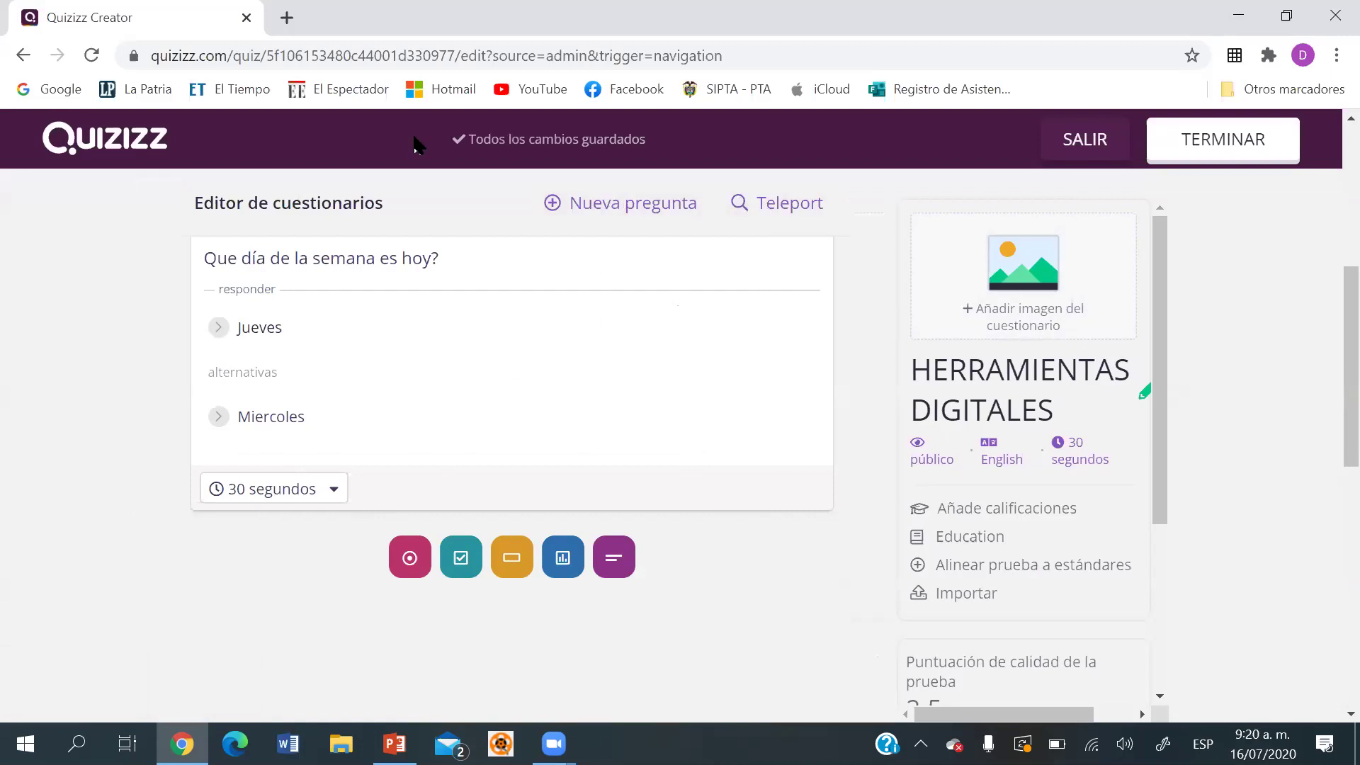
Finish the quiz, set its grade range from 1st to 1st, save the quiz information and review the preview of both questions.
{"action": "left_click", "coordinate": [1254, 130]}
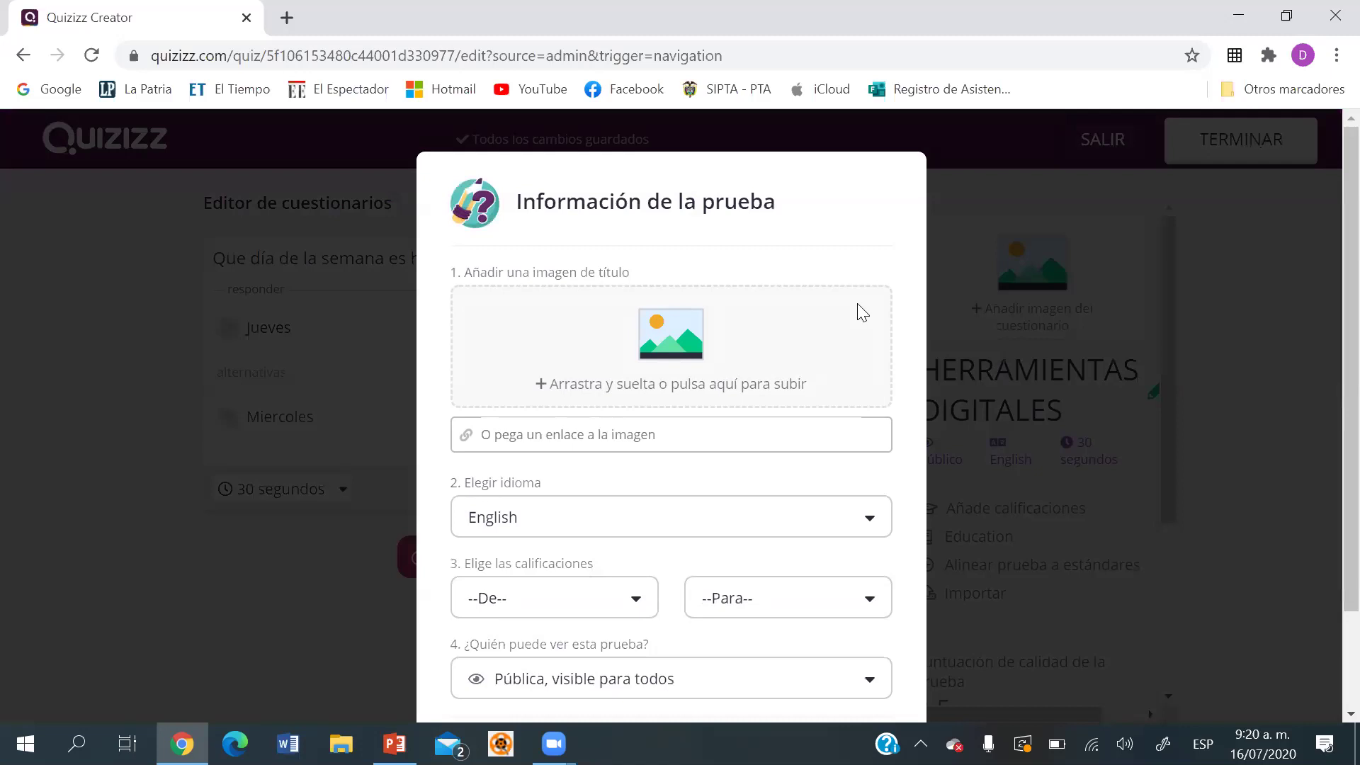
{"action": "left_click", "coordinate": [574, 526]}
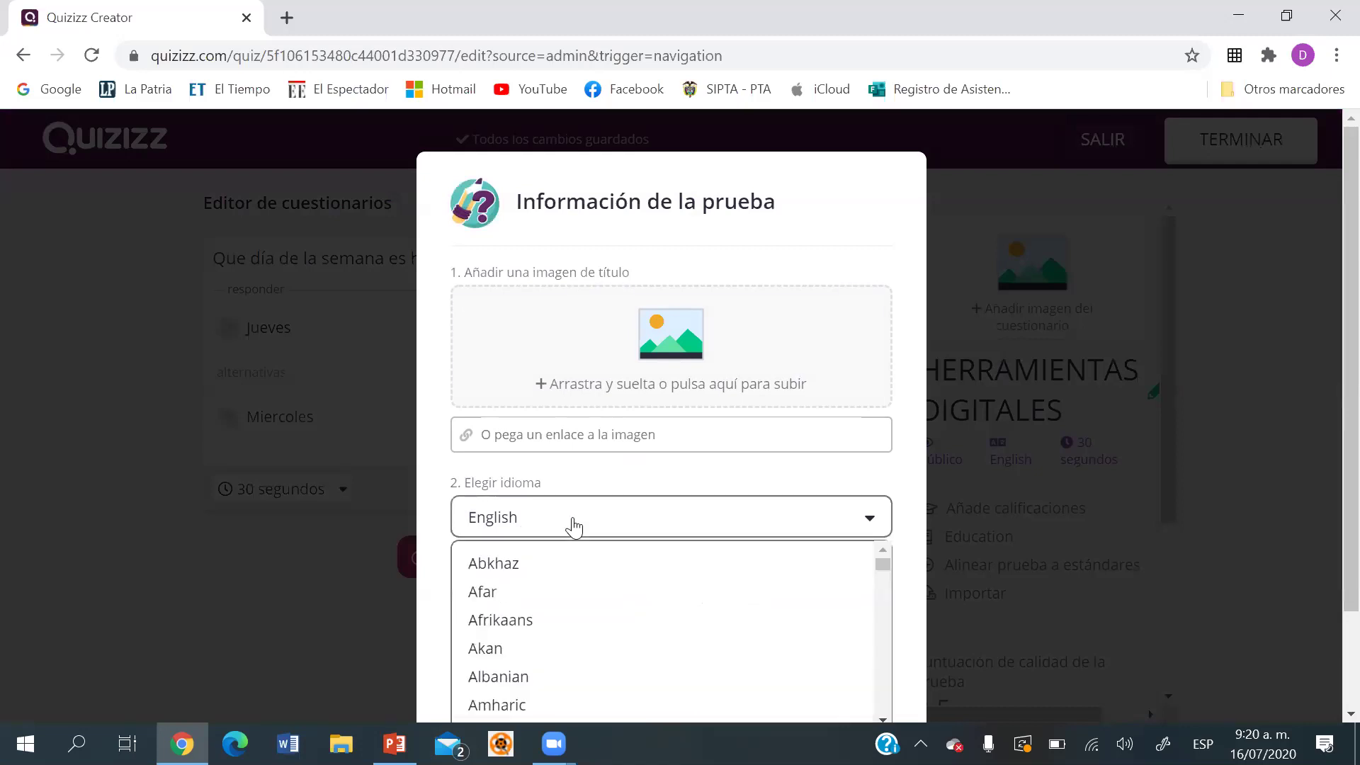
{"action": "left_click", "coordinate": [898, 536]}
{"action": "left_click", "coordinate": [590, 602]}
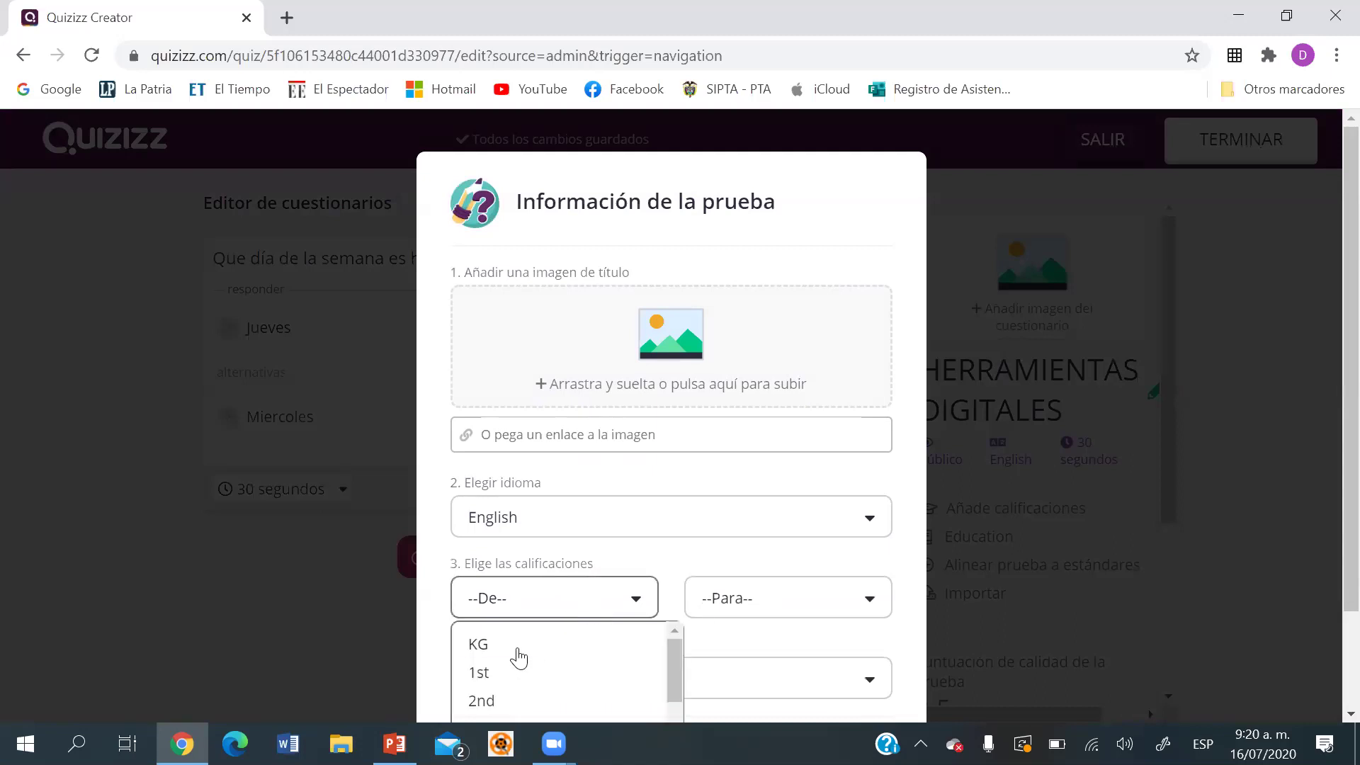
{"action": "left_click", "coordinate": [759, 596]}
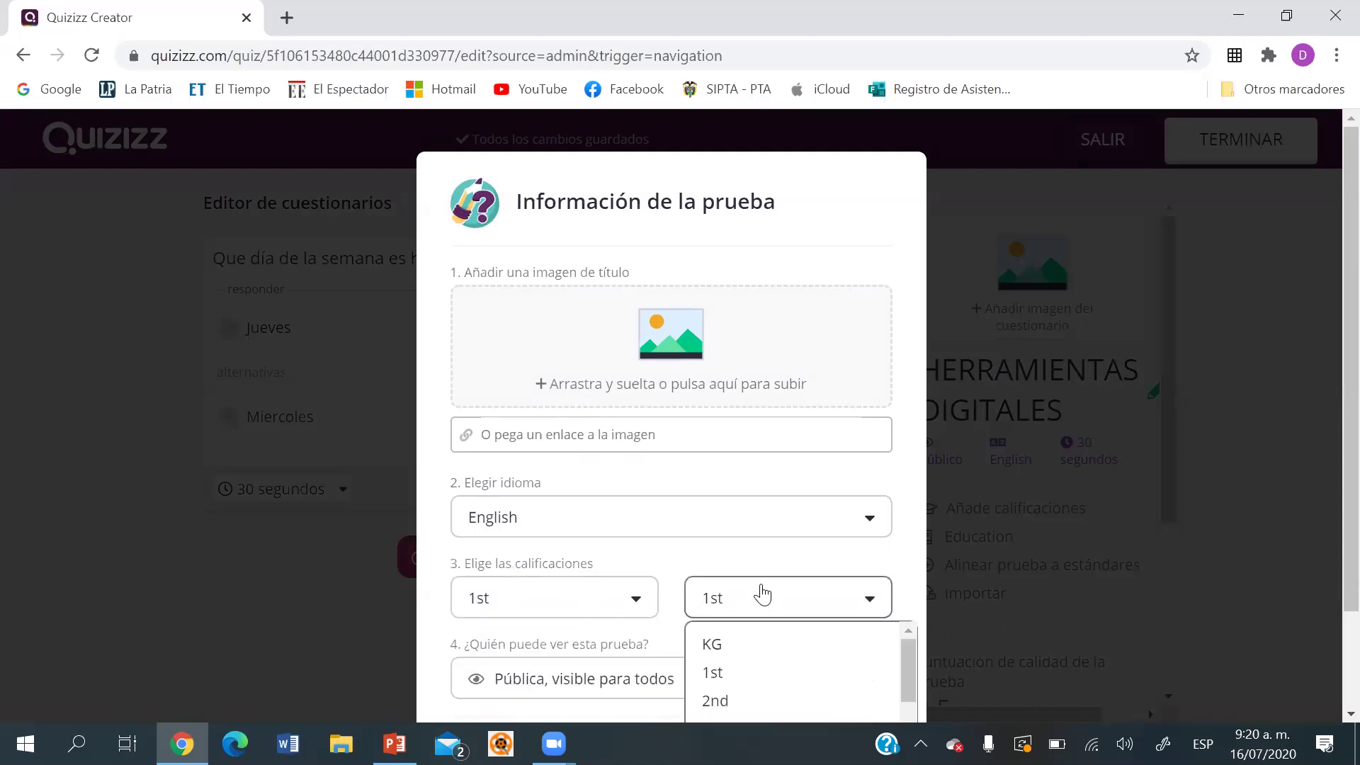
{"action": "left_click", "coordinate": [937, 532]}
{"action": "scroll", "coordinate": [1325, 372], "scroll_direction": "down", "scroll_amount": 3}
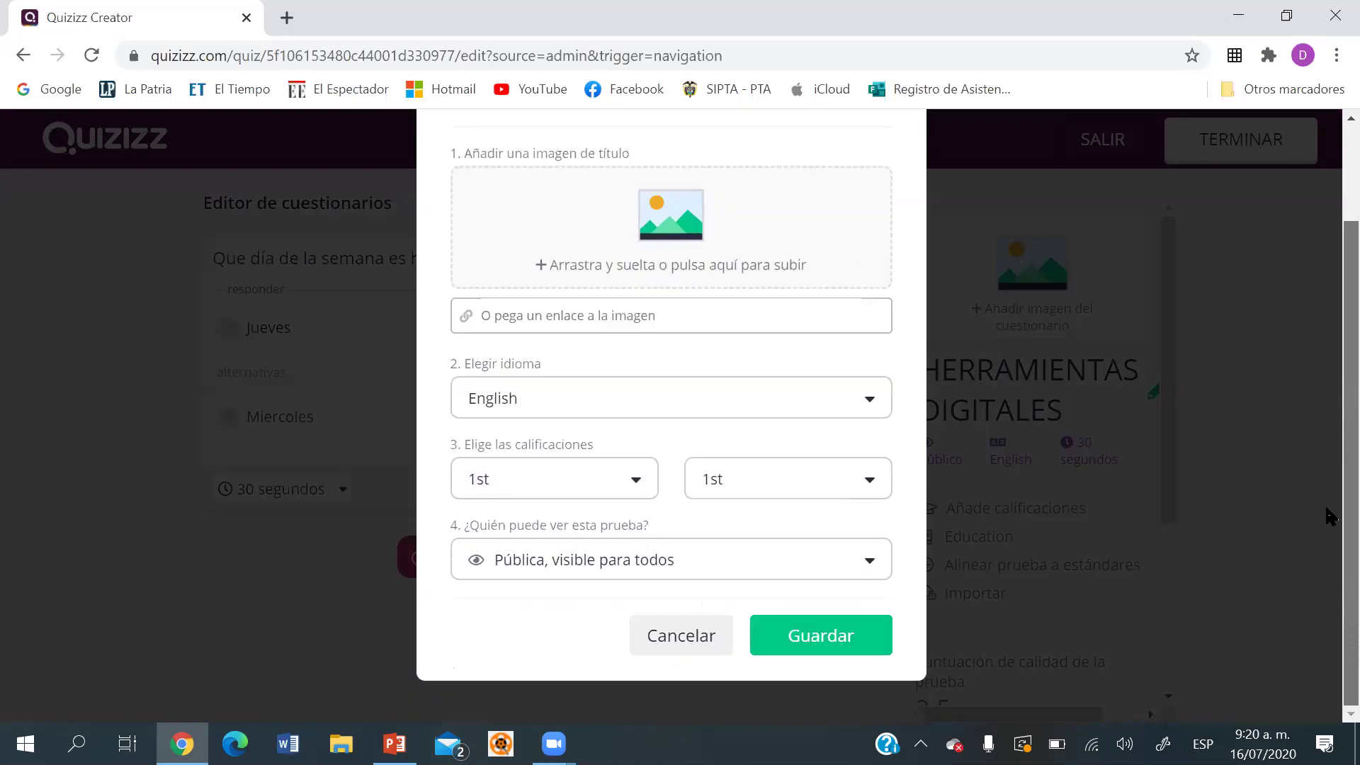
{"action": "left_click", "coordinate": [633, 575]}
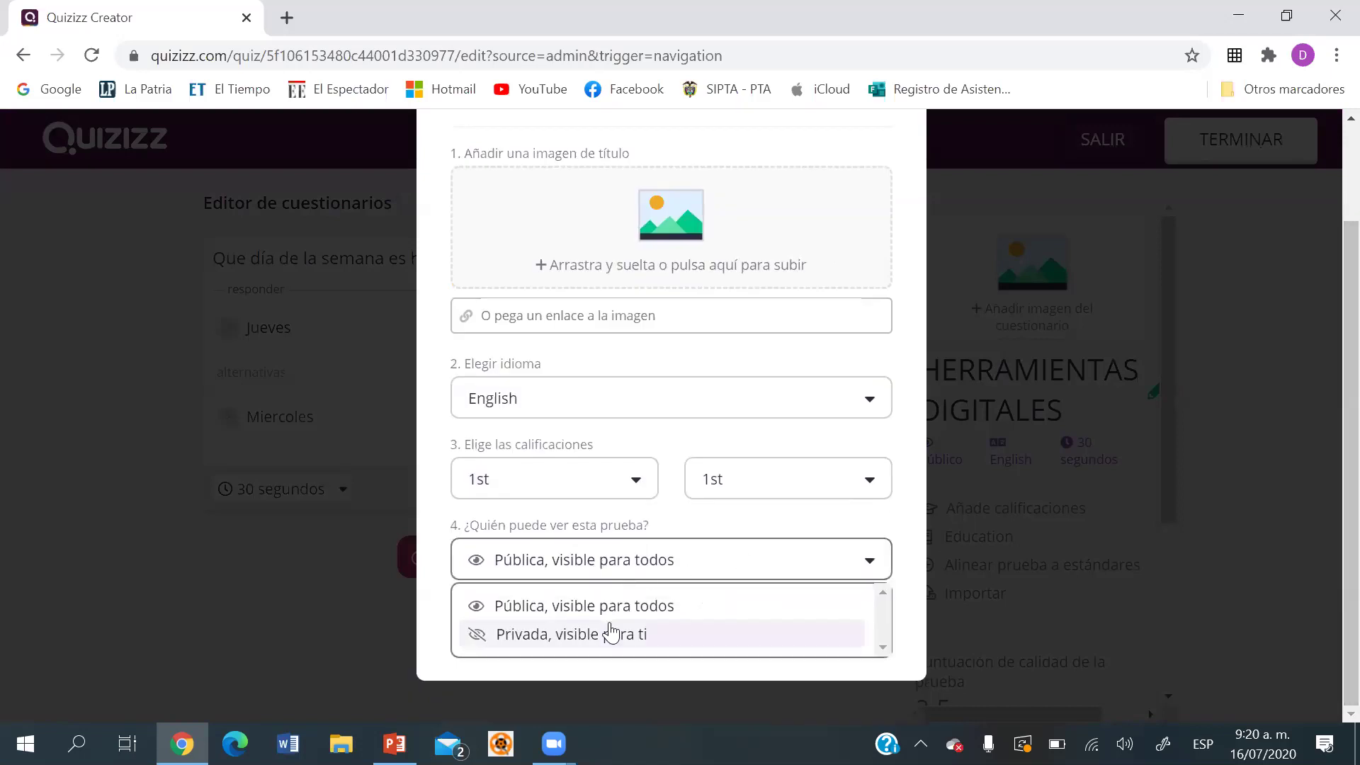
{"action": "left_click", "coordinate": [835, 636]}
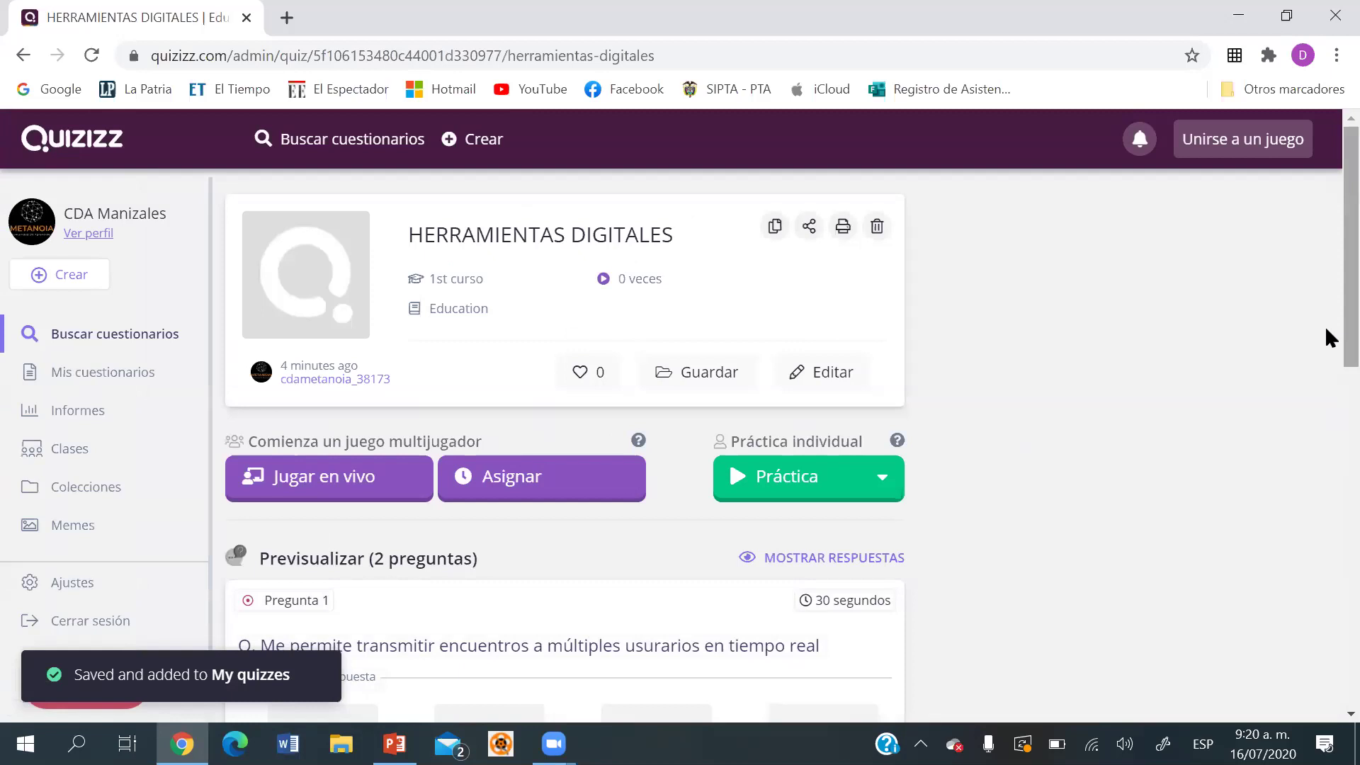
{"action": "scroll", "coordinate": [1326, 461], "scroll_direction": "down", "scroll_amount": 6}
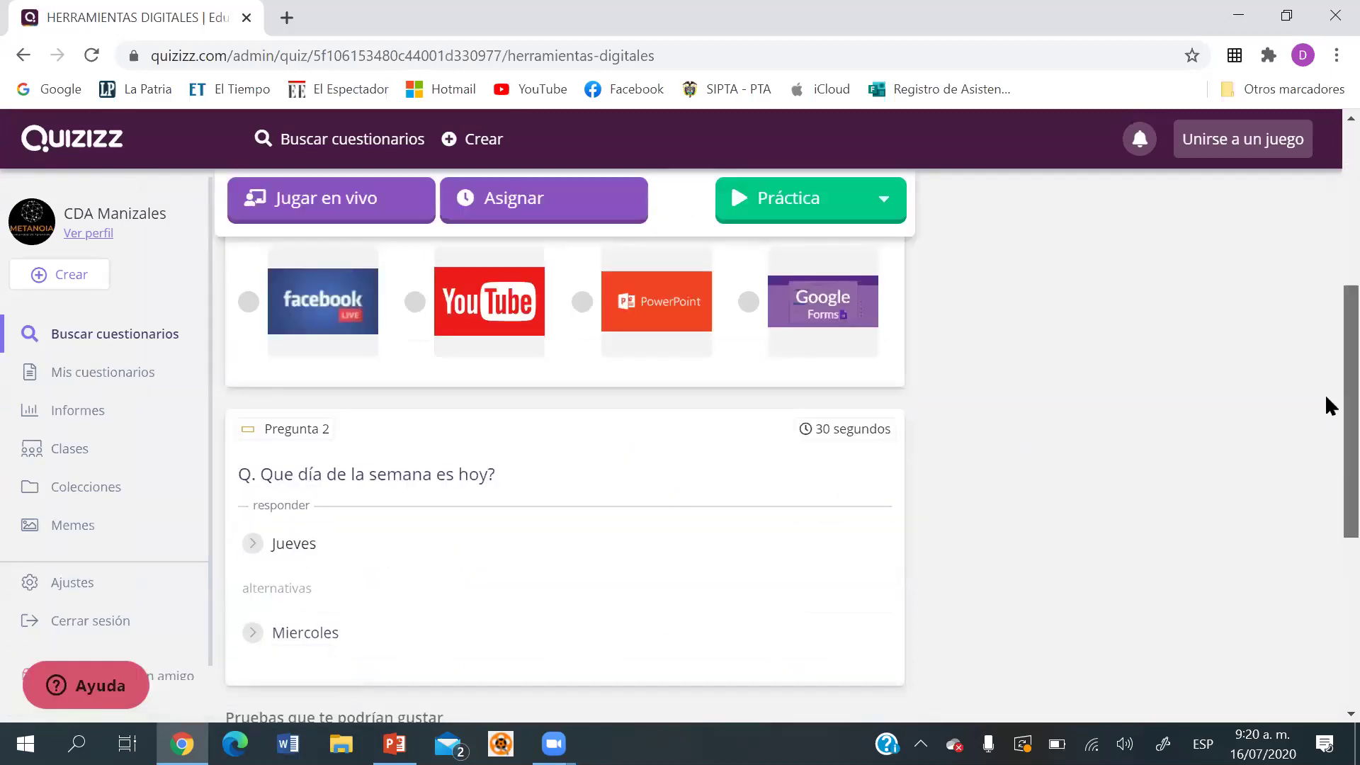
{"action": "scroll", "coordinate": [1325, 393], "scroll_direction": "up", "scroll_amount": 6}
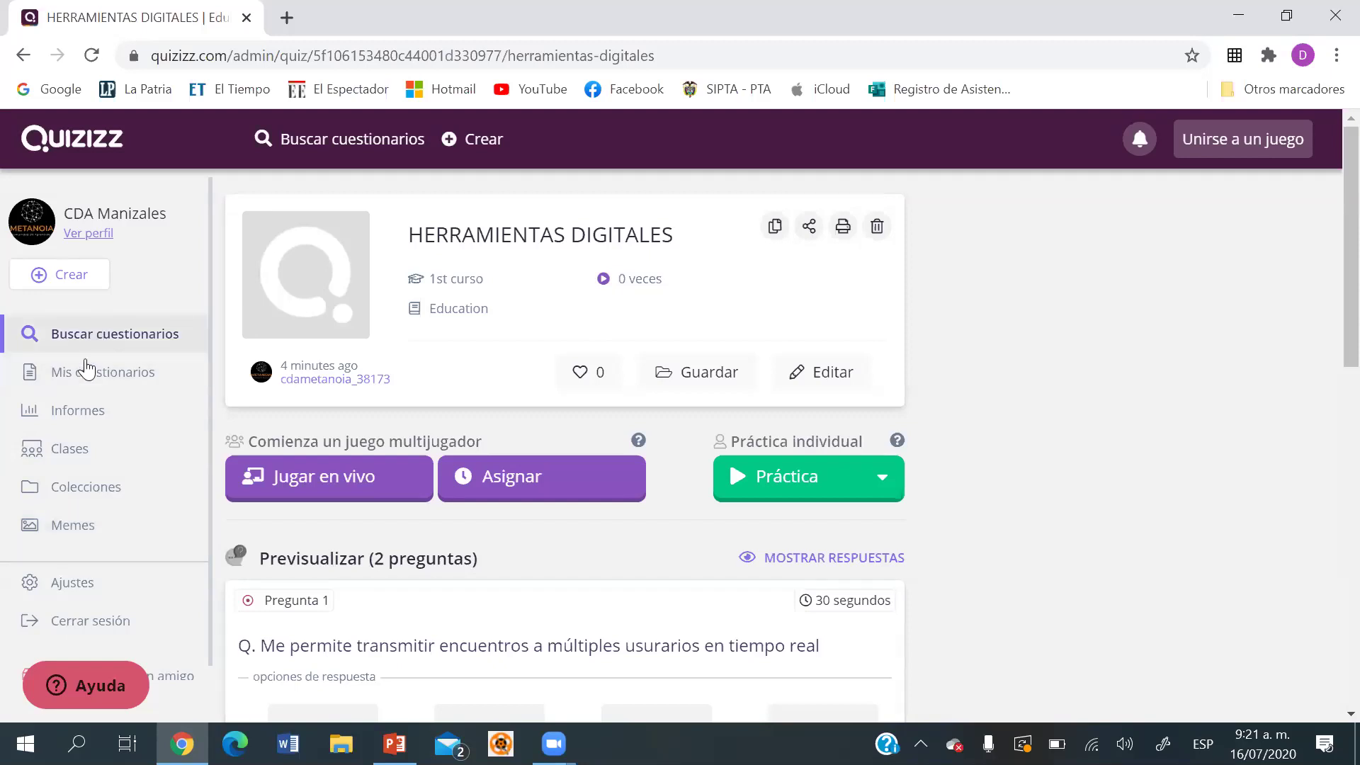
Open the reports list and look through the completed live games with their player counts and accuracy.
{"action": "left_click", "coordinate": [92, 425]}
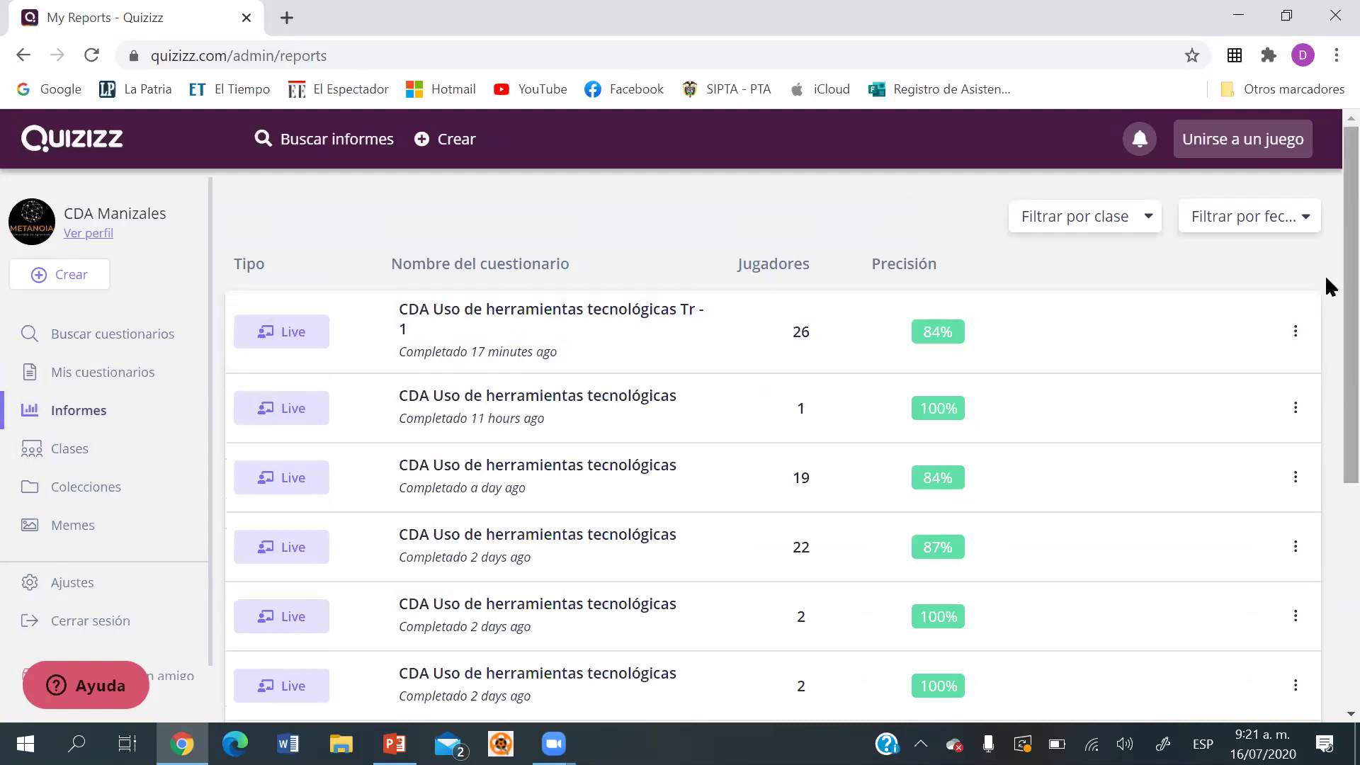
{"action": "scroll", "coordinate": [1329, 287], "scroll_direction": "down", "scroll_amount": 5}
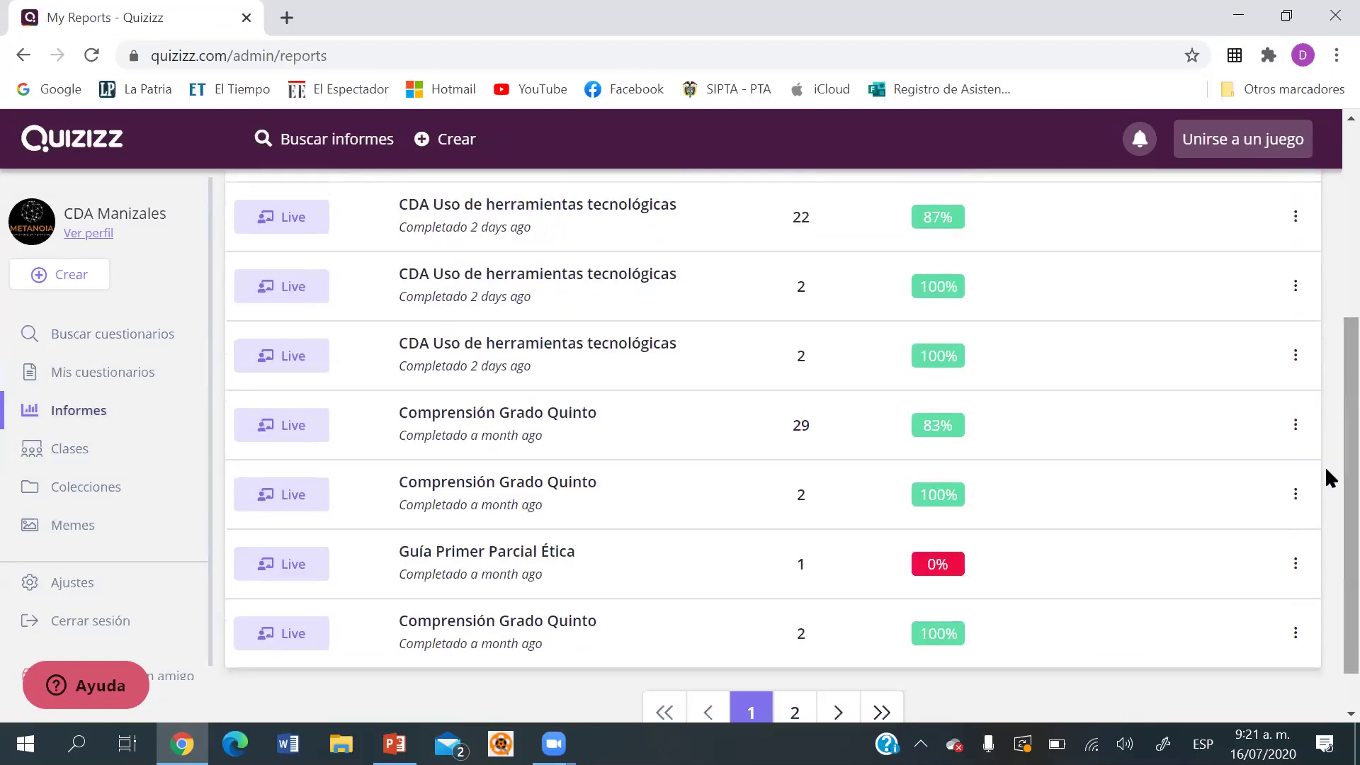
{"action": "scroll", "coordinate": [1324, 542], "scroll_direction": "up", "scroll_amount": 2}
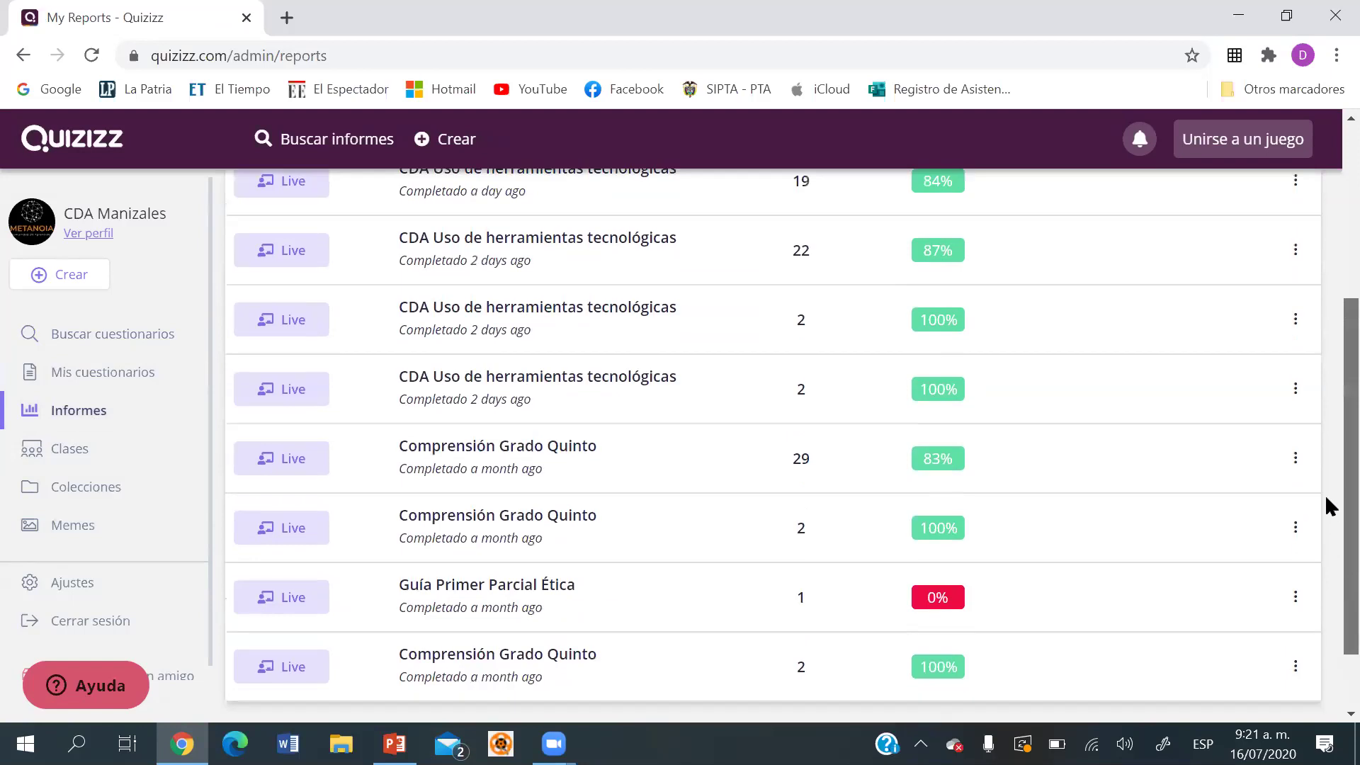
{"action": "scroll", "coordinate": [1325, 575], "scroll_direction": "down", "scroll_amount": 2}
{"action": "scroll", "coordinate": [1326, 566], "scroll_direction": "up", "scroll_amount": 1}
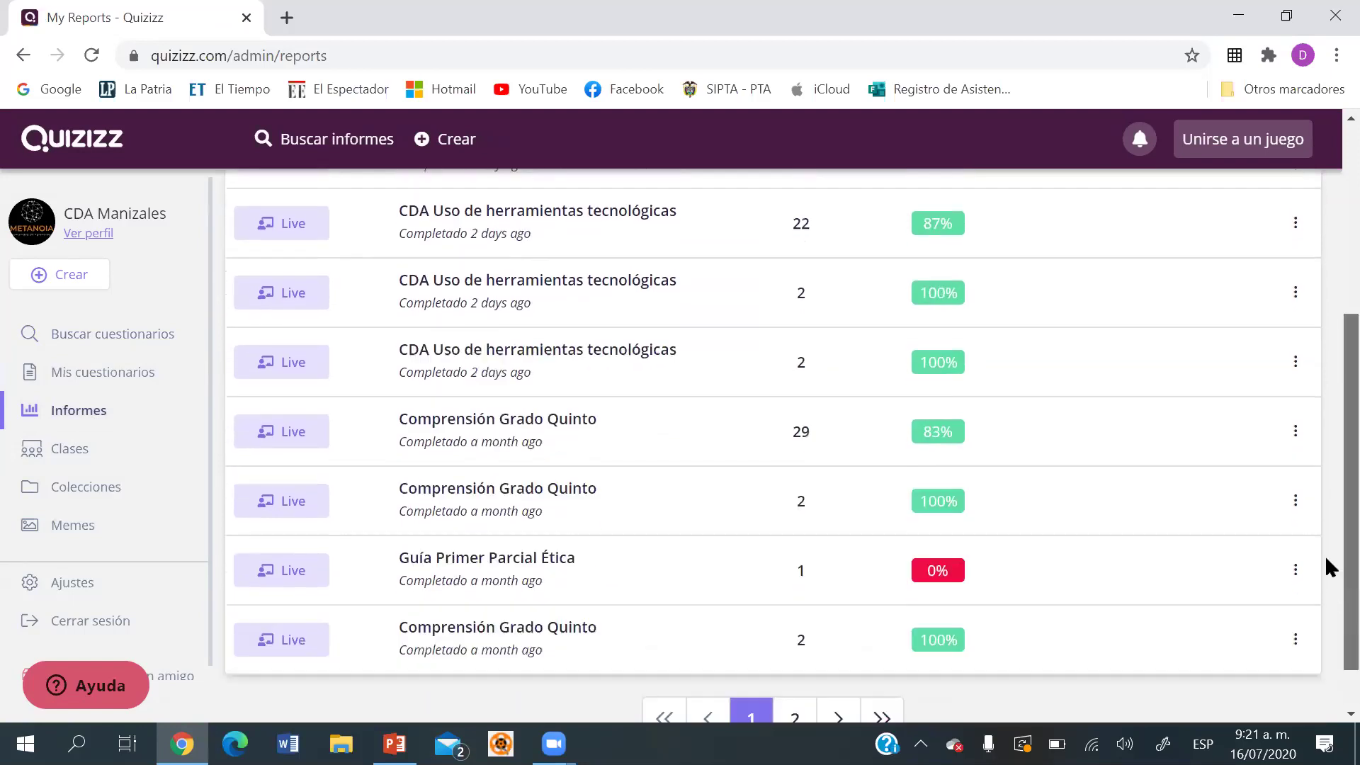
{"action": "scroll", "coordinate": [1325, 557], "scroll_direction": "up", "scroll_amount": 5}
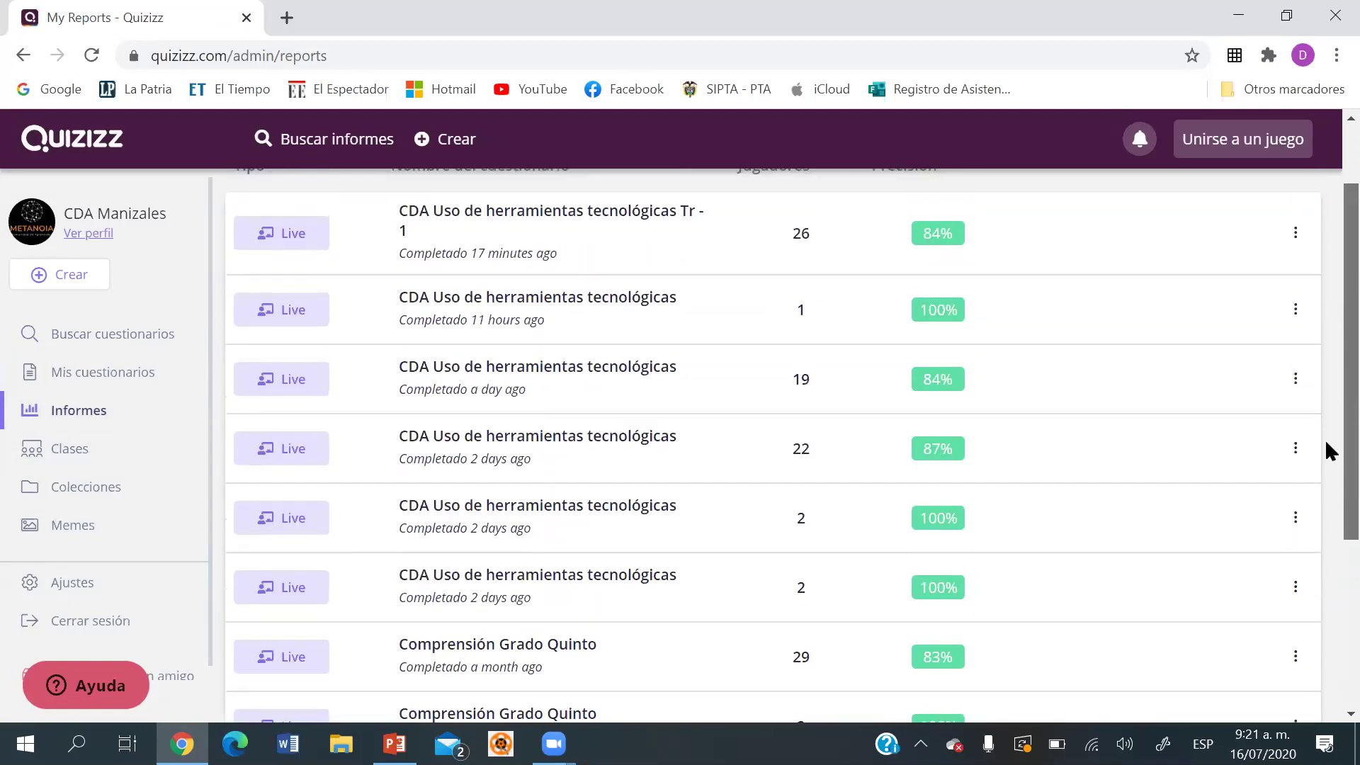
{"action": "scroll", "coordinate": [1324, 425], "scroll_direction": "down", "scroll_amount": 3}
{"action": "scroll", "coordinate": [1327, 522], "scroll_direction": "up", "scroll_amount": 3}
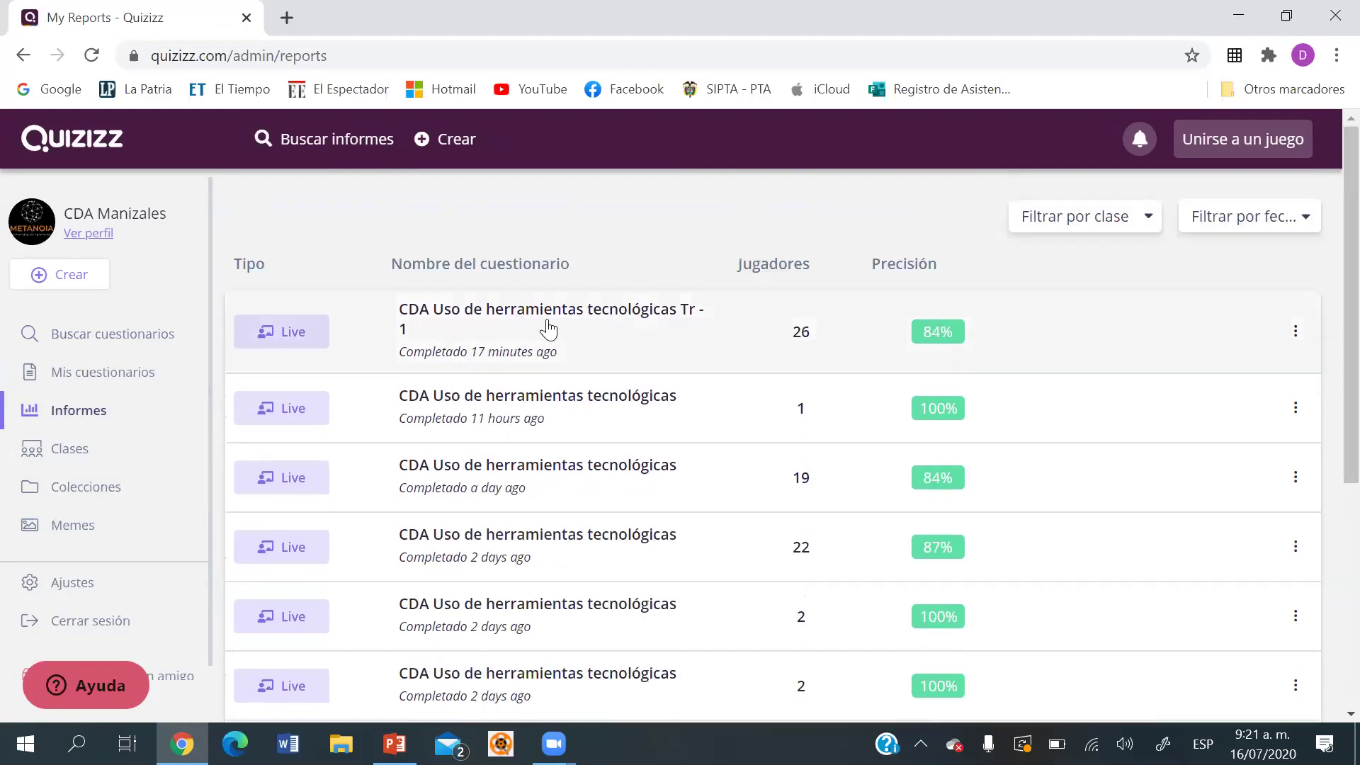
Open the newest live report, "CDA Uso de herramientas tecnológicas Tr - 1", and review every player's accuracy and score.
{"action": "left_click", "coordinate": [452, 330]}
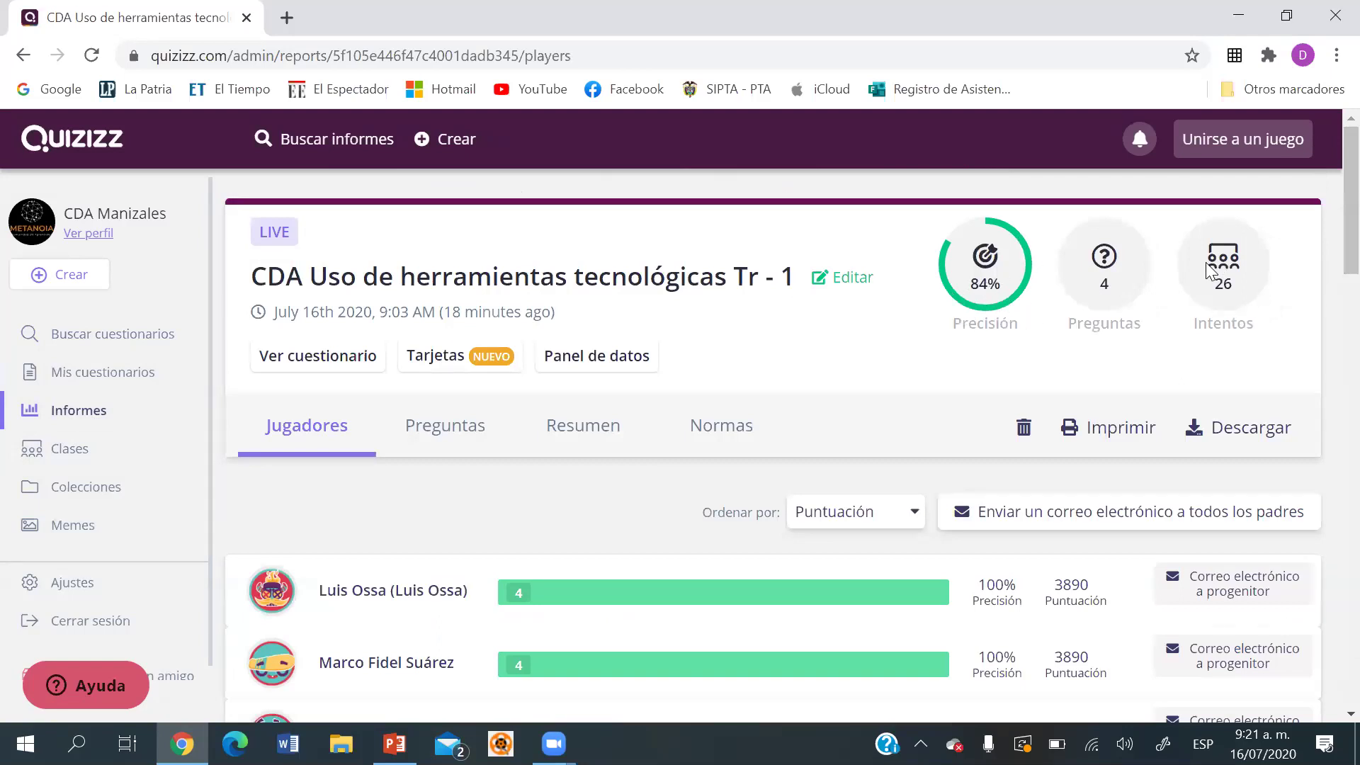
{"action": "scroll", "coordinate": [1329, 241], "scroll_direction": "down", "scroll_amount": 2}
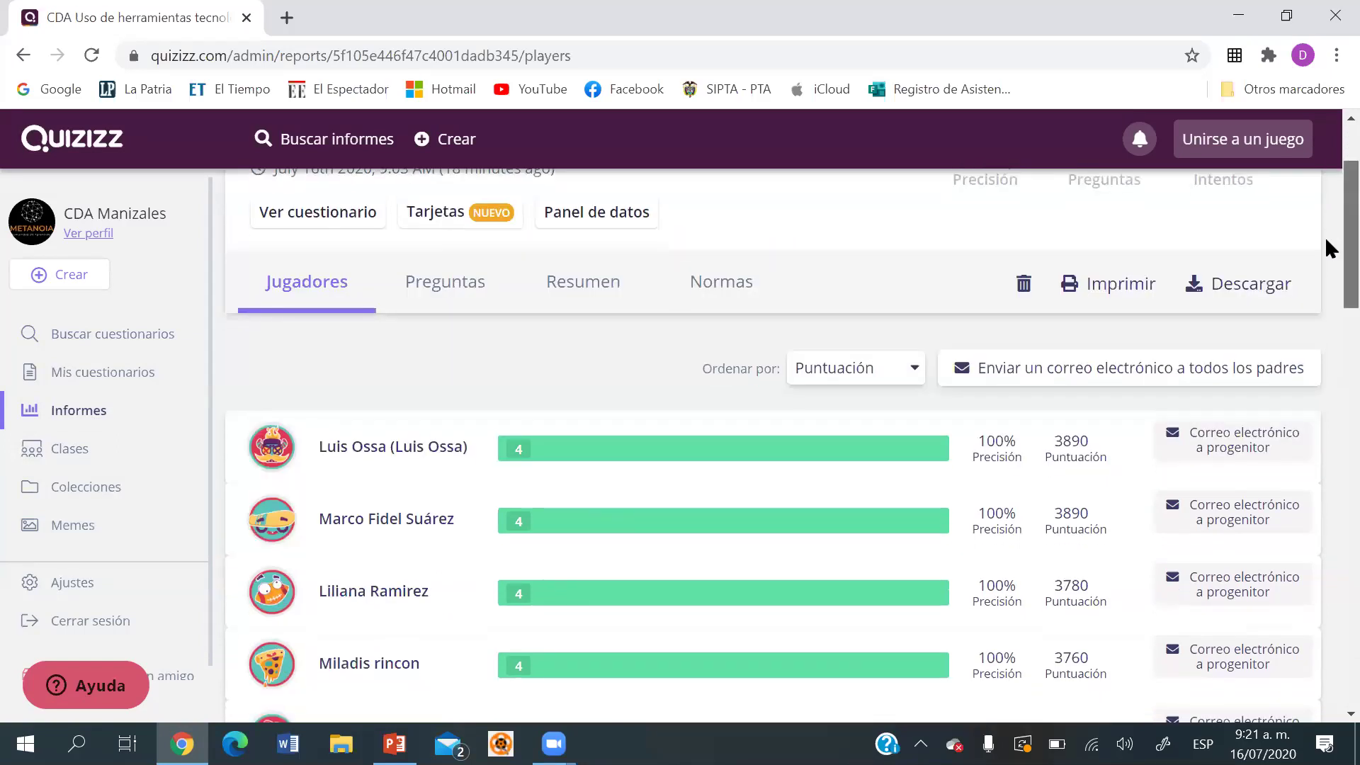
{"action": "scroll", "coordinate": [1326, 241], "scroll_direction": "down", "scroll_amount": 2}
{"action": "scroll", "coordinate": [1325, 283], "scroll_direction": "down", "scroll_amount": 6}
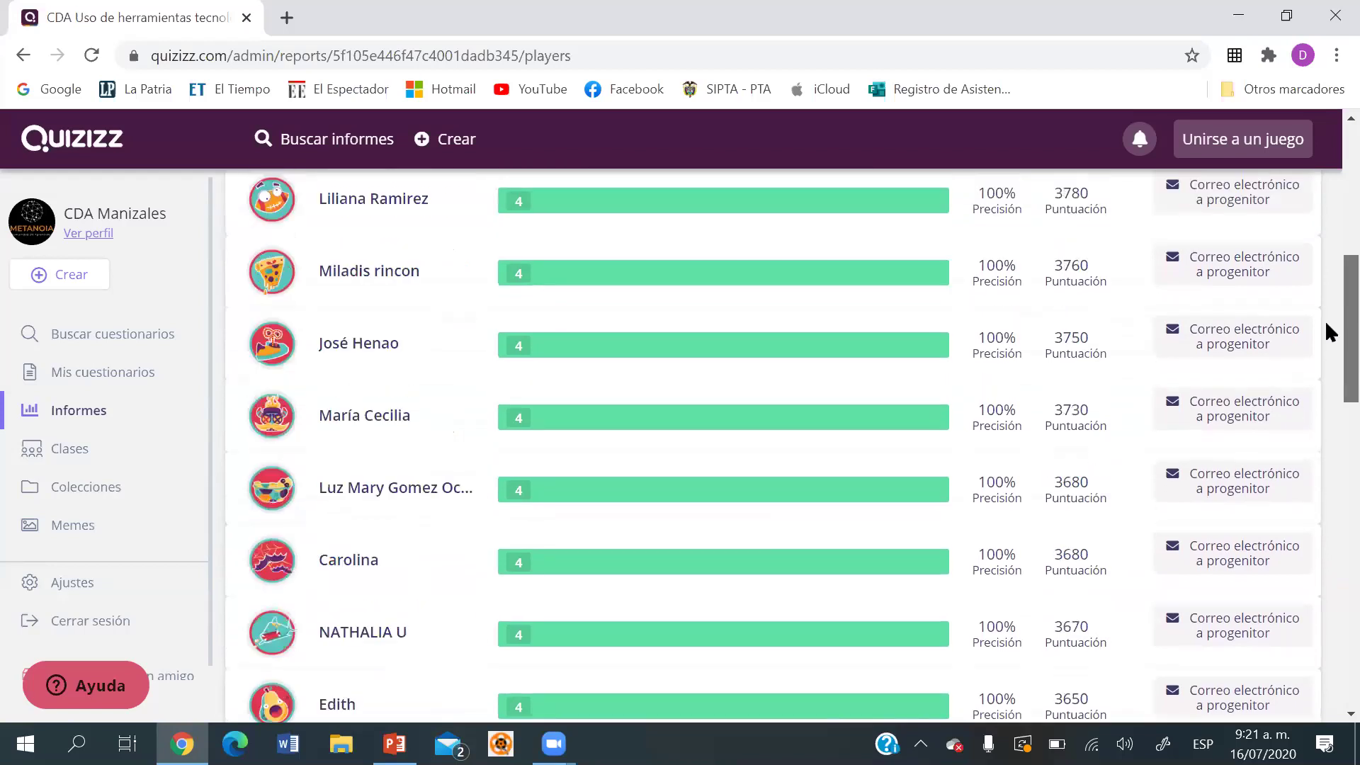
{"action": "left_click_drag", "start_coordinate": [1326, 378], "coordinate": [1325, 647]}
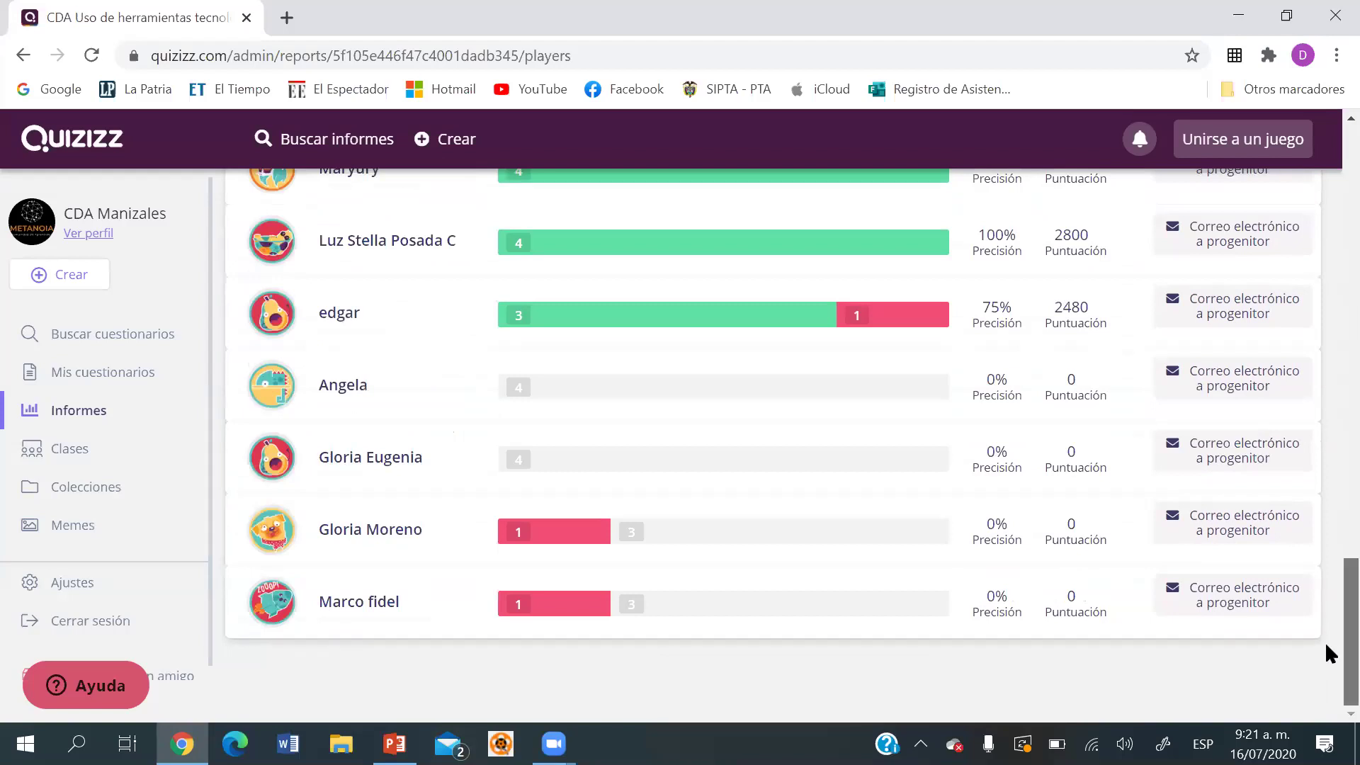
{"action": "left_click_drag", "start_coordinate": [1324, 642], "coordinate": [1325, 180]}
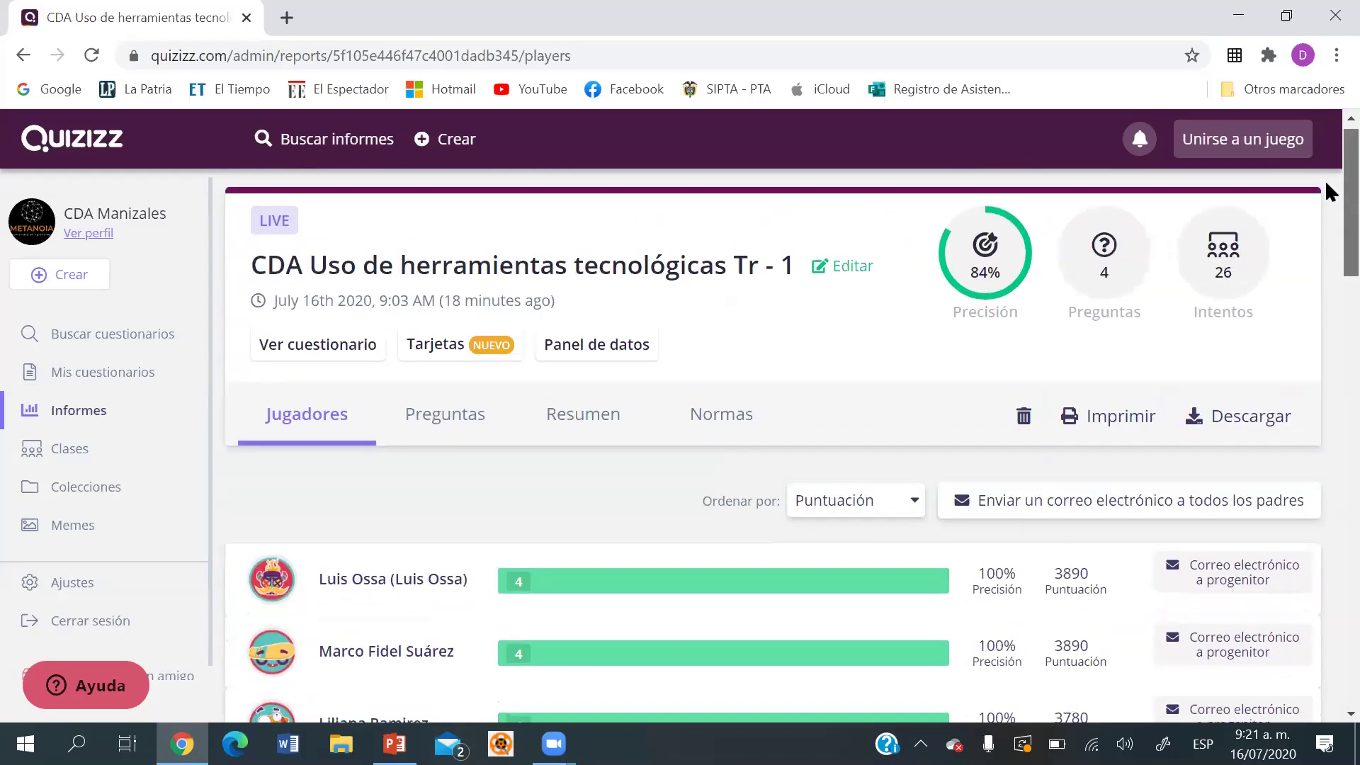
Download the report as a spreadsheet and open the file in Excel.
{"action": "left_click", "coordinate": [1236, 428]}
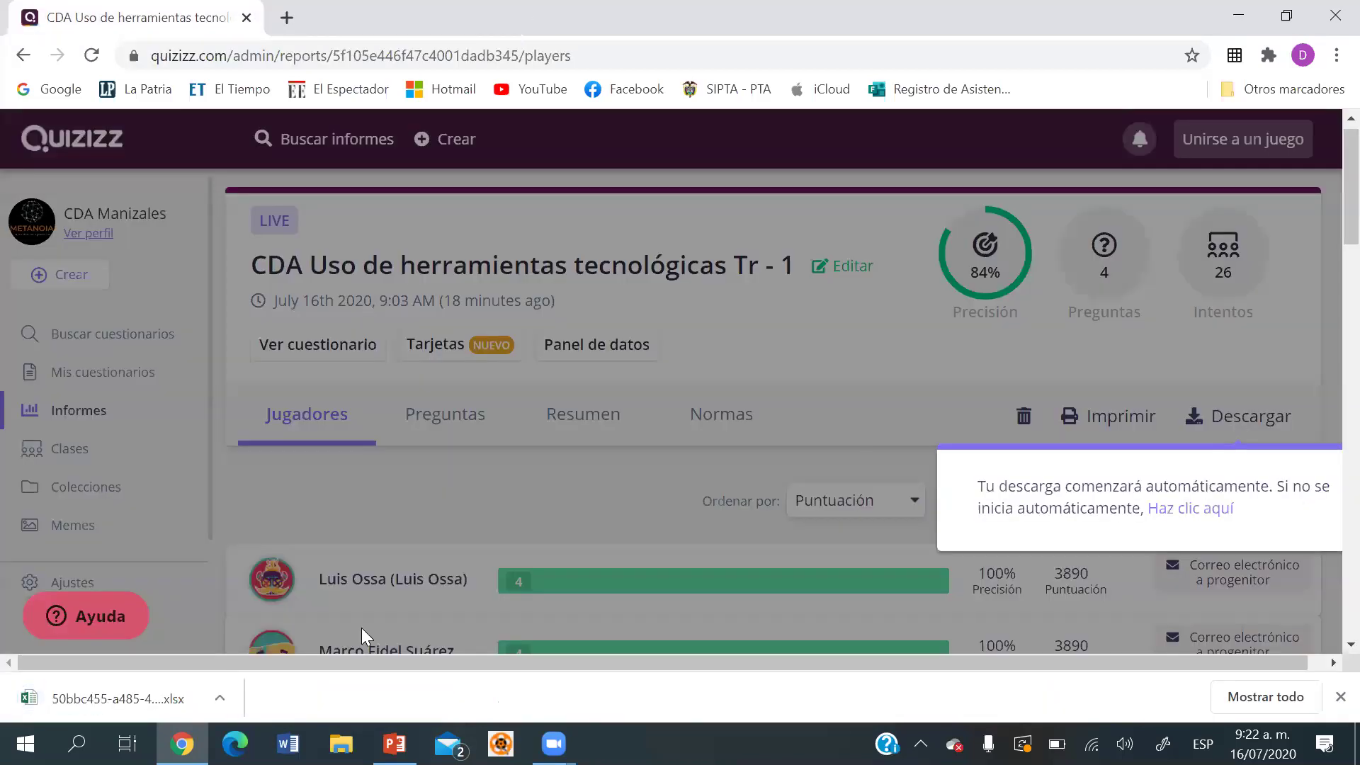
{"action": "left_click", "coordinate": [163, 697]}
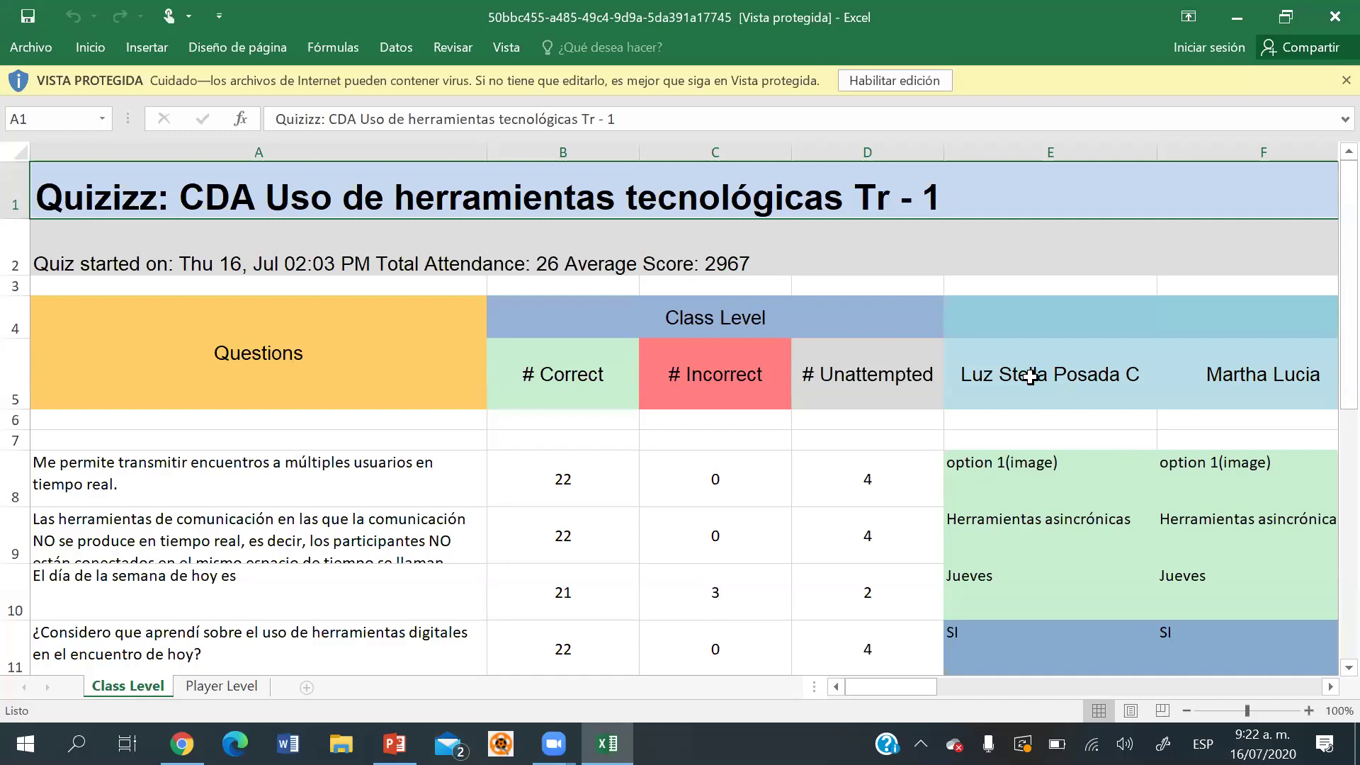
Examine the questions on the Class Level sheet along with their correct, incorrect and unattempted counts.
{"action": "left_click", "coordinate": [362, 474]}
{"action": "key", "text": "Down"}
{"action": "key", "text": "Down"}
{"action": "key", "text": "Down"}
{"action": "key", "text": "Down"}
{"action": "key", "text": "Down"}
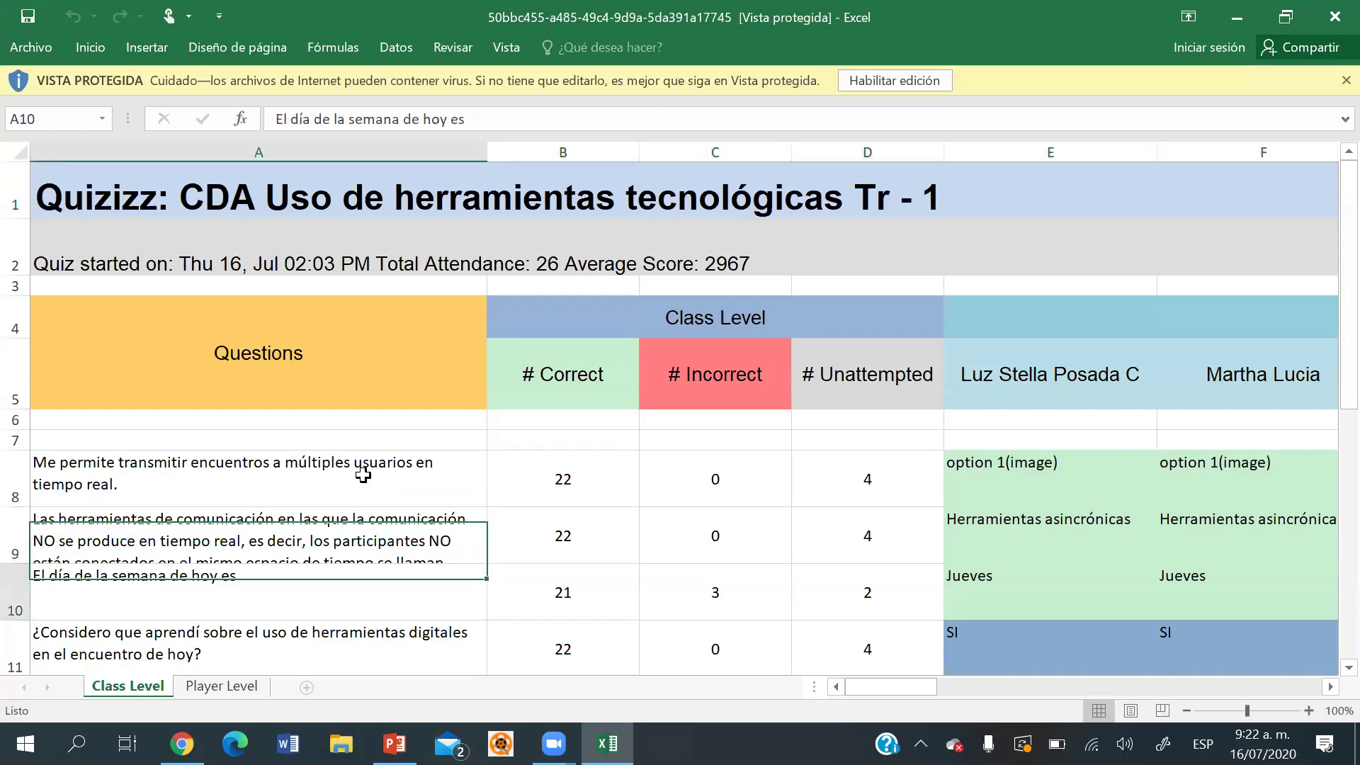
{"action": "key", "text": "Up"}
{"action": "key", "text": "Up"}
{"action": "key", "text": "Up"}
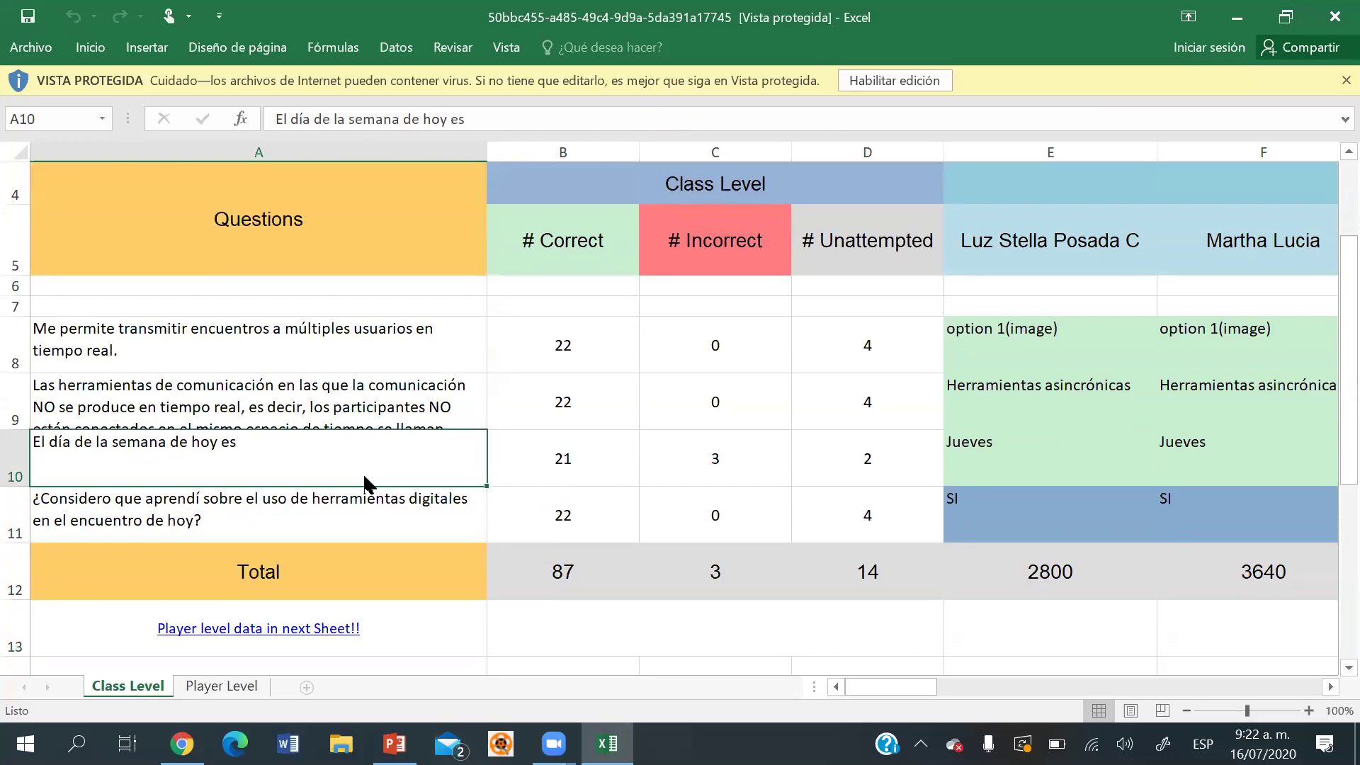
{"action": "key", "text": "Up"}
{"action": "key", "text": "Up"}
{"action": "key", "text": "Right"}
{"action": "key", "text": "Right"}
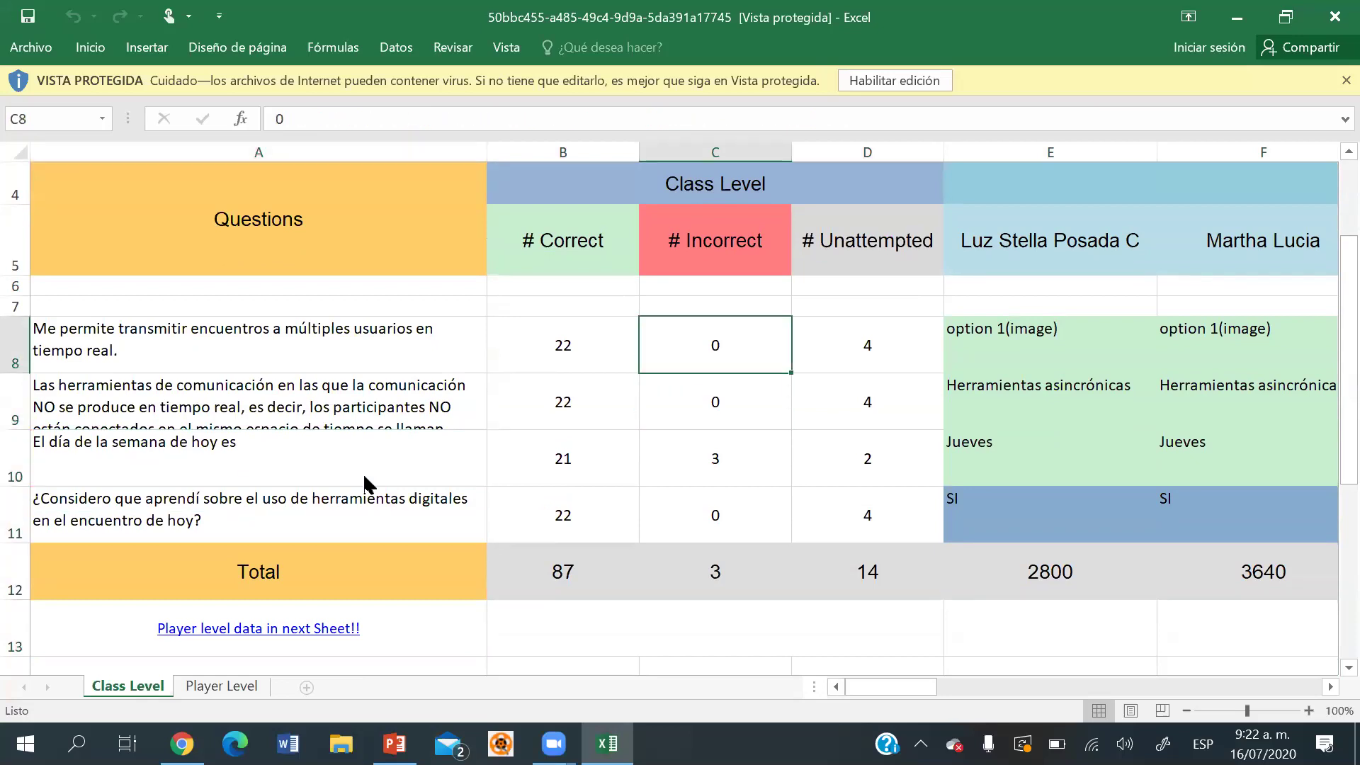
{"action": "key", "text": "Up"}
{"action": "key", "text": "Down"}
{"action": "key", "text": "Down"}
{"action": "key", "text": "Down"}
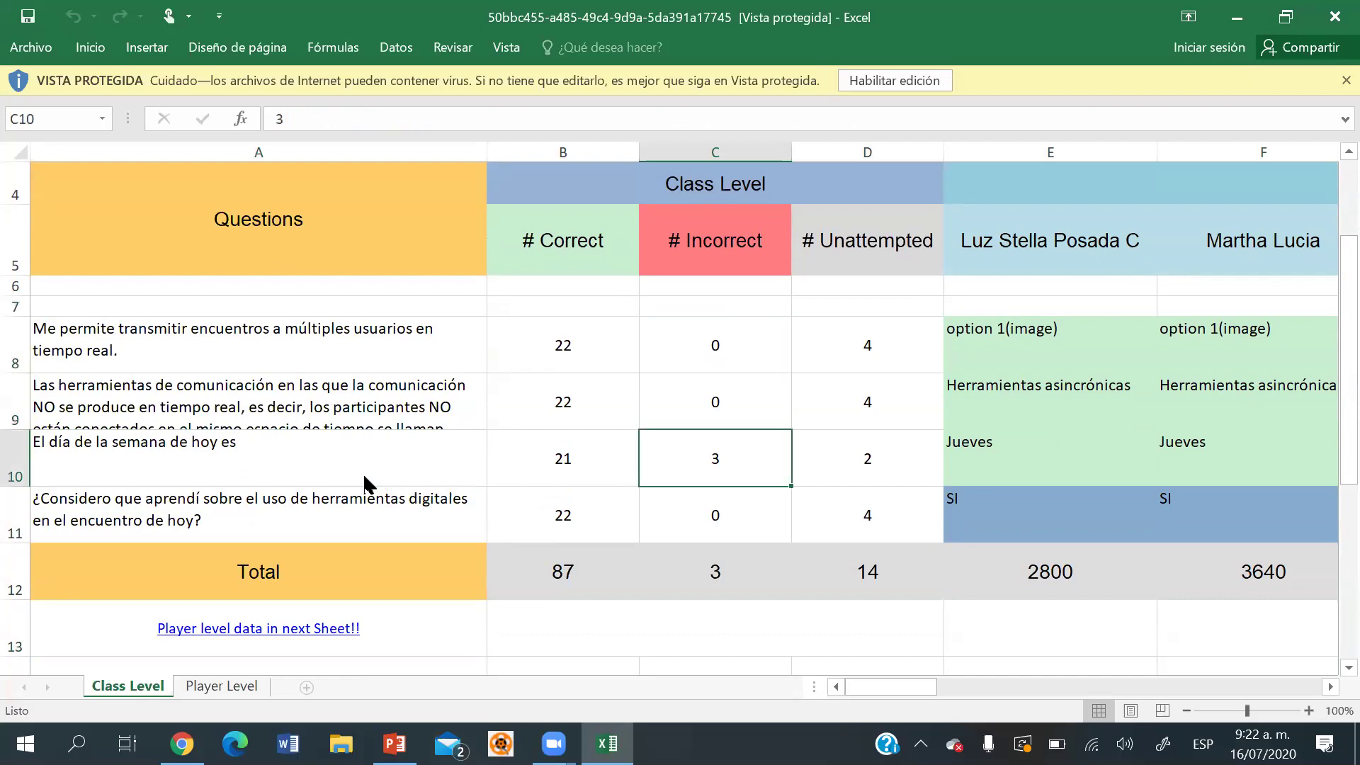
{"action": "key", "text": "Up"}
{"action": "key", "text": "Up"}
{"action": "key", "text": "Up"}
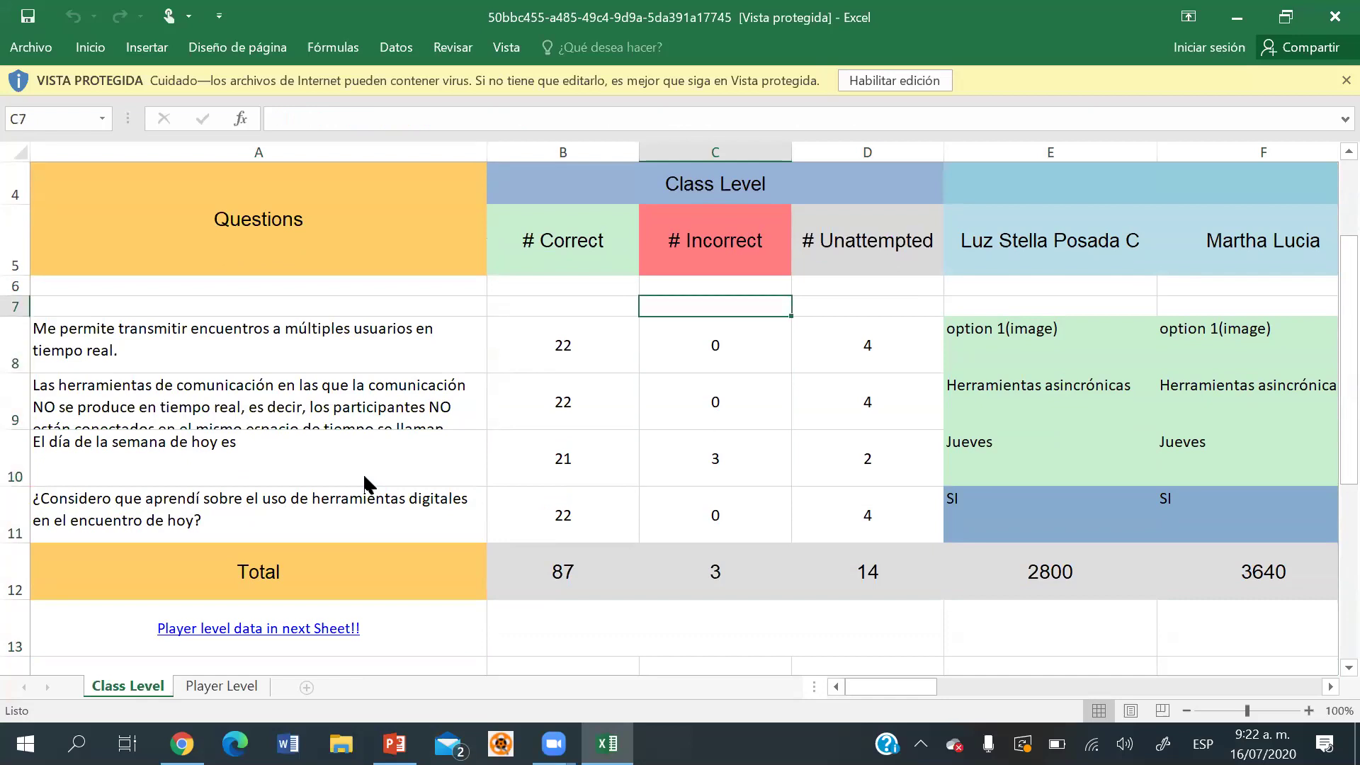
{"action": "key", "text": "Down"}
{"action": "key", "text": "Down"}
{"action": "key", "text": "Right"}
{"action": "key", "text": "Right"}
{"action": "key", "text": "Right"}
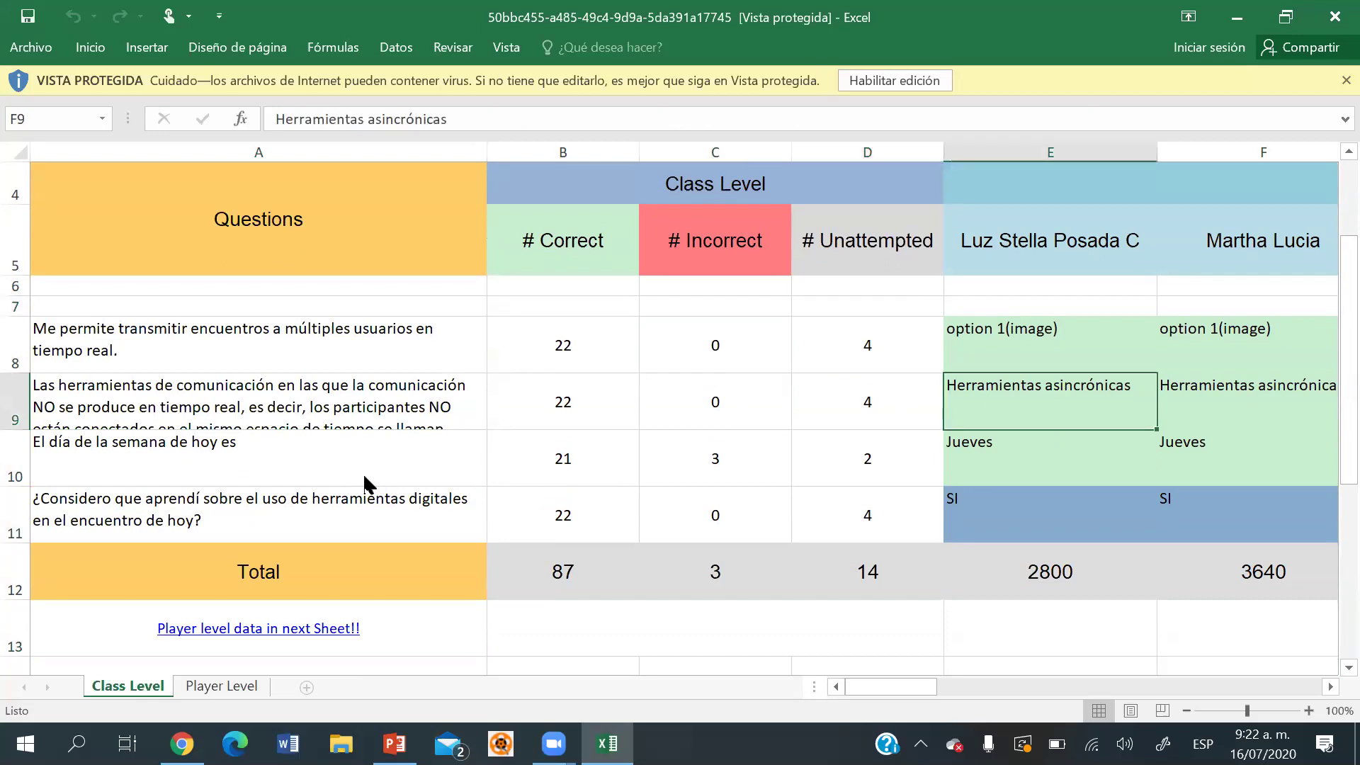
Go through the row of participant names to review each one's answers and total score, and return to the Questions column.
{"action": "left_click", "coordinate": [553, 256]}
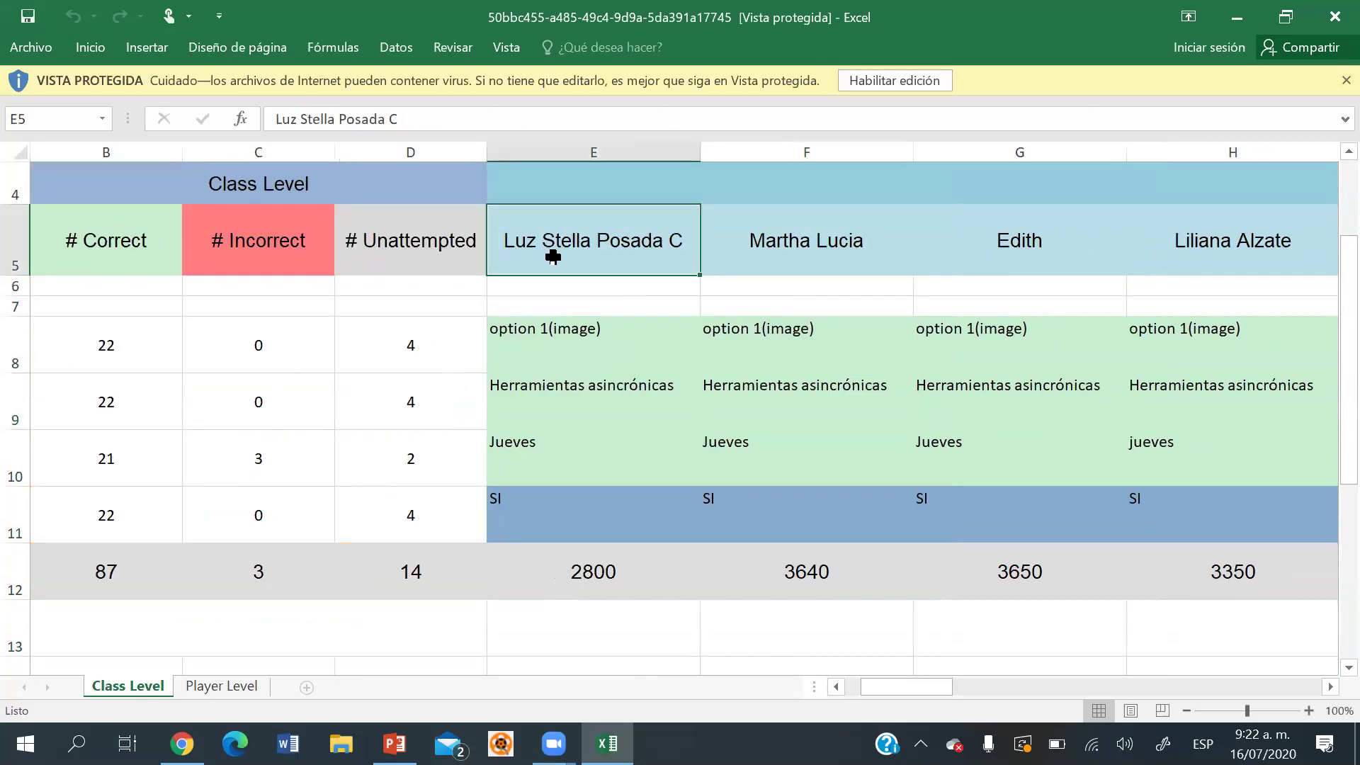
{"action": "key", "text": "Right"}
{"action": "key", "text": "Right"}
{"action": "key", "text": "Right"}
{"action": "key", "text": "Right"}
{"action": "key", "text": "Right"}
{"action": "key", "text": "Right"}
{"action": "key", "text": "Right"}
{"action": "key", "text": "Right"}
{"action": "key", "text": "Right"}
{"action": "key", "text": "Right"}
{"action": "key", "text": "Right"}
{"action": "key", "text": "Right"}
{"action": "key", "text": "Right"}
{"action": "key", "text": "Right"}
{"action": "key", "text": "Right"}
{"action": "key", "text": "Right"}
{"action": "key", "text": "Right"}
{"action": "key", "text": "Right"}
{"action": "key", "text": "Right"}
{"action": "key", "text": "Right"}
{"action": "key", "text": "Right"}
{"action": "key", "text": "Right"}
{"action": "key", "text": "Right"}
{"action": "key", "text": "Right"}
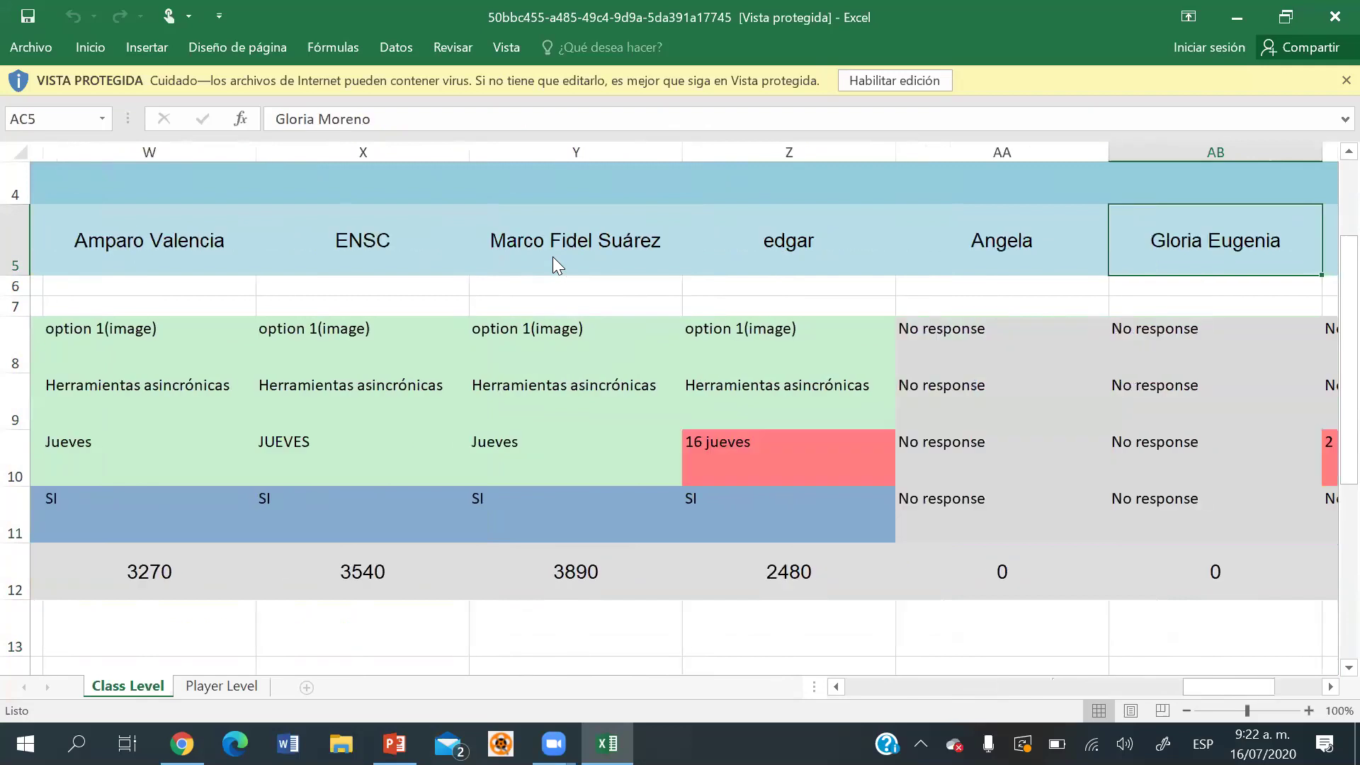
{"action": "key", "text": "Left"}
{"action": "key", "text": "Left"}
{"action": "key", "text": "Left"}
{"action": "key", "text": "Left"}
{"action": "key", "text": "Left"}
{"action": "key", "text": "Left"}
{"action": "key", "text": "Left"}
{"action": "key", "text": "Left"}
{"action": "key", "text": "Left"}
{"action": "key", "text": "Left"}
{"action": "key", "text": "Left"}
{"action": "key", "text": "Left"}
{"action": "key", "text": "Left"}
{"action": "key", "text": "Left"}
{"action": "key", "text": "Left"}
{"action": "key", "text": "Left"}
{"action": "key", "text": "Left"}
{"action": "key", "text": "Left"}
{"action": "key", "text": "Left"}
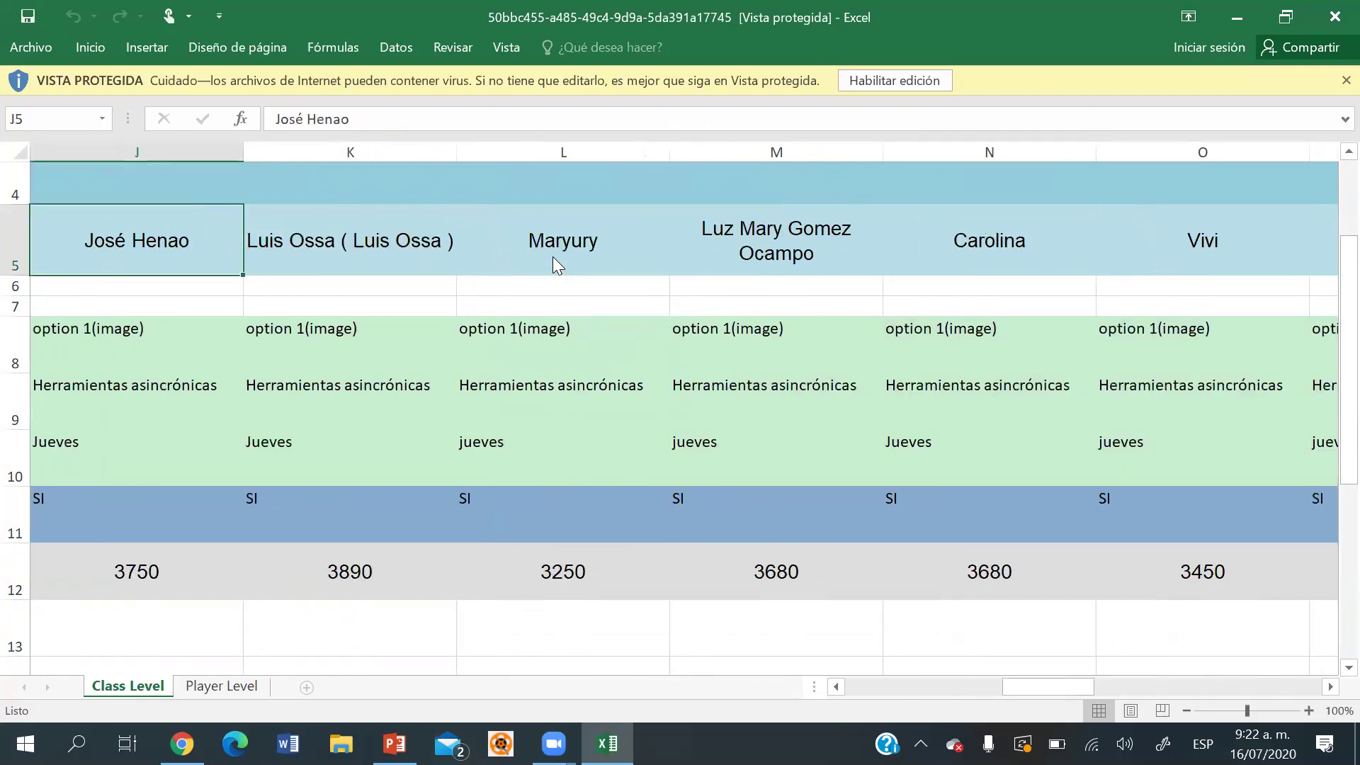
{"action": "key", "text": "Left"}
{"action": "key", "text": "Left"}
{"action": "key", "text": "Left"}
{"action": "key", "text": "Left"}
{"action": "key", "text": "Left"}
{"action": "key", "text": "Left"}
{"action": "key", "text": "Left"}
{"action": "key", "text": "Left"}
{"action": "key", "text": "Left"}
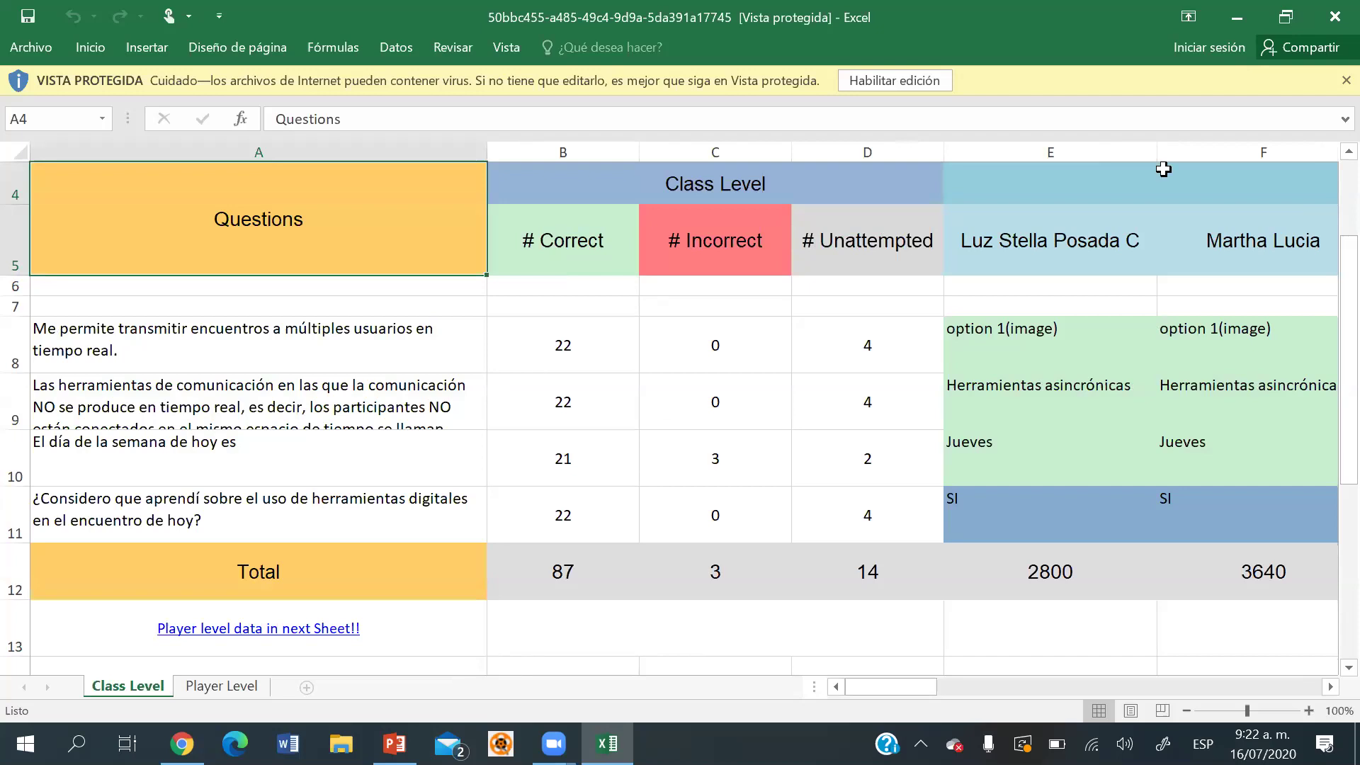
Close the protected view warning and the workbook, and dismiss the download notice on the Quizizz report.
{"action": "left_click", "coordinate": [1335, 78]}
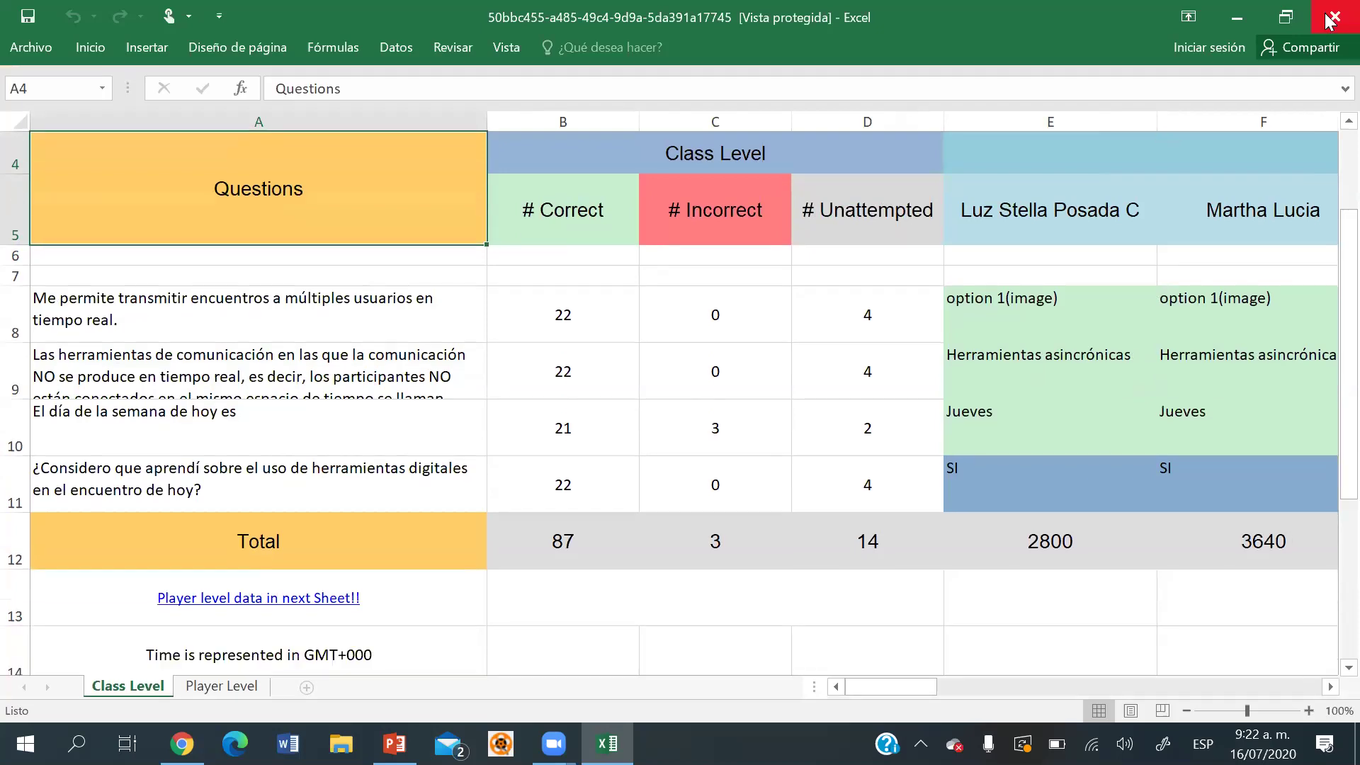
{"action": "left_click", "coordinate": [1331, 17]}
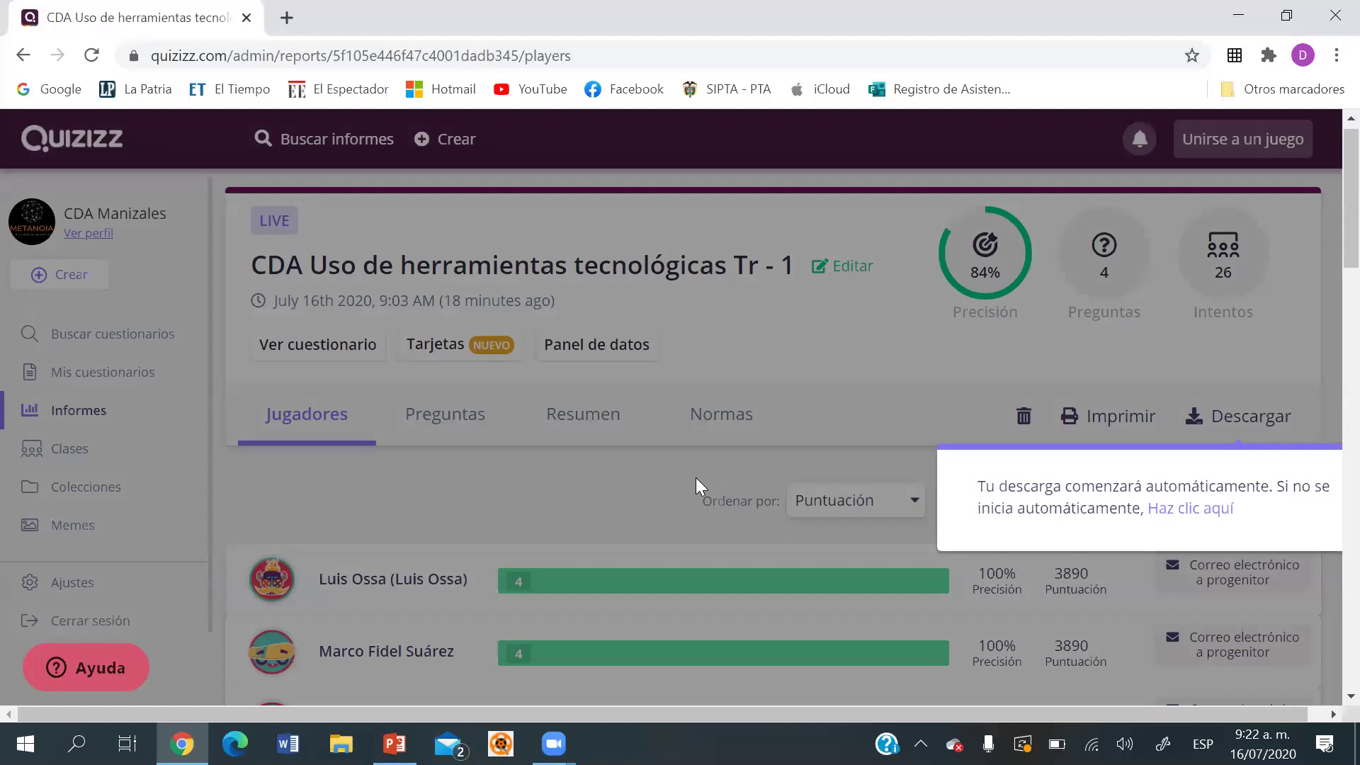
{"action": "left_click", "coordinate": [695, 477]}
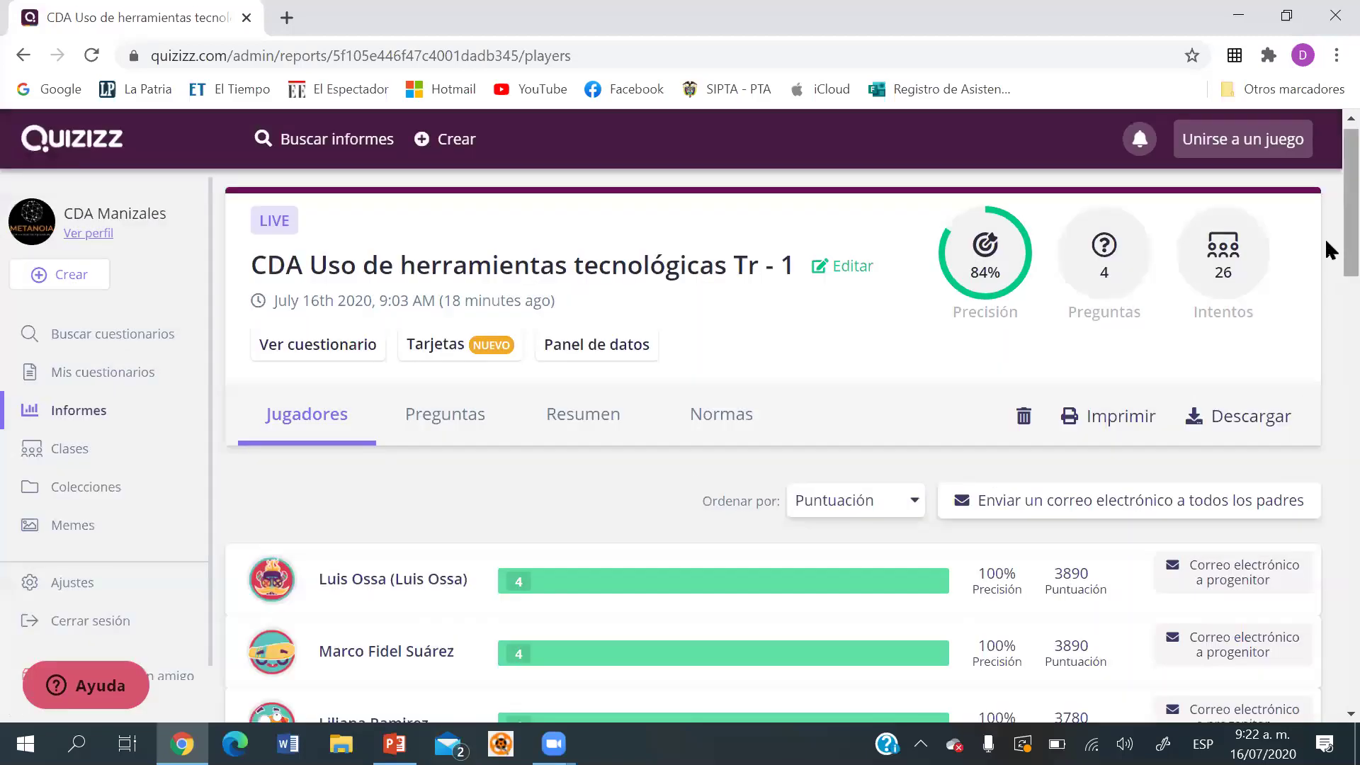
Review the full list of players in the live game report with each one's accuracy and score, and return to the report summary.
{"action": "scroll", "coordinate": [1325, 269], "scroll_direction": "down", "scroll_amount": 3}
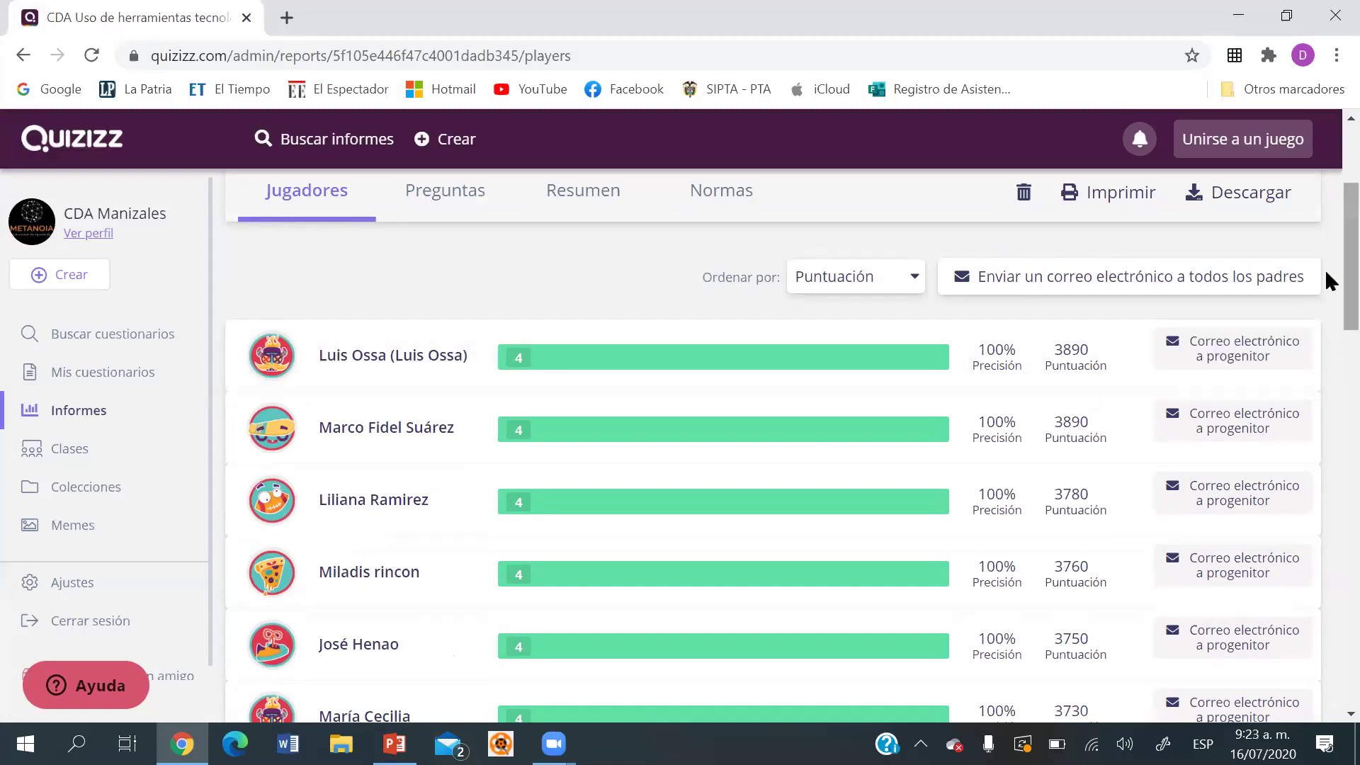
{"action": "scroll", "coordinate": [1325, 269], "scroll_direction": "down", "scroll_amount": 1}
{"action": "scroll", "coordinate": [1325, 286], "scroll_direction": "up", "scroll_amount": 2}
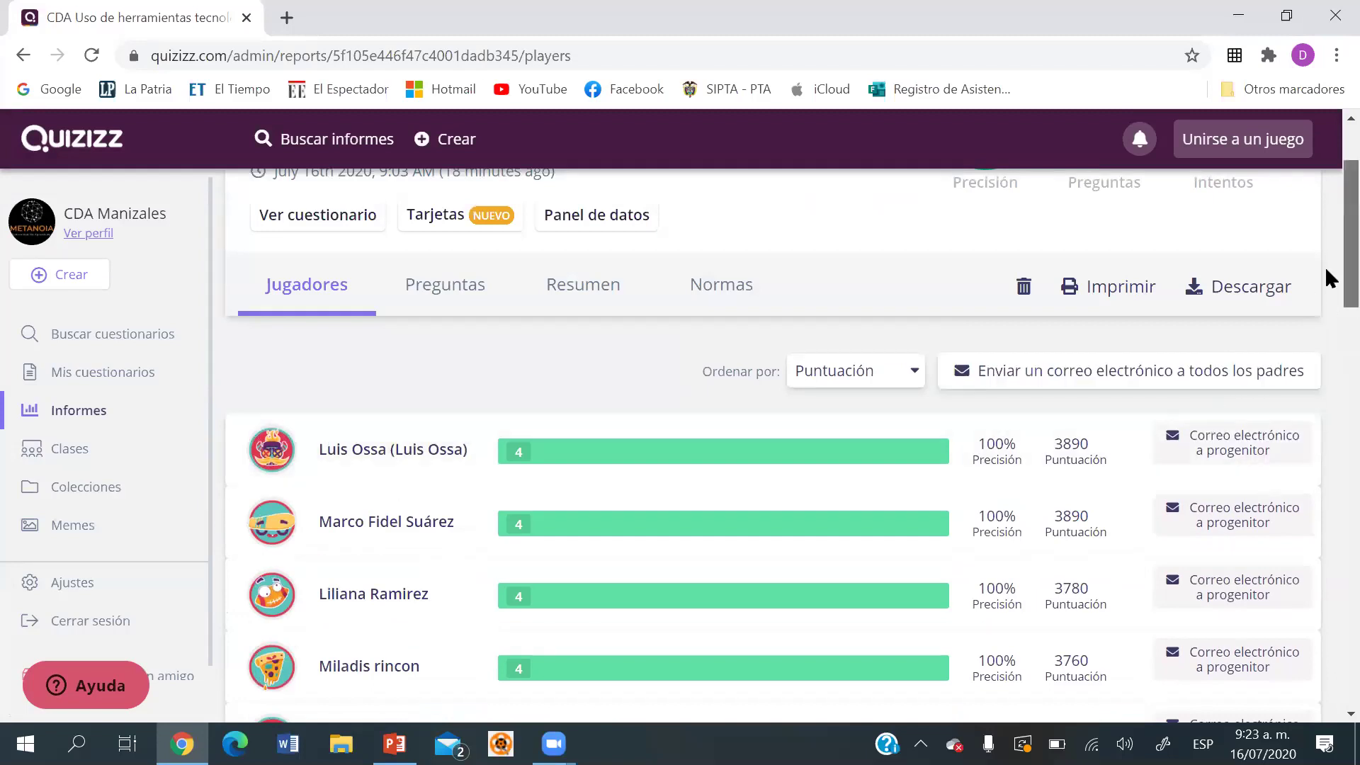
{"action": "scroll", "coordinate": [1326, 271], "scroll_direction": "down", "scroll_amount": 1}
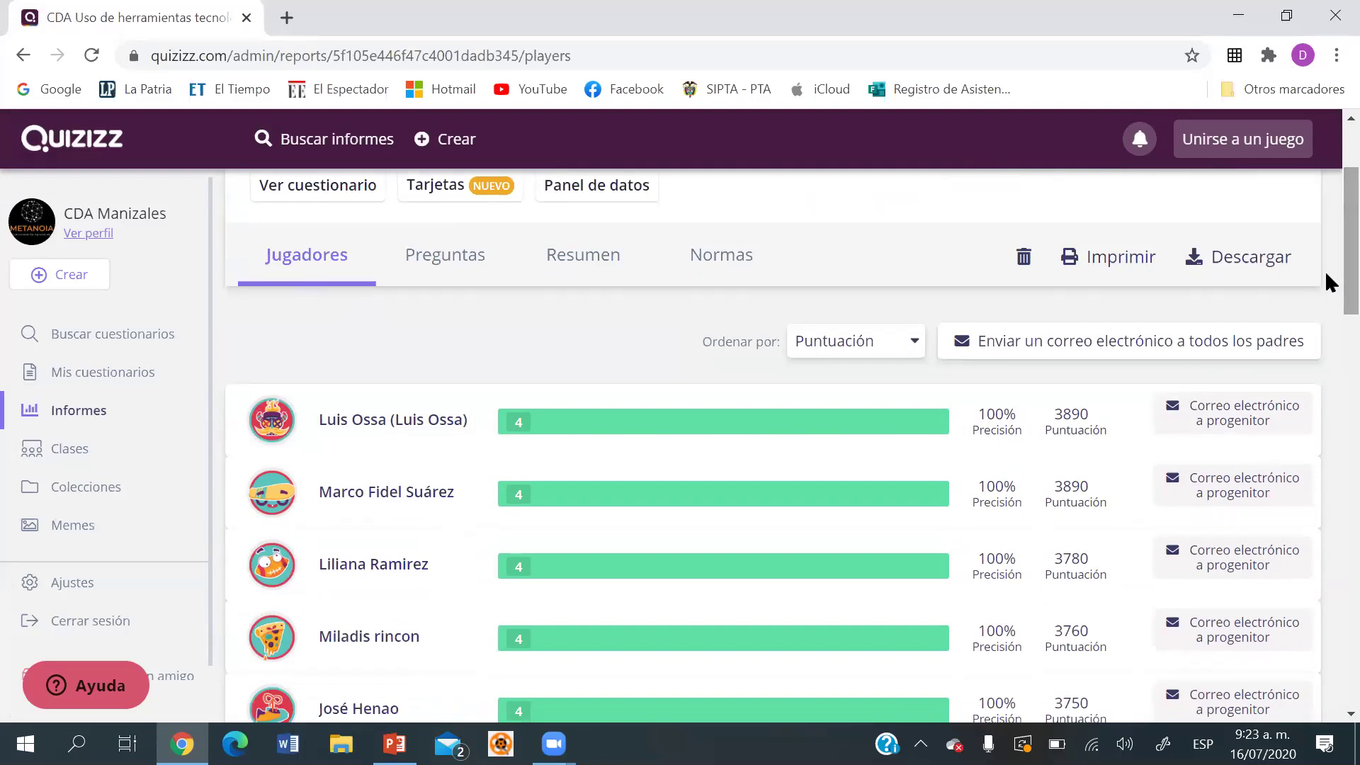
{"action": "scroll", "coordinate": [1325, 282], "scroll_direction": "down", "scroll_amount": 1}
{"action": "left_click_drag", "start_coordinate": [1327, 303], "coordinate": [1328, 566]}
{"action": "scroll", "coordinate": [1324, 558], "scroll_direction": "down", "scroll_amount": 2}
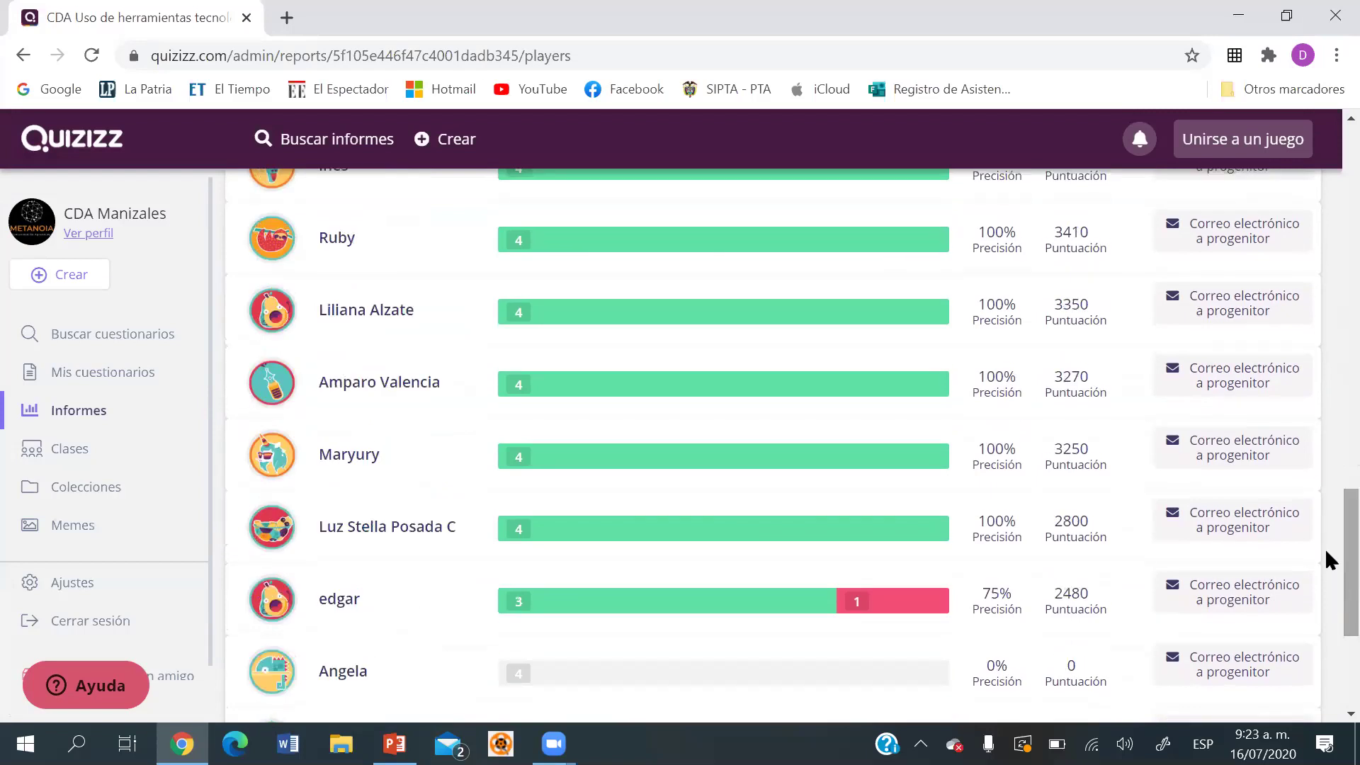
{"action": "scroll", "coordinate": [1326, 620], "scroll_direction": "down", "scroll_amount": 4}
{"action": "left_click_drag", "start_coordinate": [1324, 635], "coordinate": [1324, 178]}
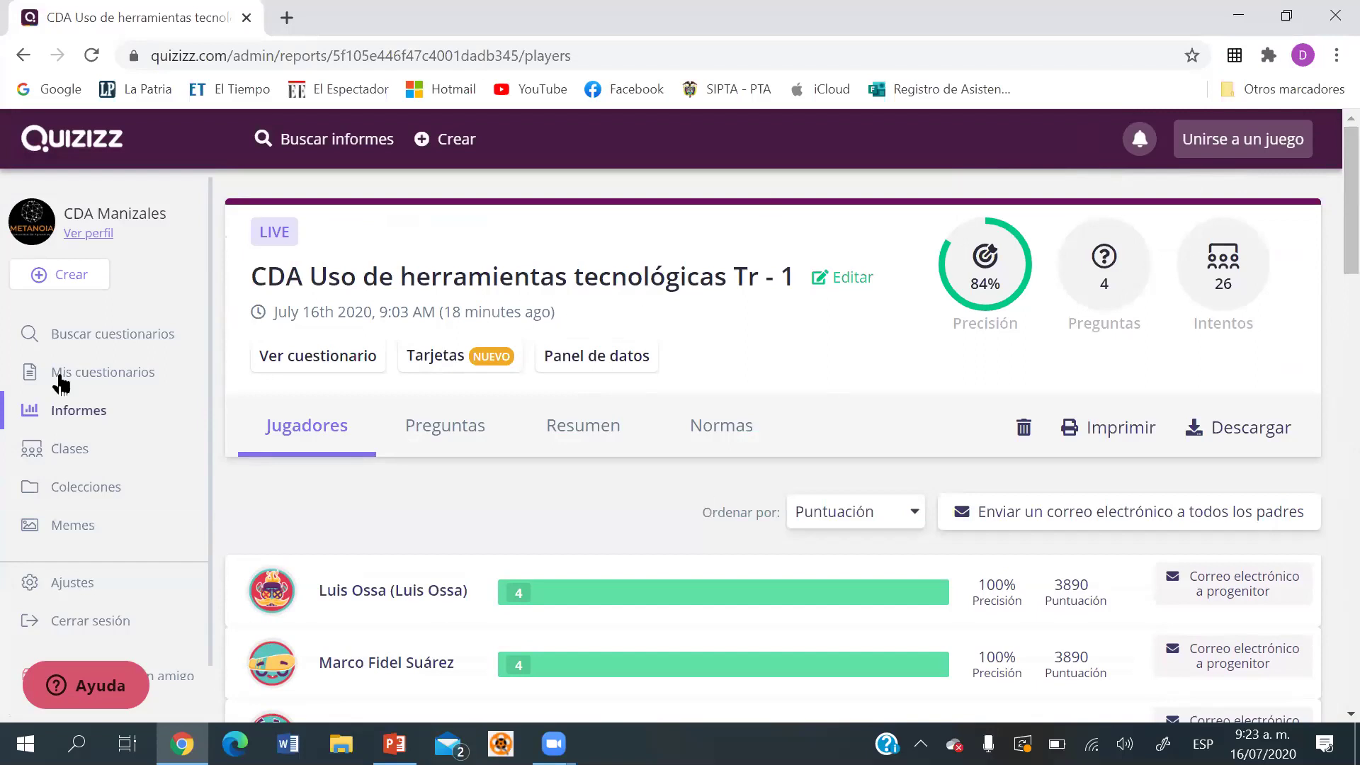
Open the Classes page and look over its options for creating a class or connecting Google Classroom.
{"action": "left_click", "coordinate": [88, 459]}
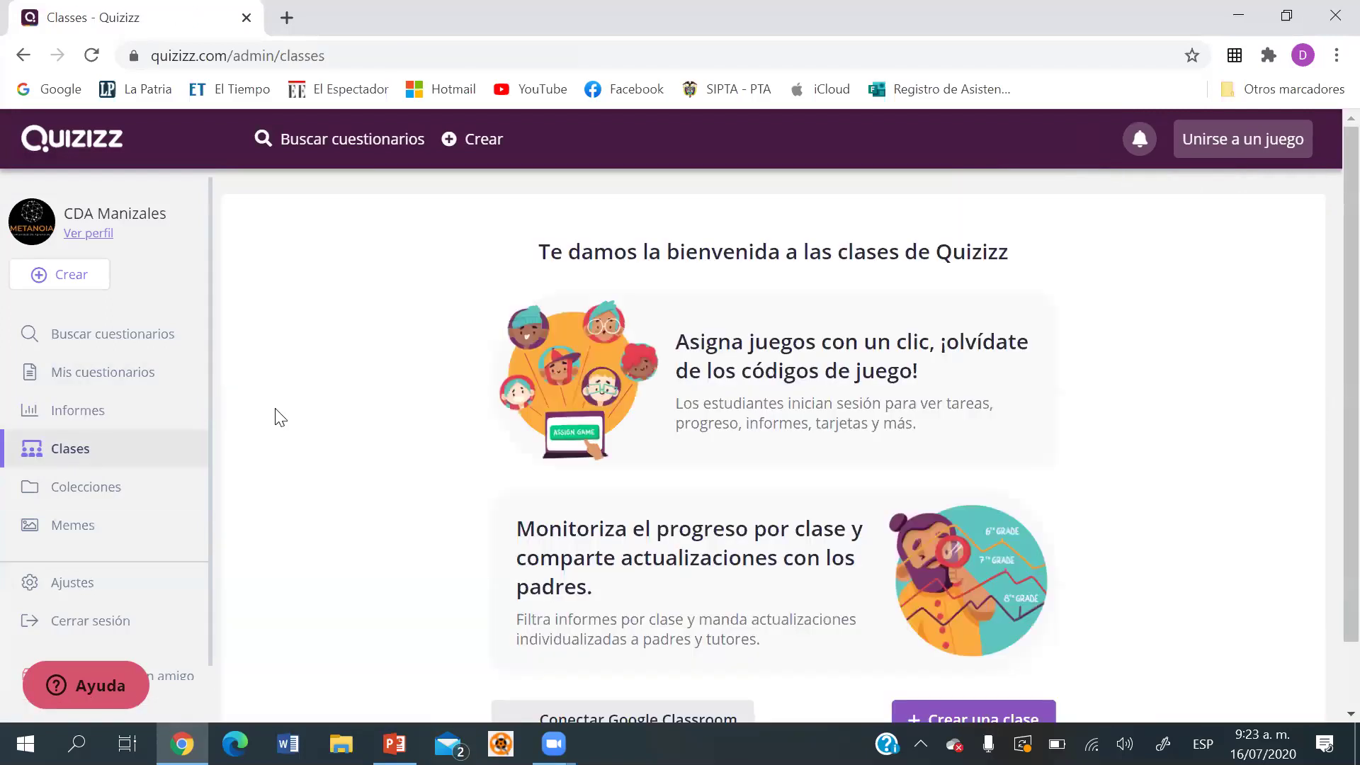
{"action": "scroll", "coordinate": [1326, 496], "scroll_direction": "down", "scroll_amount": 1}
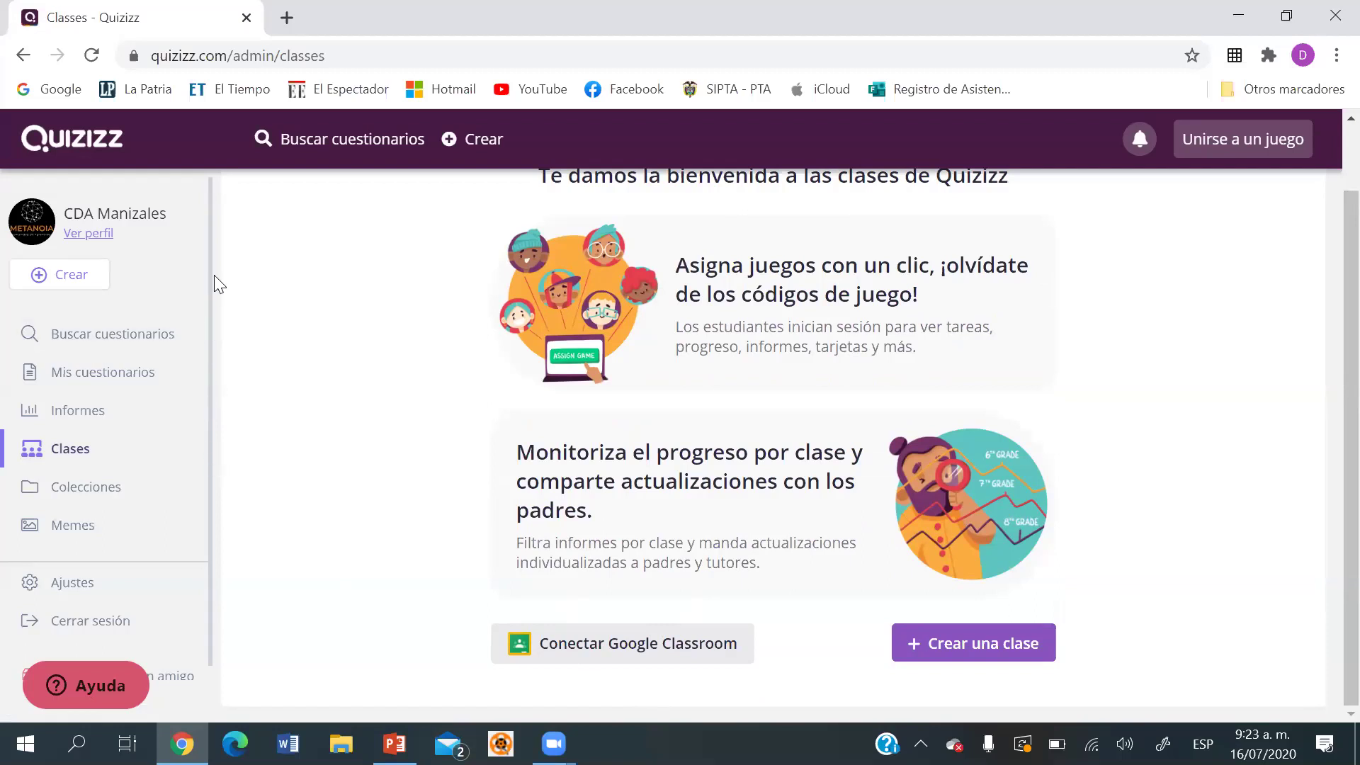
{"action": "scroll", "coordinate": [1325, 300], "scroll_direction": "up", "scroll_amount": 1}
{"action": "scroll", "coordinate": [1329, 308], "scroll_direction": "up", "scroll_amount": 1}
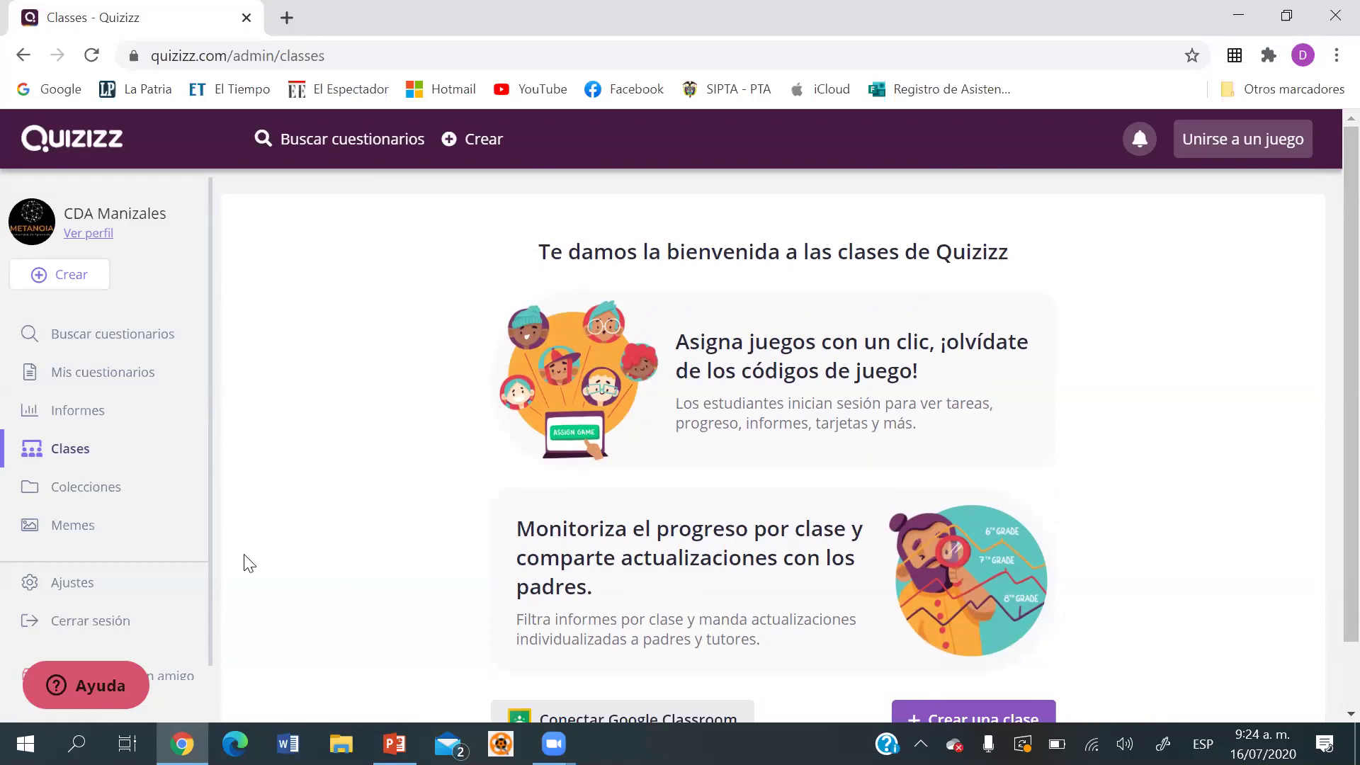
Log out of the Quizizz account and sign back in with the Google account from the home page.
{"action": "left_click", "coordinate": [122, 622]}
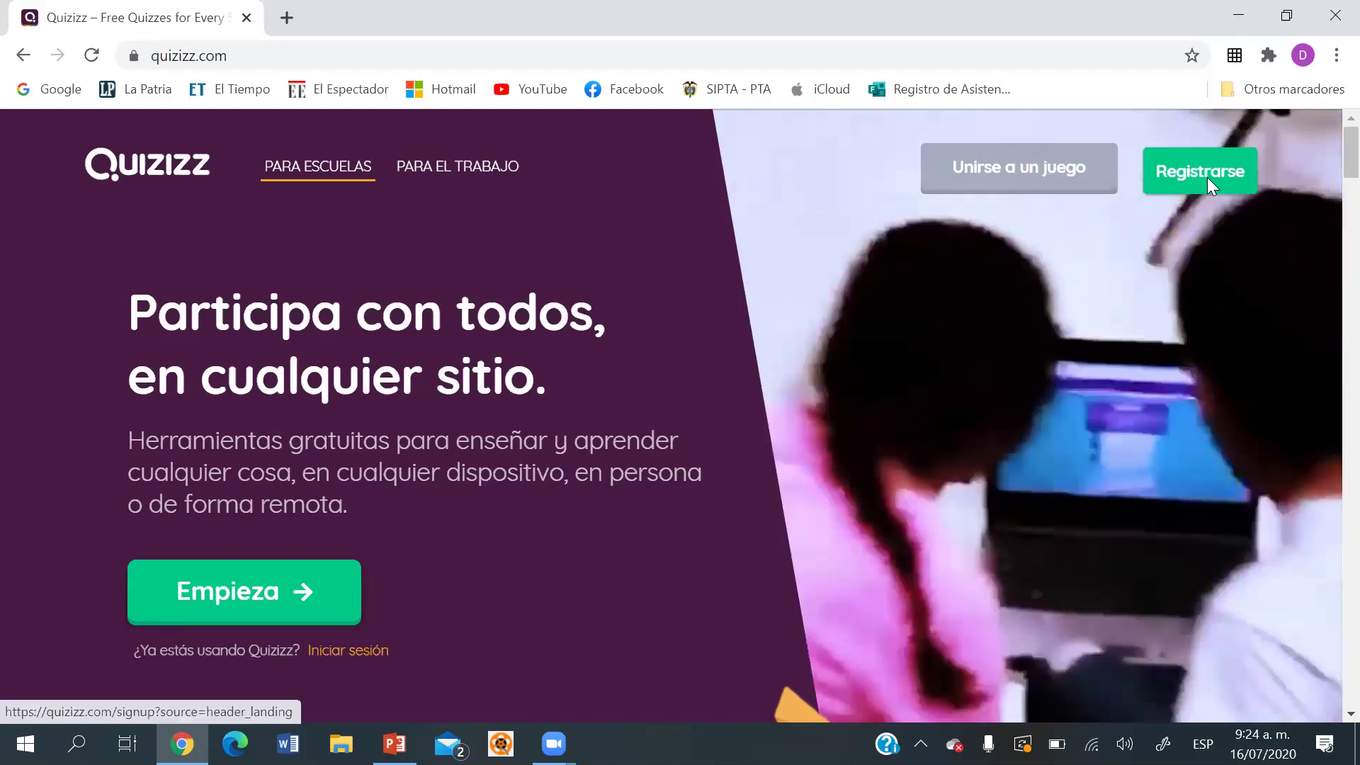
{"action": "left_click", "coordinate": [1206, 178]}
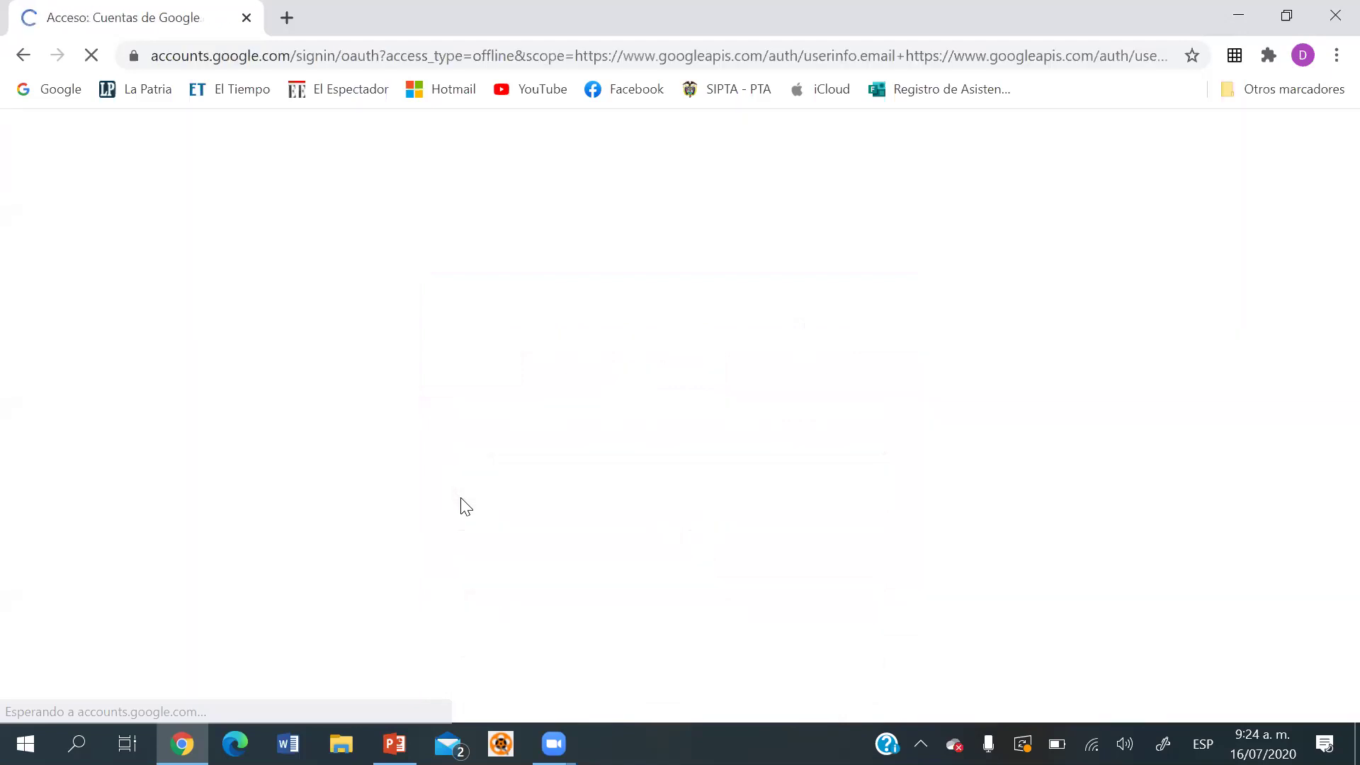
{"action": "left_click", "coordinate": [630, 487]}
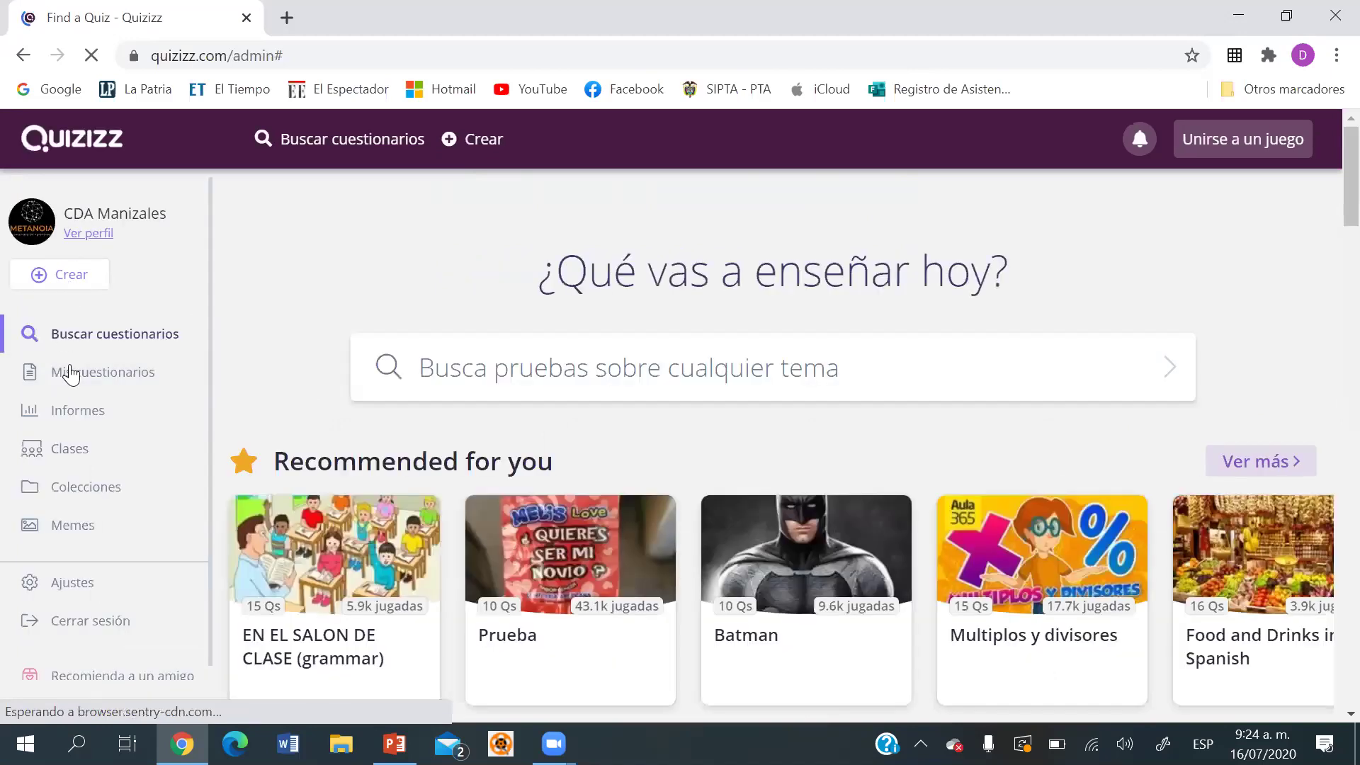
Open the quiz CDA Uso de herramientas tecnológicas Tr - 1 from the user's own quizzes and set up a live game in Clásico mode.
{"action": "left_click", "coordinate": [75, 375]}
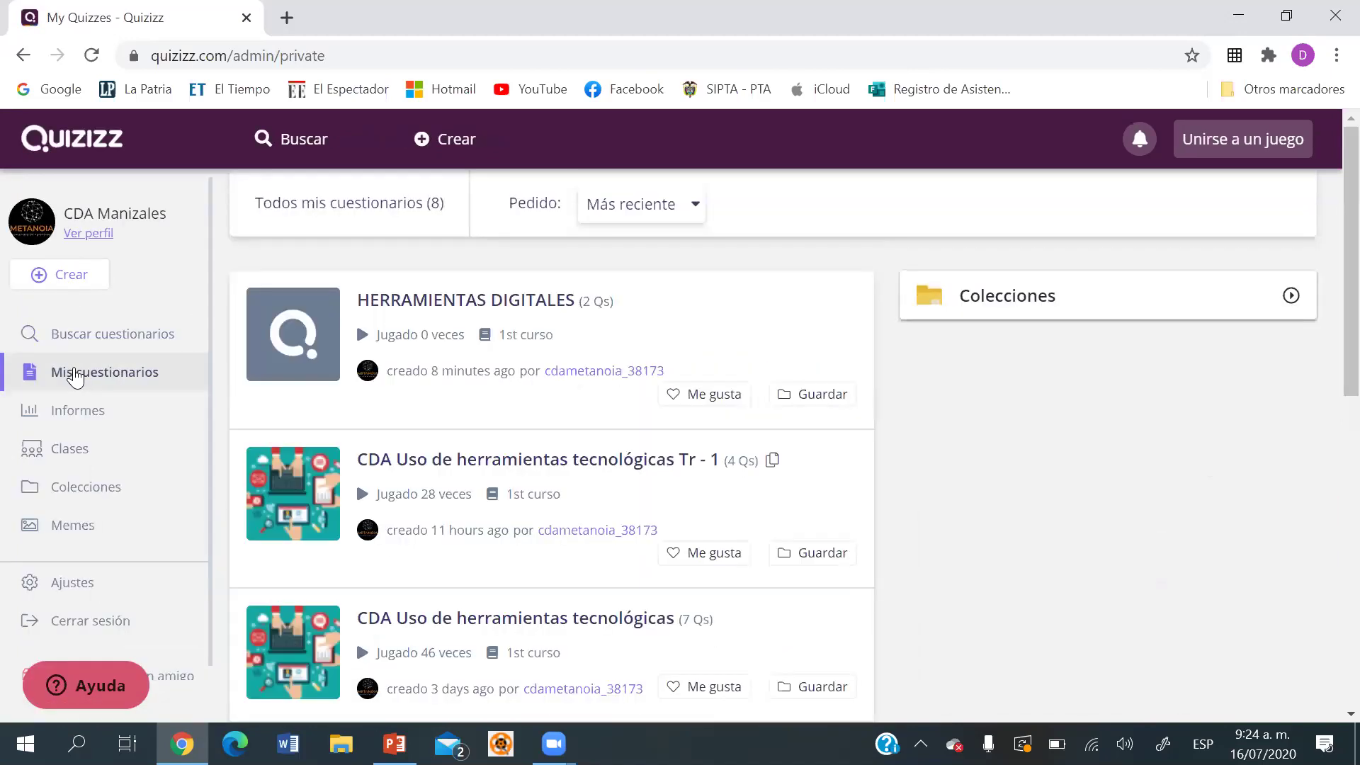
{"action": "left_click", "coordinate": [513, 469]}
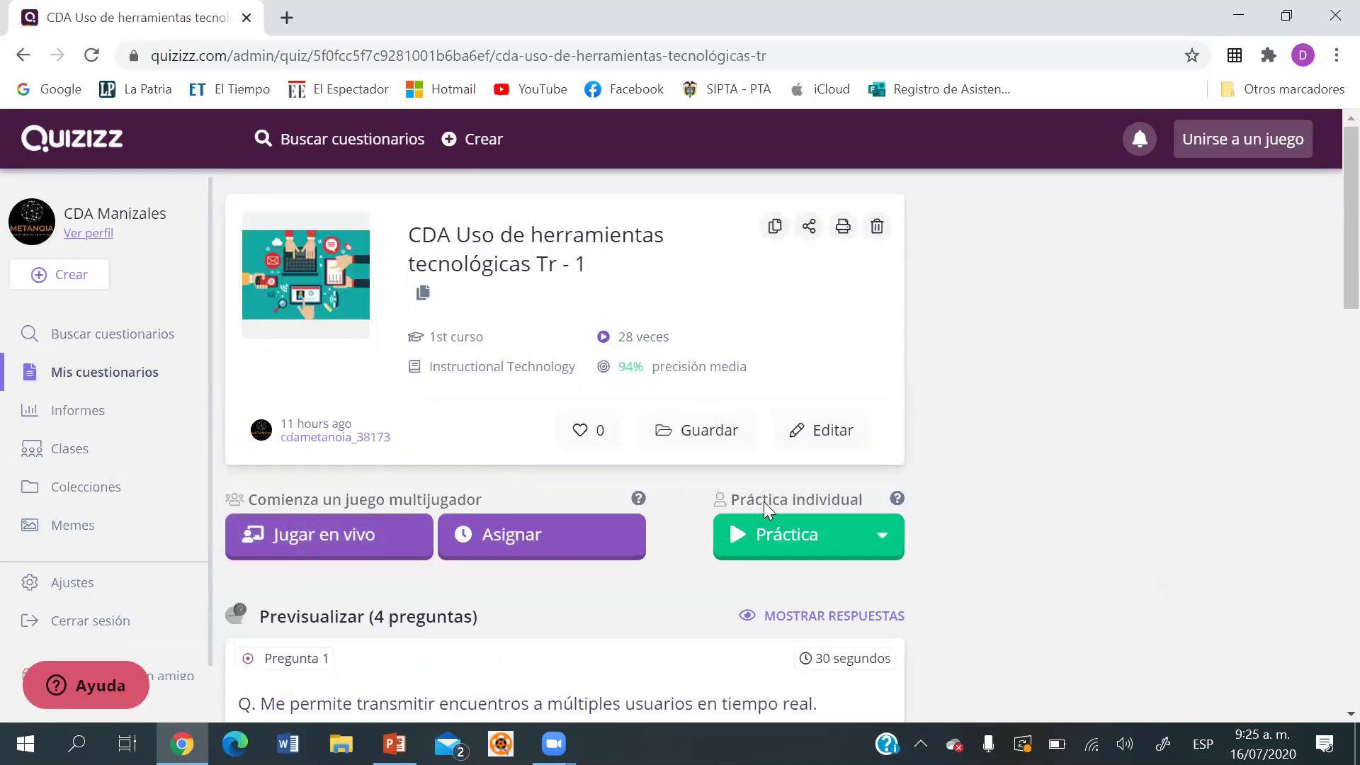
{"action": "left_click", "coordinate": [330, 549]}
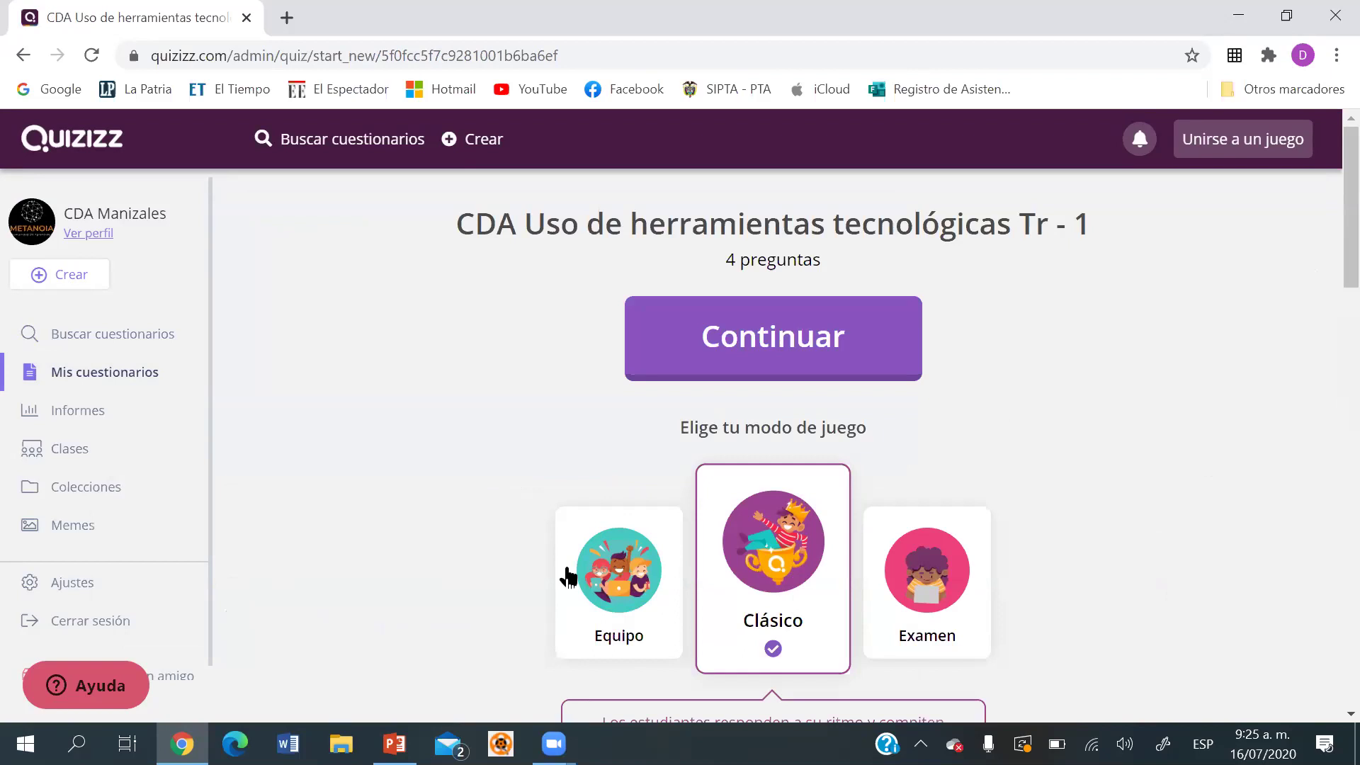
{"action": "left_click", "coordinate": [782, 327]}
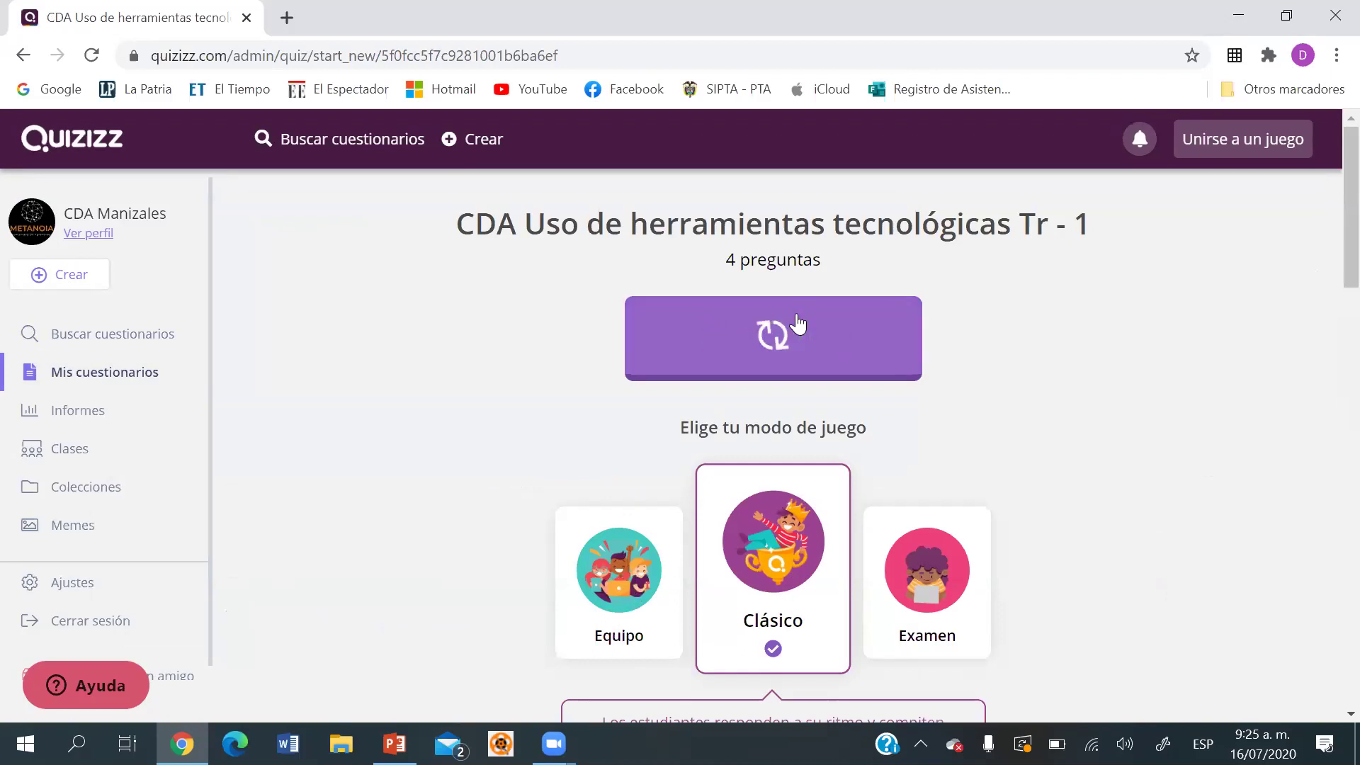